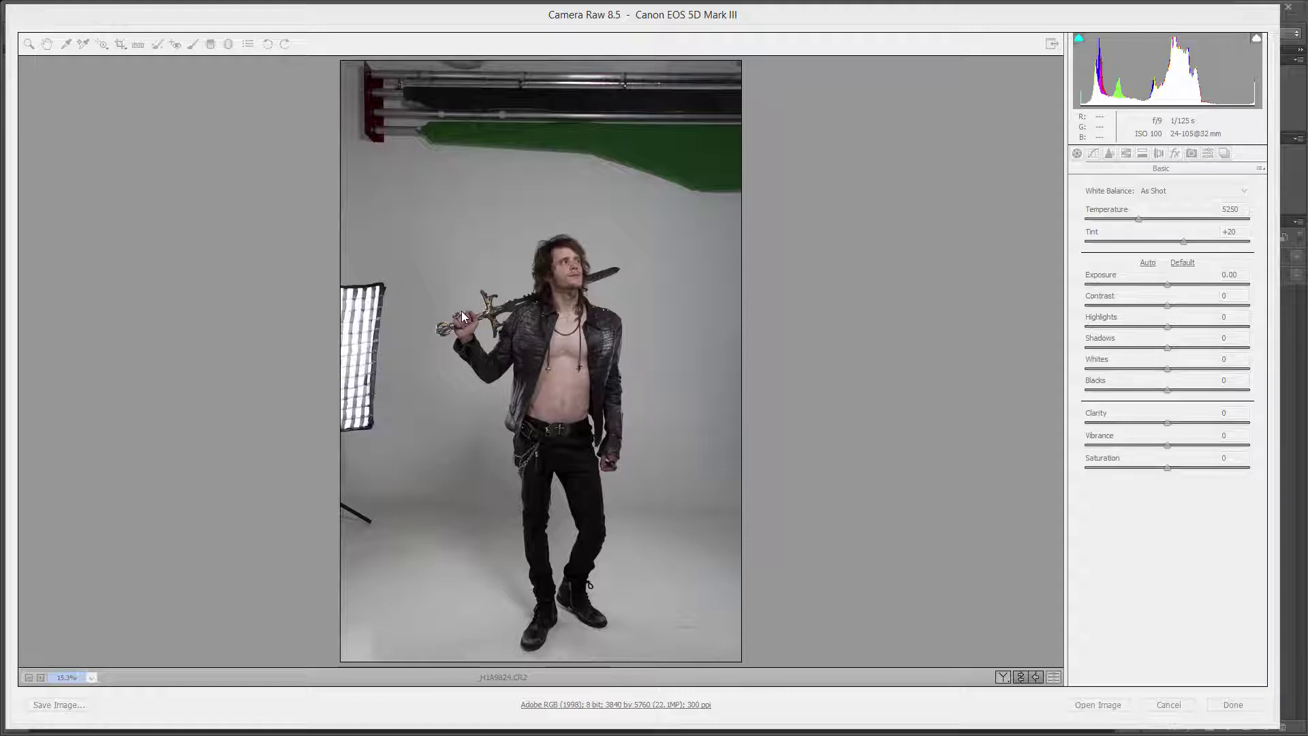
- Zoom in on the hand and sword hilt and turn on chromatic aberration removal for the raw photo
drag(427, 304, 494, 343)
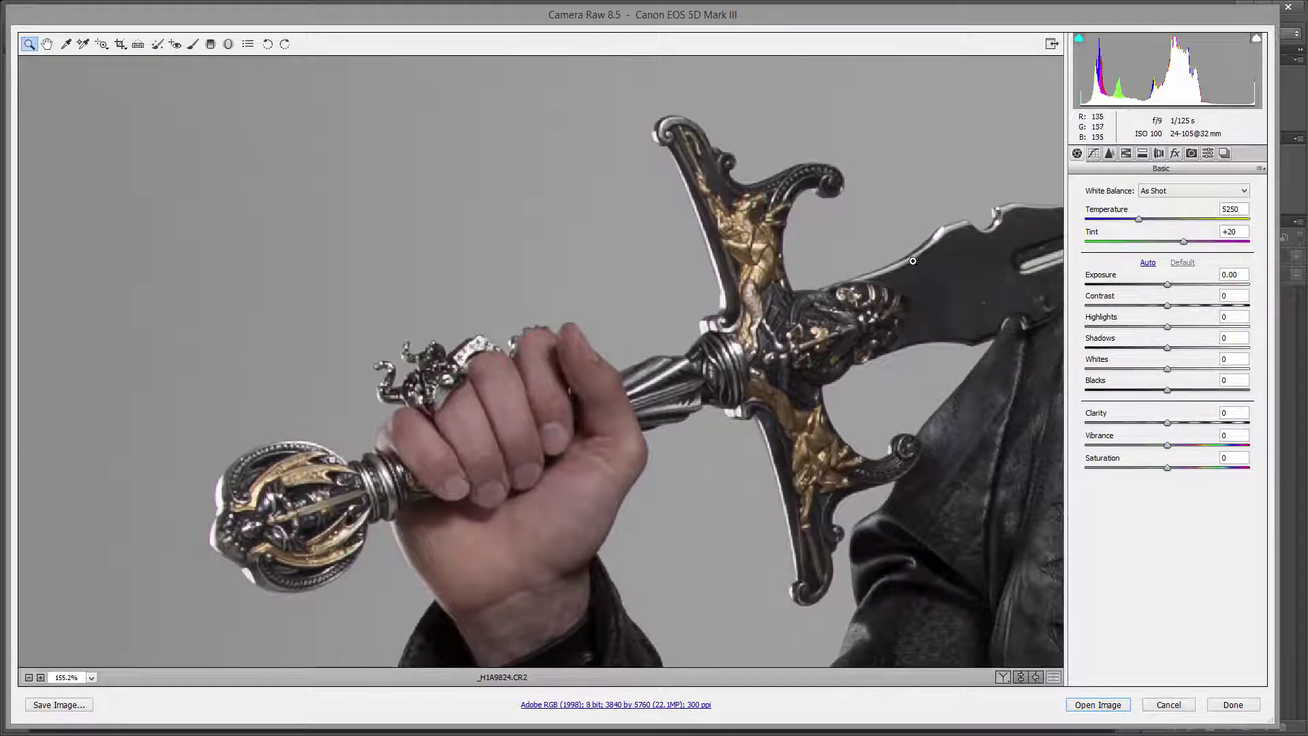
click(1158, 154)
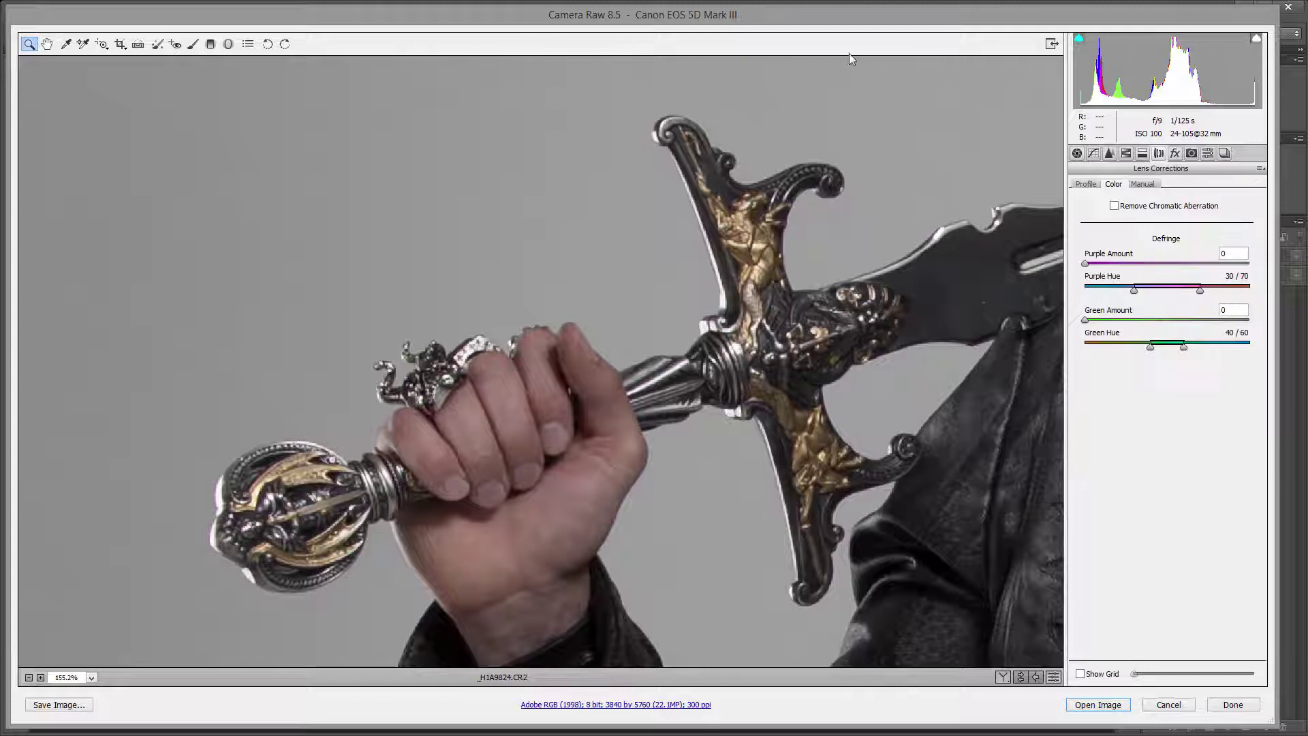
click(1115, 206)
click(1078, 153)
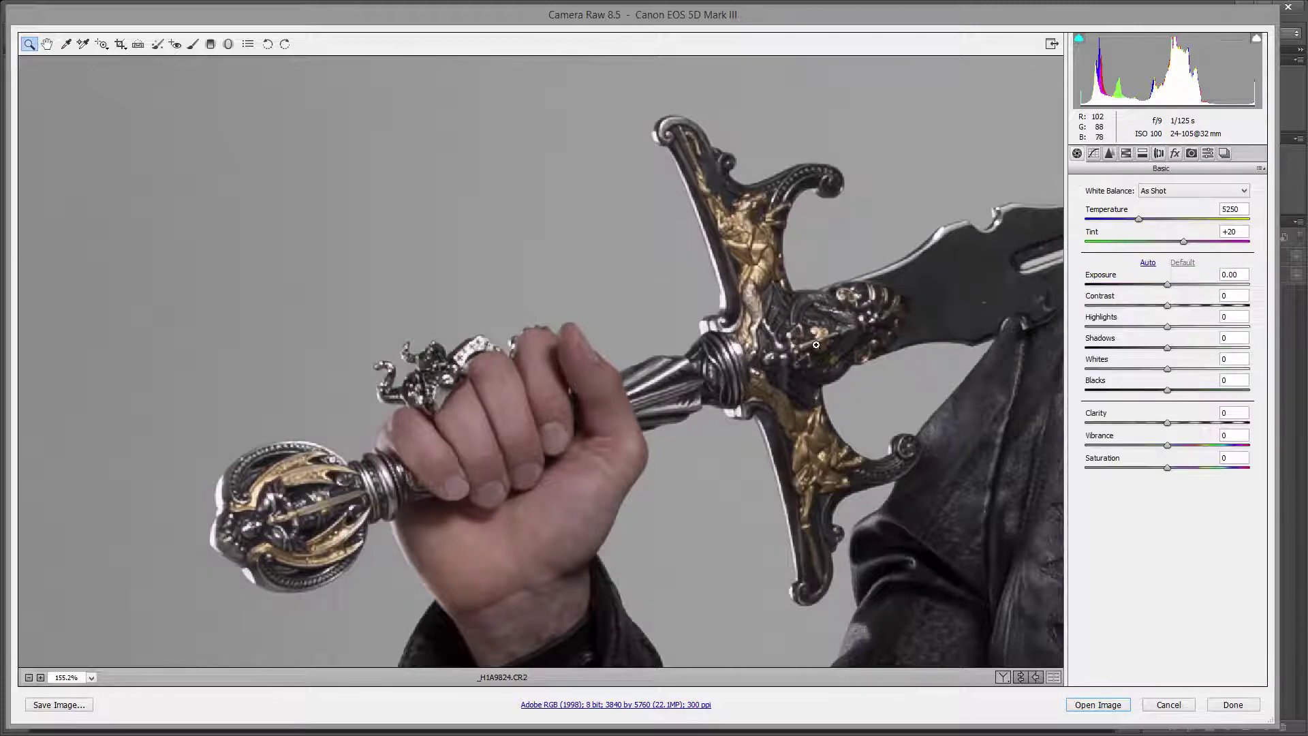
- Set the Shadows to +23 in the basic adjustments, judging the effect on the black trousers
drag(954, 477, 705, 66)
drag(797, 444, 821, 273)
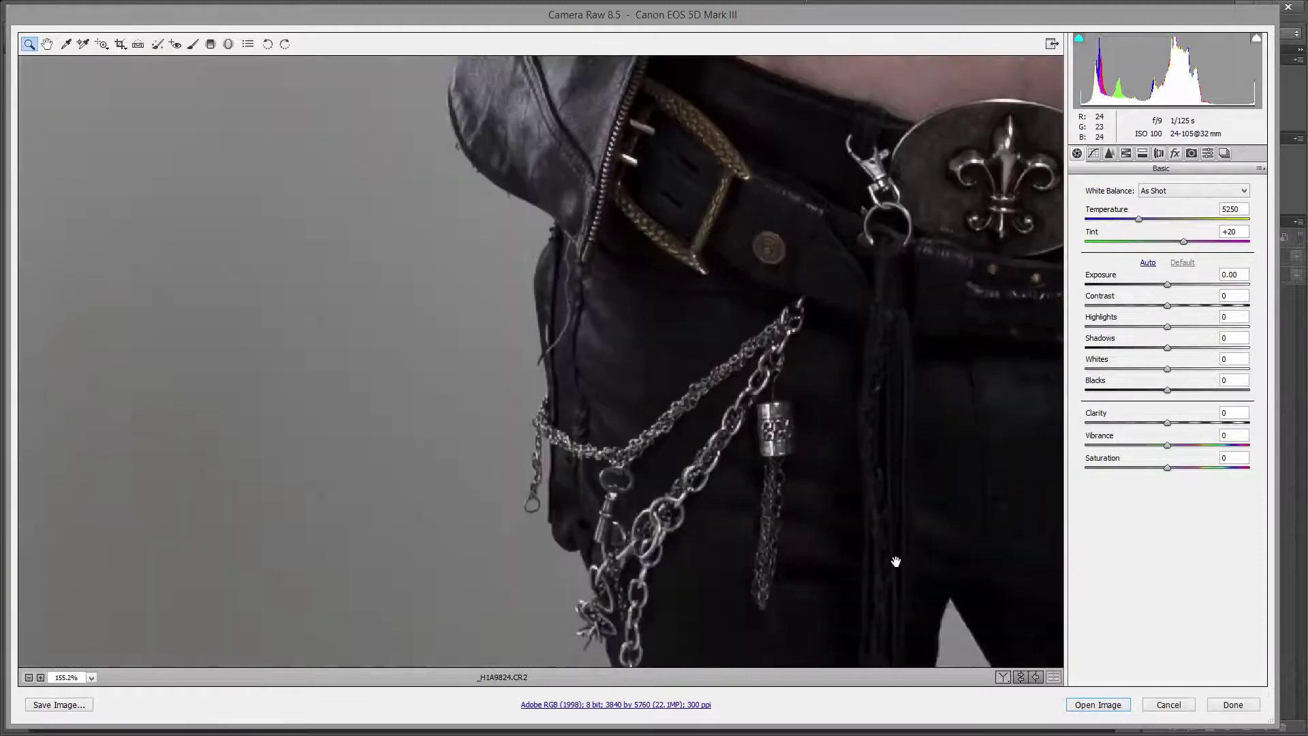
drag(896, 561, 634, 79)
drag(724, 257, 502, 409)
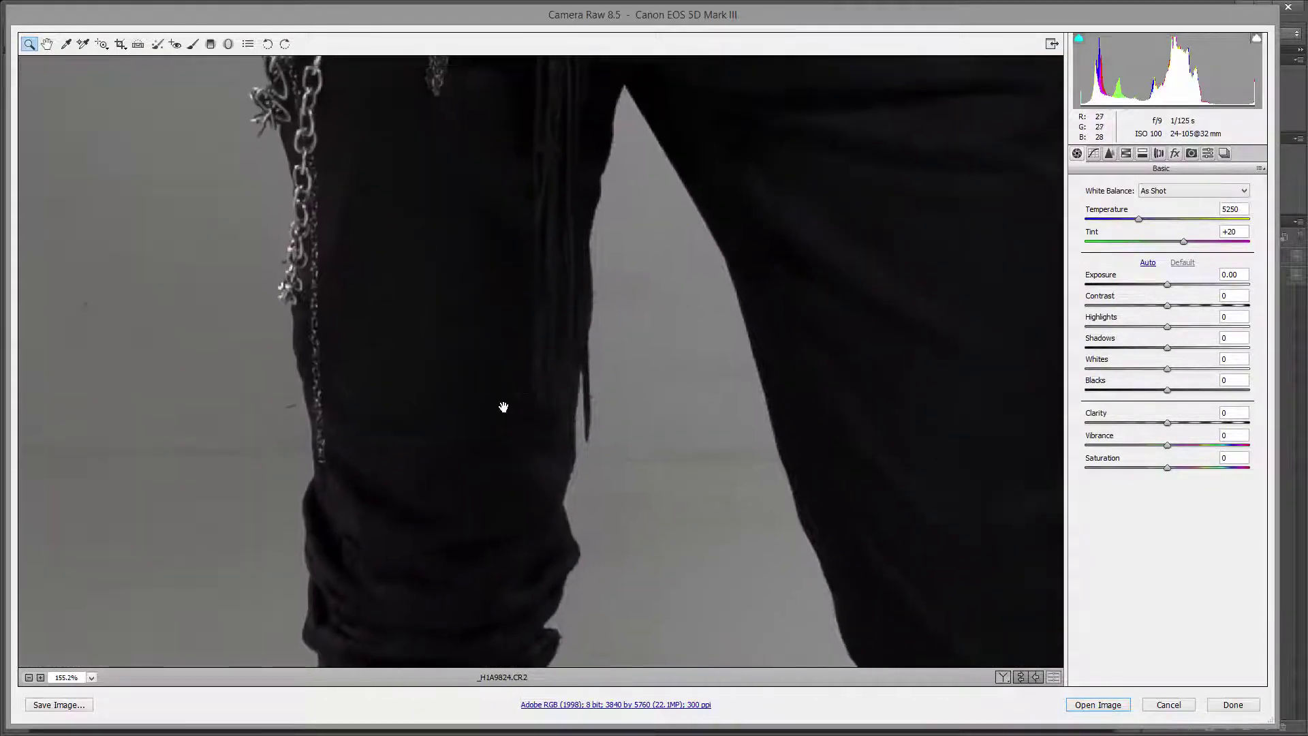
drag(699, 497, 672, 196)
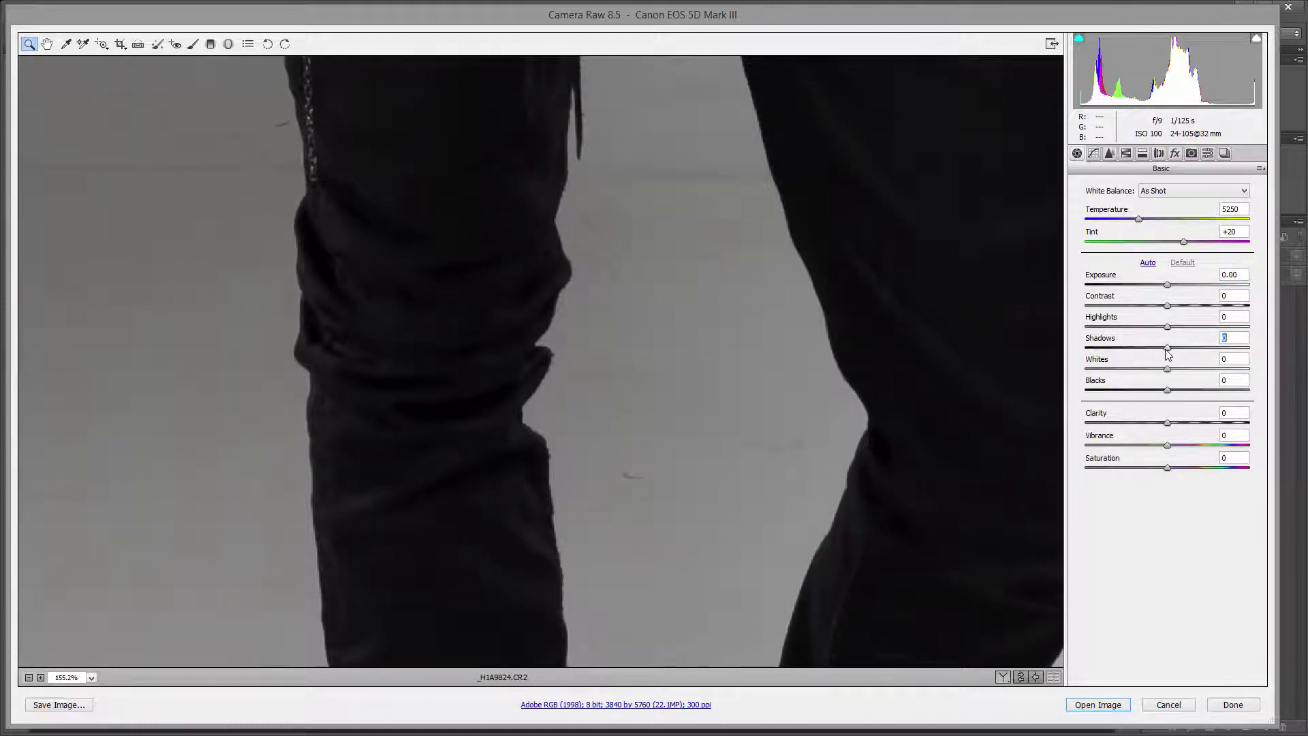
drag(1167, 348, 1228, 348)
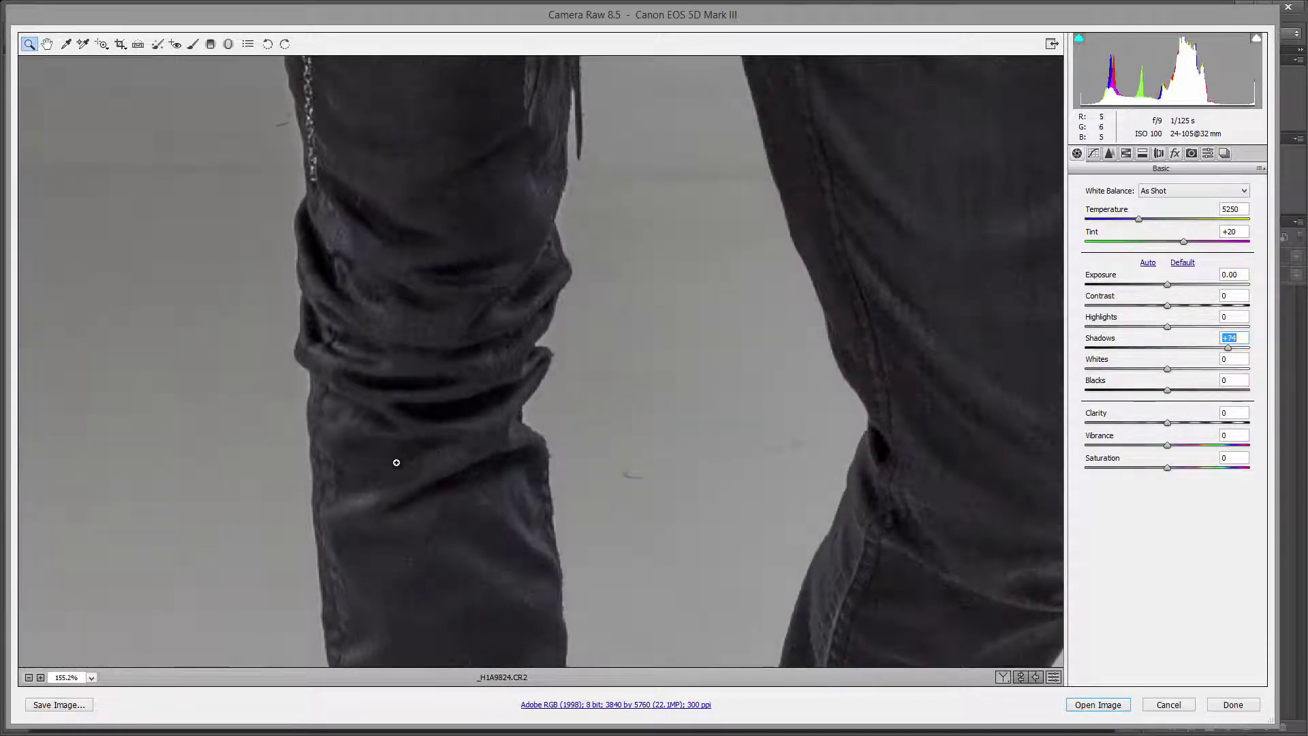
drag(1229, 350, 1187, 350)
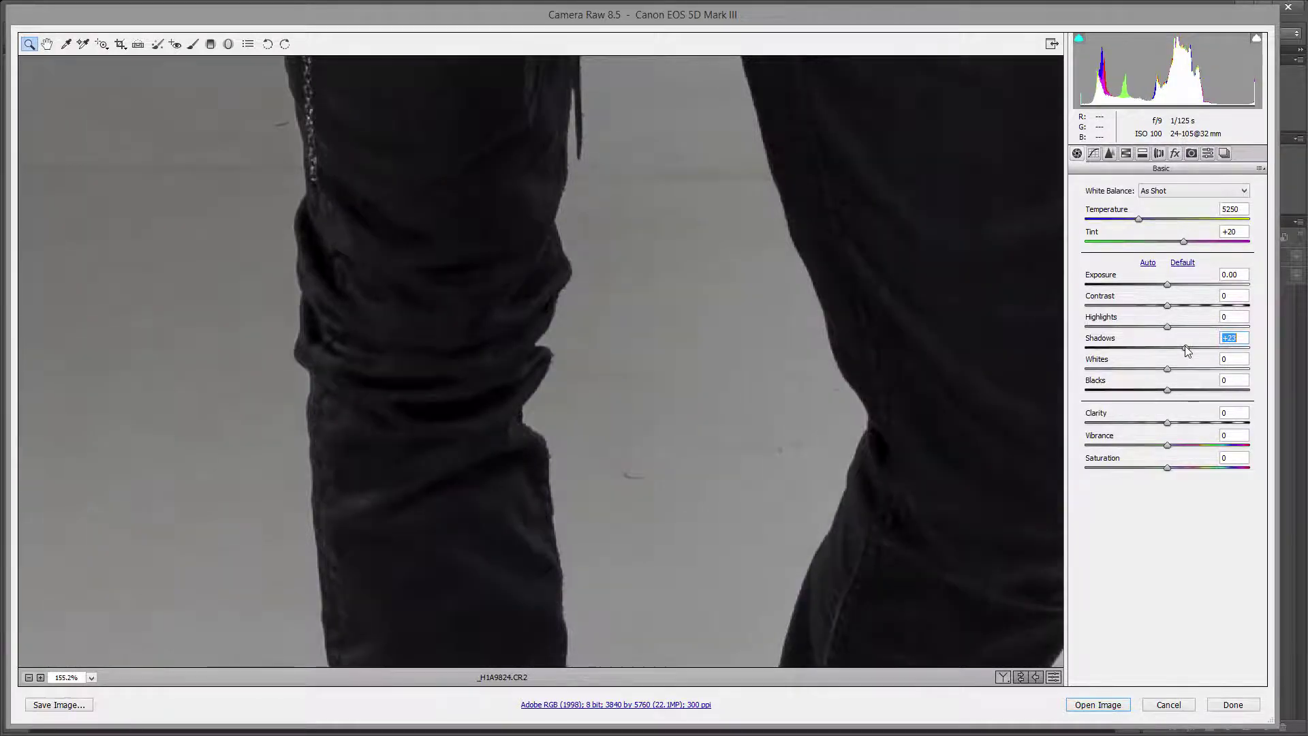
- Set the Highlights to -25 and the Exposure to +0.10, judging the effect on the man's face
drag(765, 190, 593, 673)
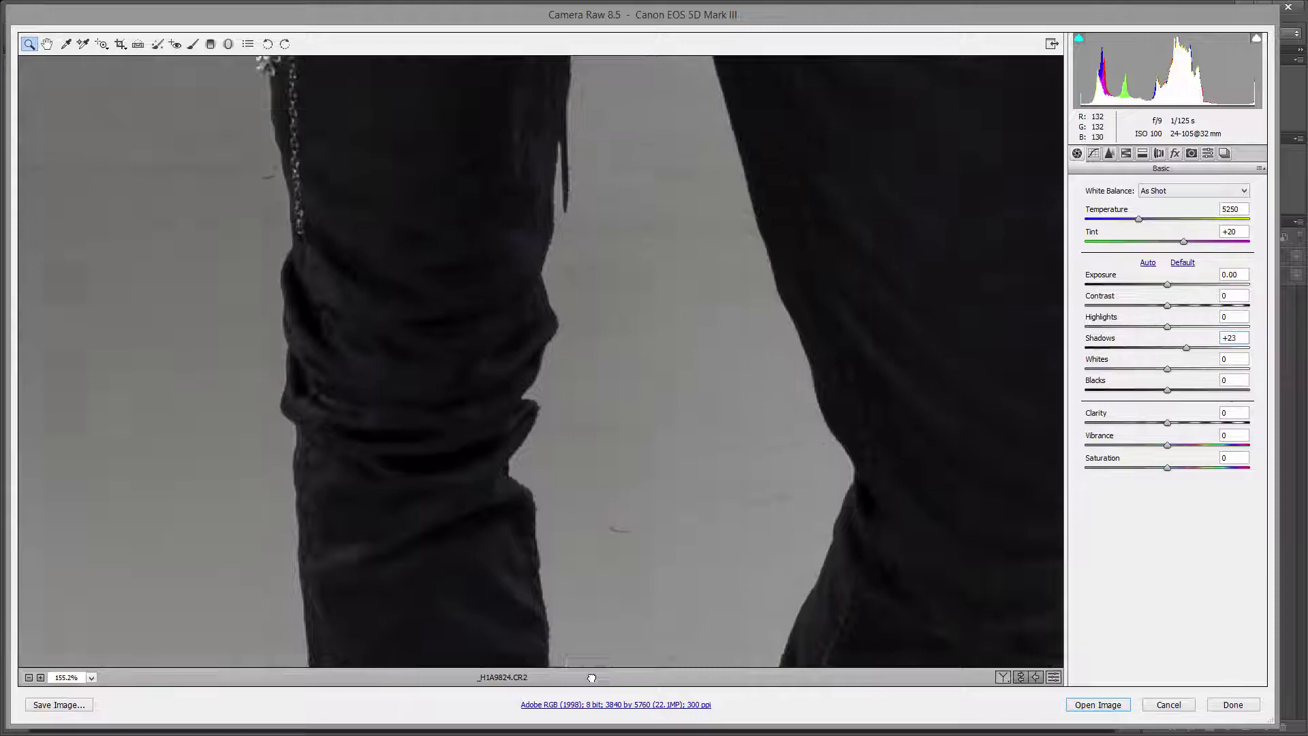
drag(487, 177, 754, 700)
drag(736, 164, 647, 661)
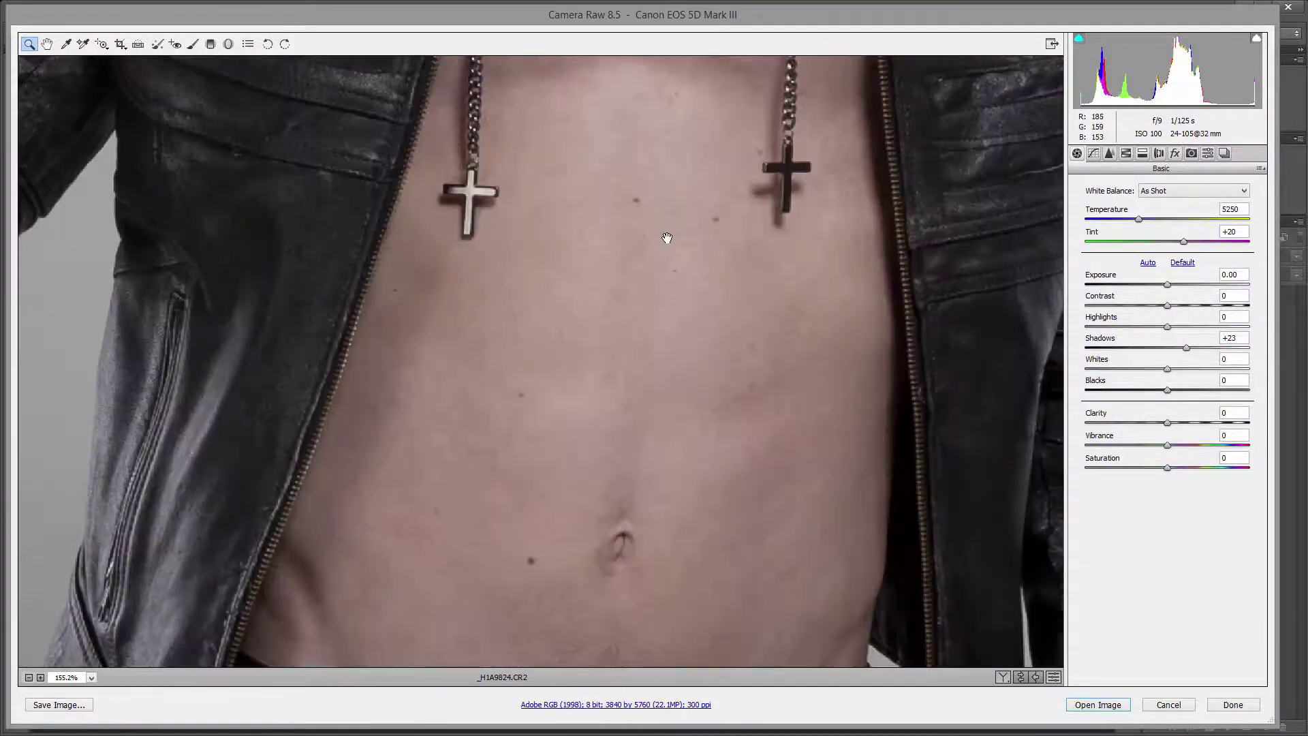
drag(666, 236, 698, 638)
drag(671, 446, 681, 681)
drag(682, 103, 589, 556)
mouse_move(1168, 326)
mouse_down()
mouse_move(1128, 330)
mouse_move(1148, 330)
mouse_up()
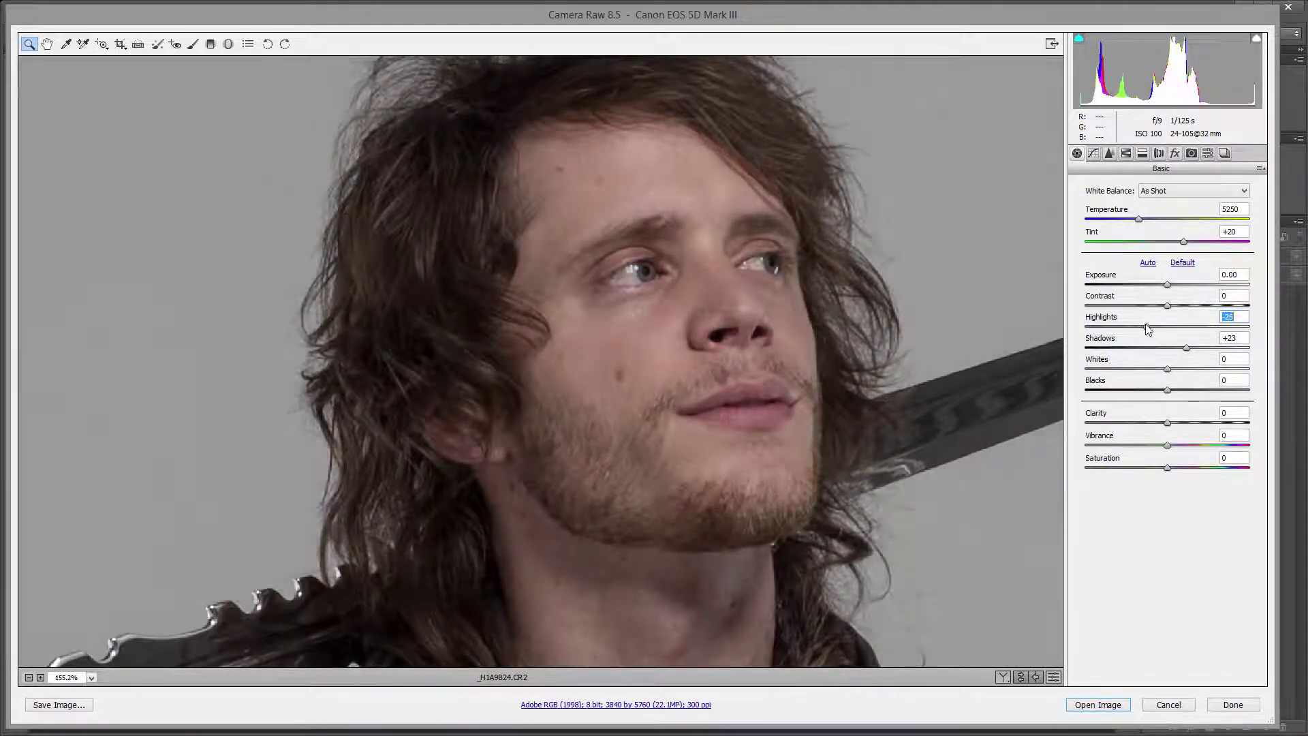
drag(1168, 286, 1169, 285)
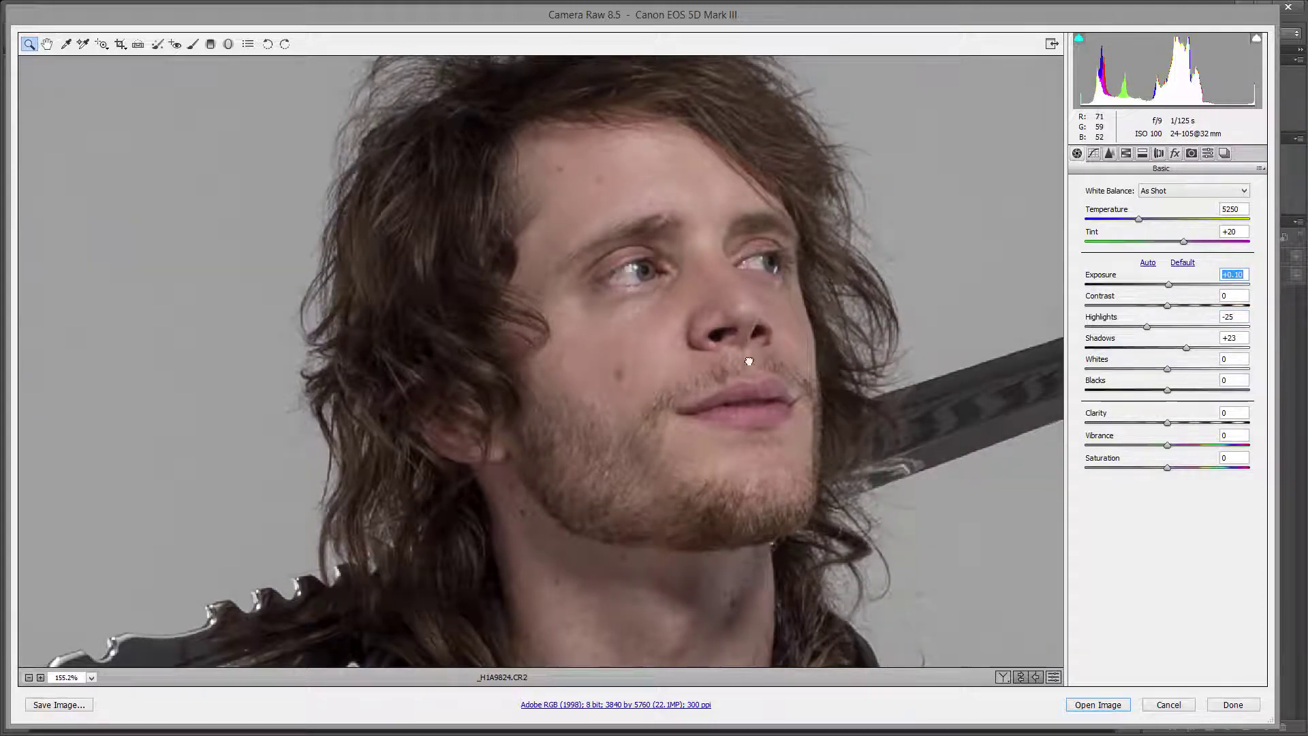
- Examine the sword, leather jacket, trousers and face up close to check the tonal adjustments
drag(748, 362, 675, 233)
drag(693, 374, 1129, 578)
drag(481, 470, 873, 304)
drag(848, 384, 778, 276)
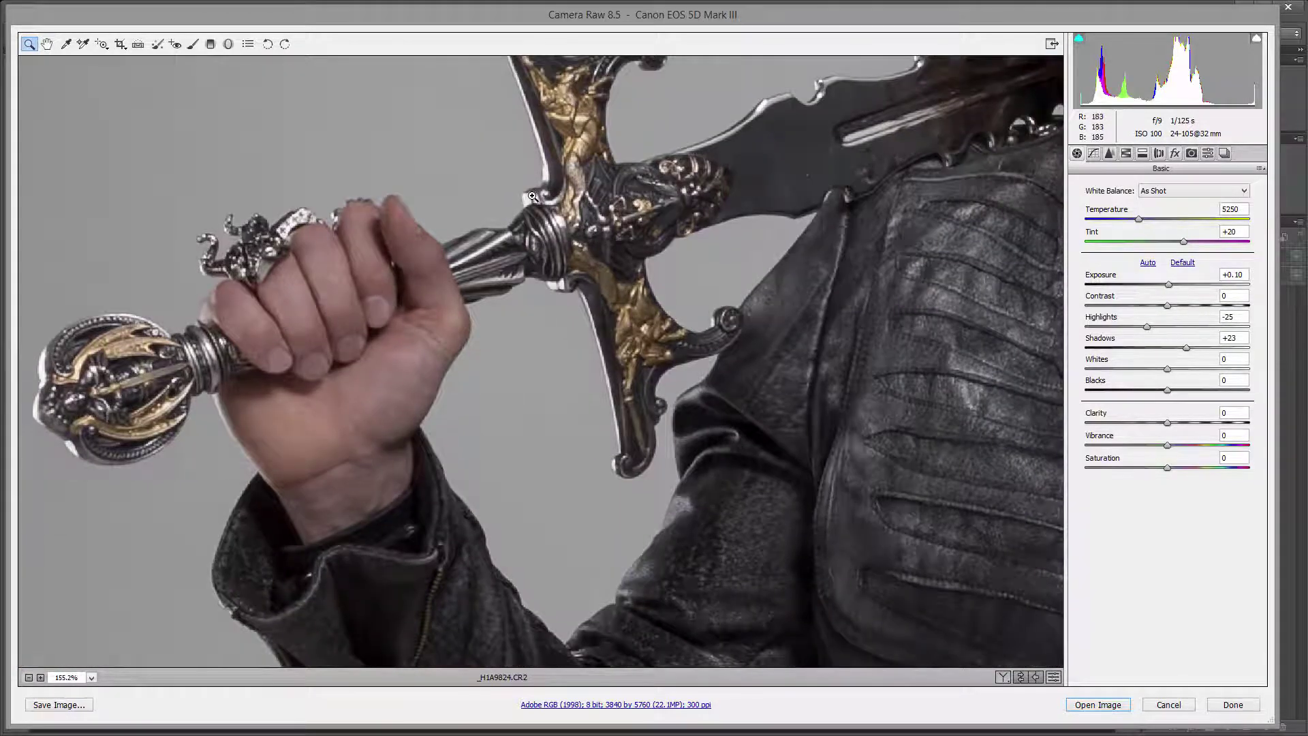
drag(934, 479, 732, 72)
drag(895, 638, 765, 356)
drag(862, 467, 663, 4)
drag(836, 654, 754, 237)
drag(839, 631, 321, 18)
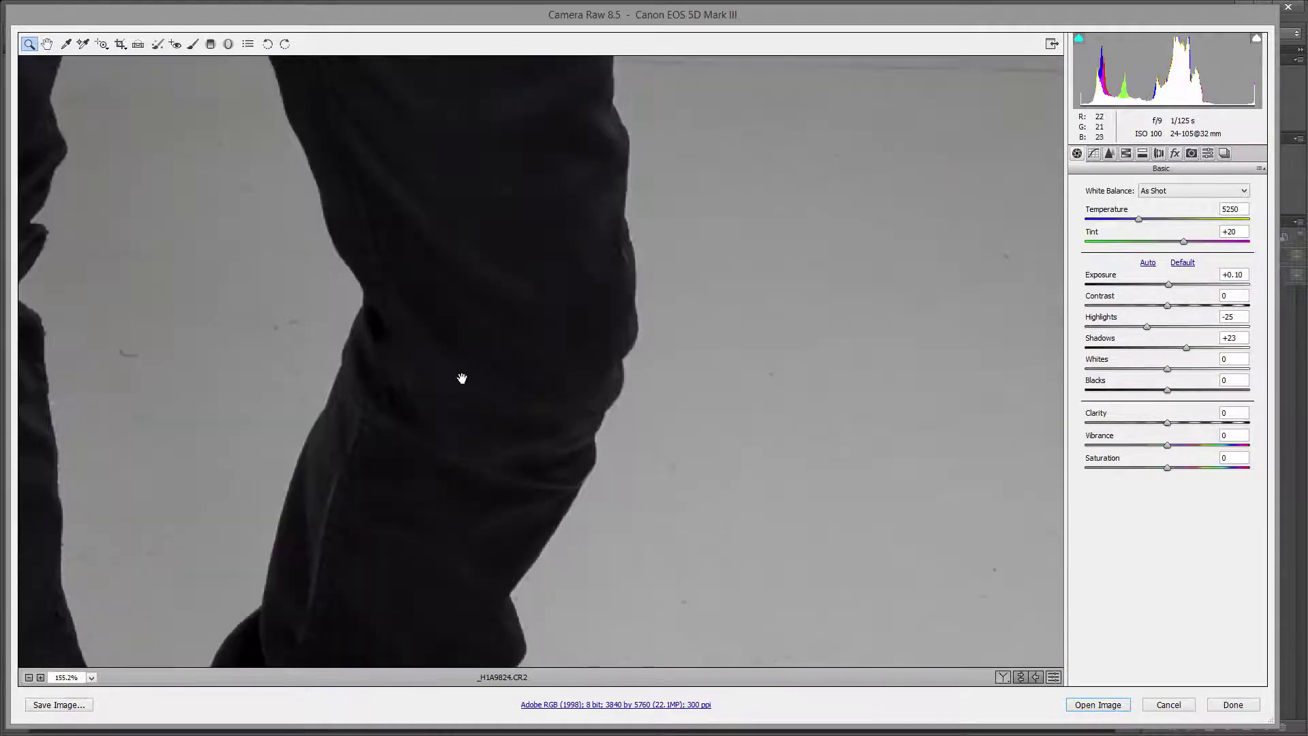
drag(461, 379, 815, 99)
drag(820, 218, 963, 459)
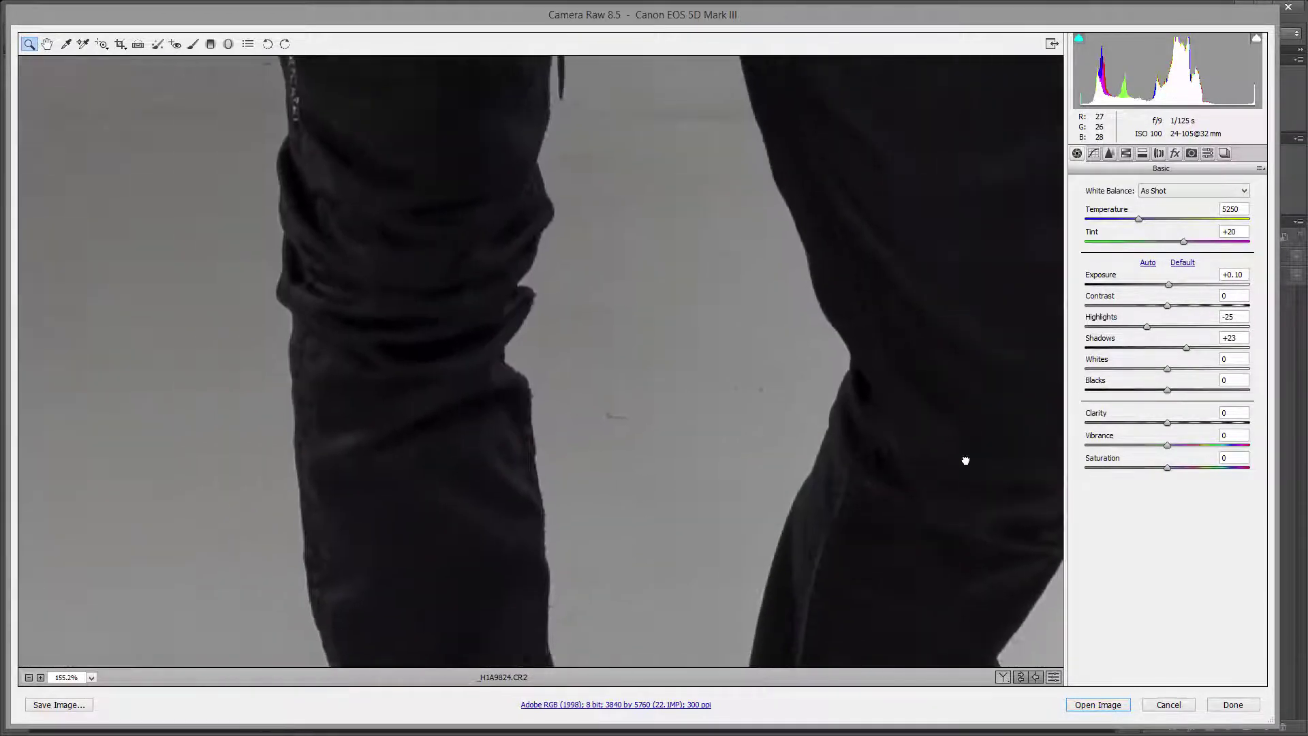
drag(806, 156, 667, 700)
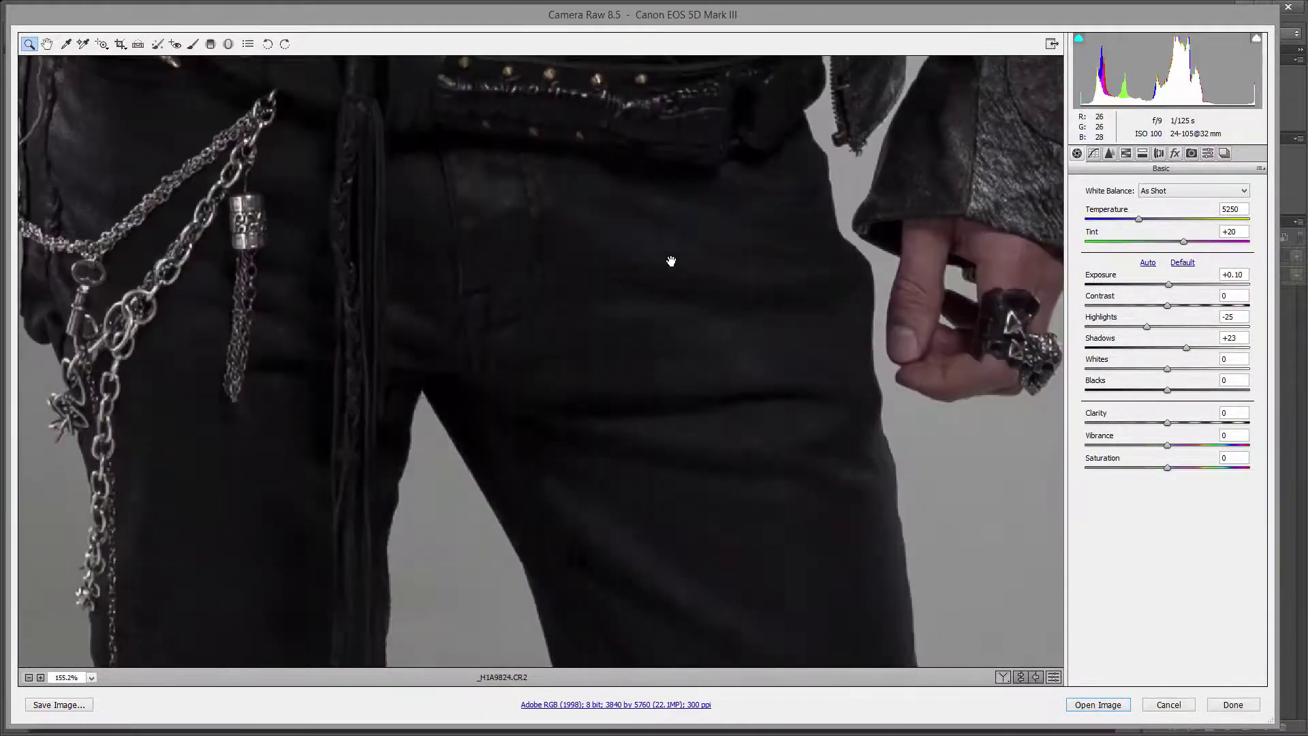
drag(681, 205, 743, 665)
drag(770, 218, 755, 645)
scroll(690, 339, up, 20)
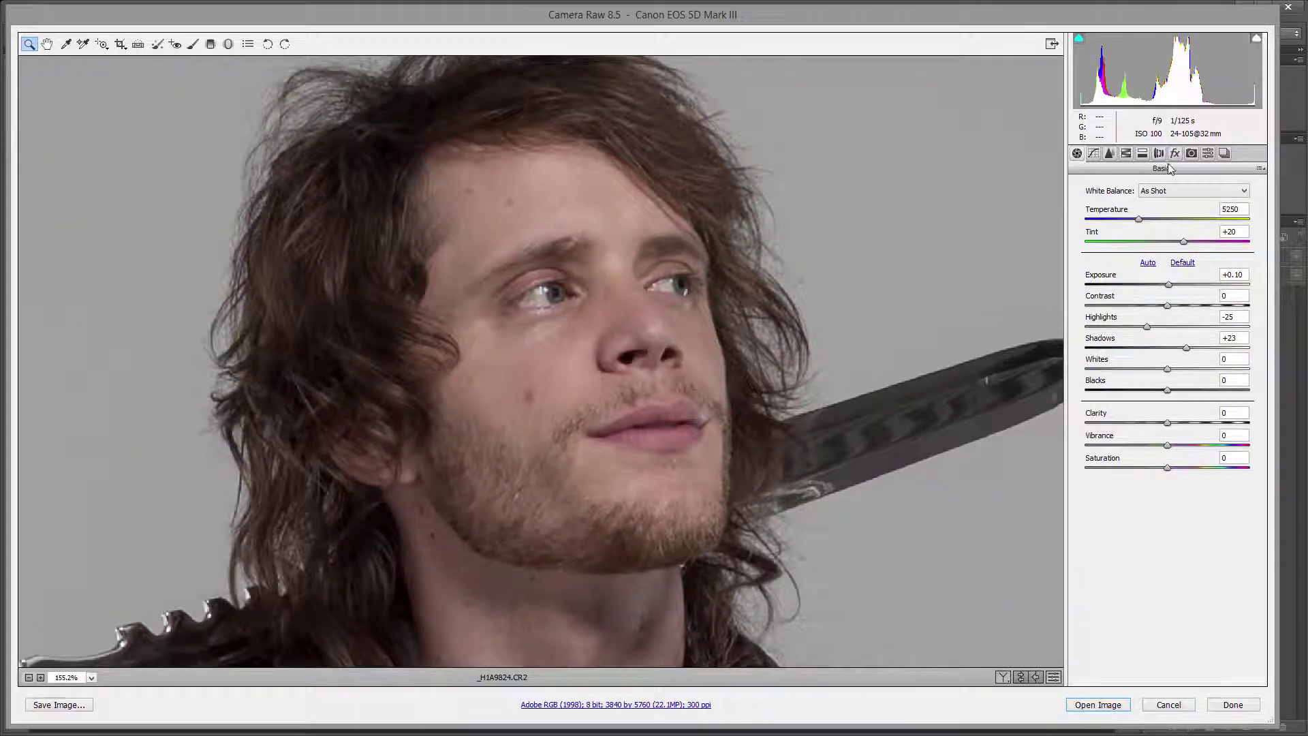
- Set the sharpening Amount to 78 and Detail to 21, judging the effect on the enlarged face
click(1111, 154)
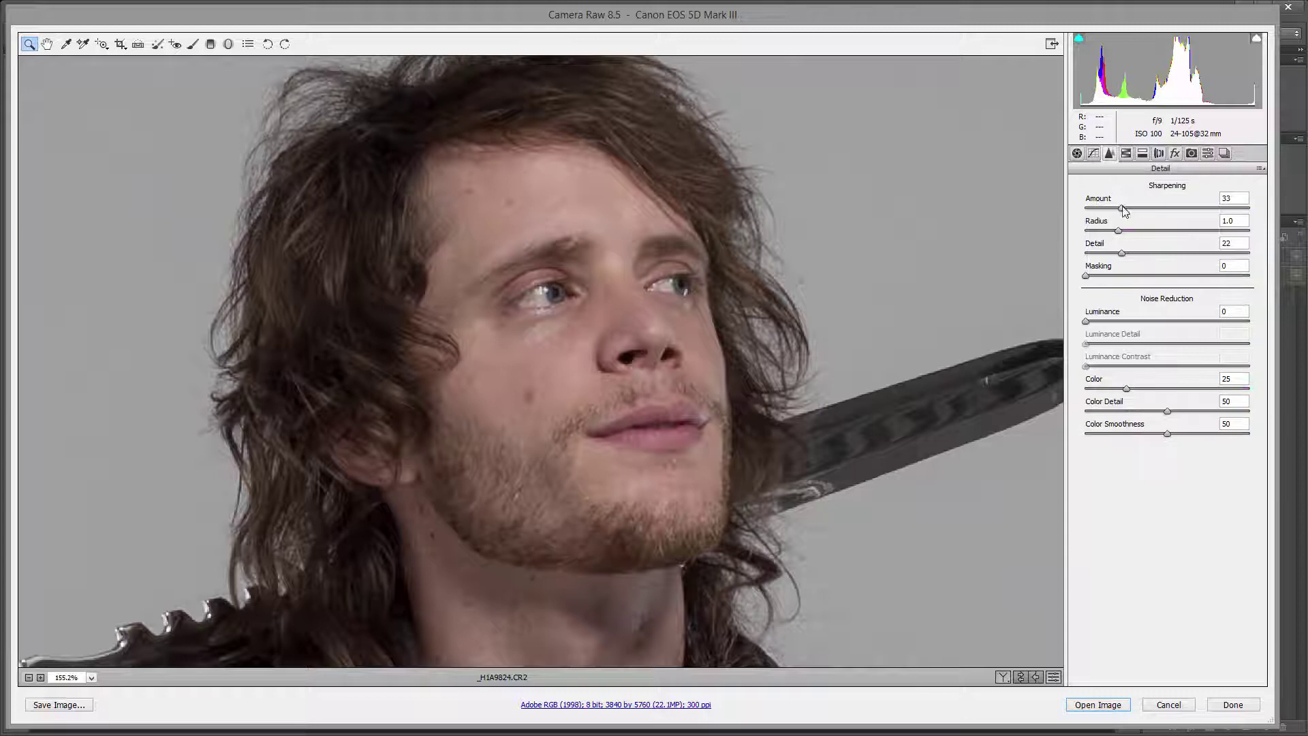
drag(1123, 207, 1160, 208)
drag(485, 315, 579, 371)
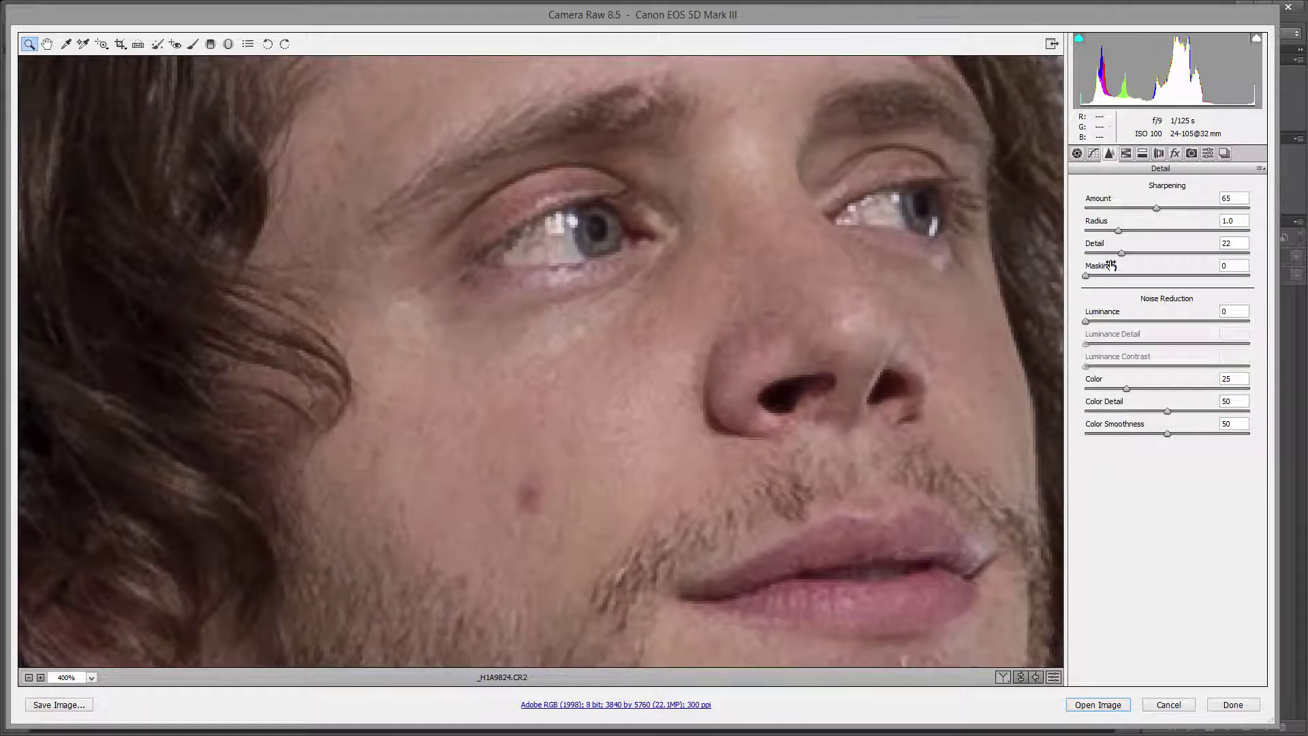
drag(1121, 254, 1132, 256)
drag(1156, 208, 1219, 204)
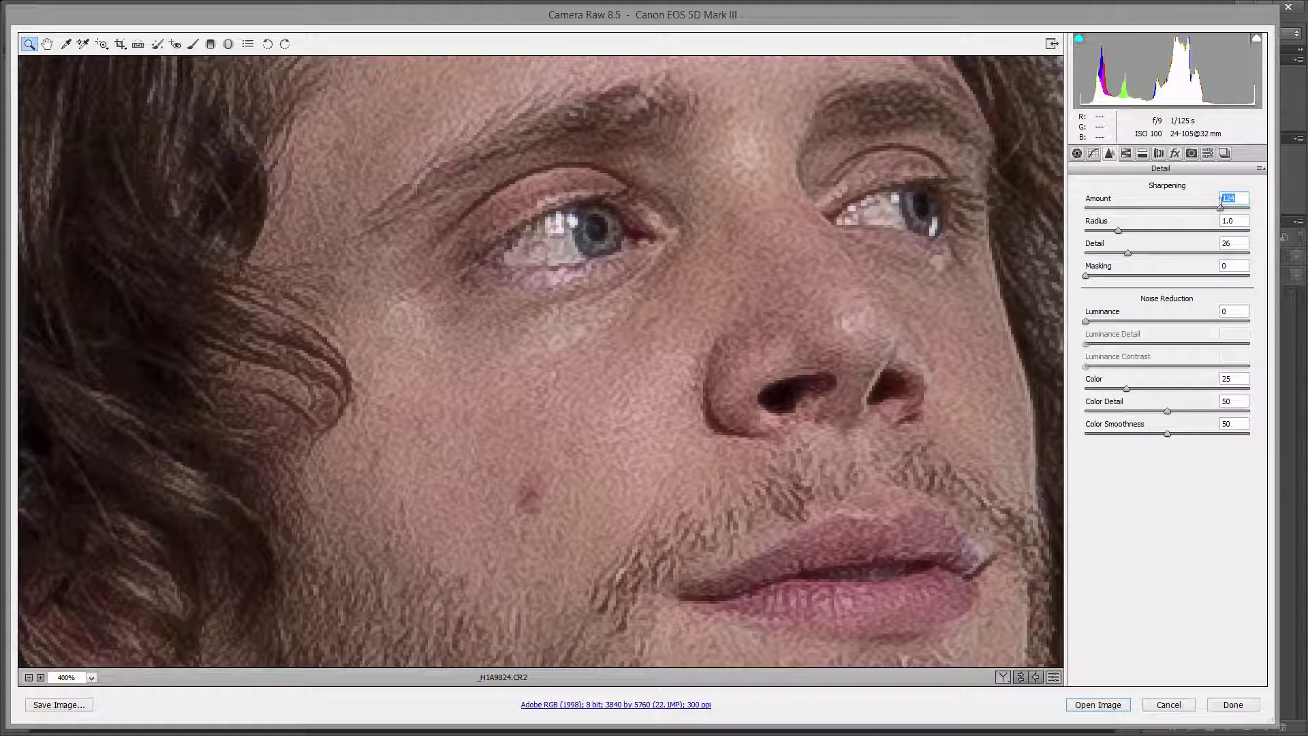
drag(1220, 207, 1172, 214)
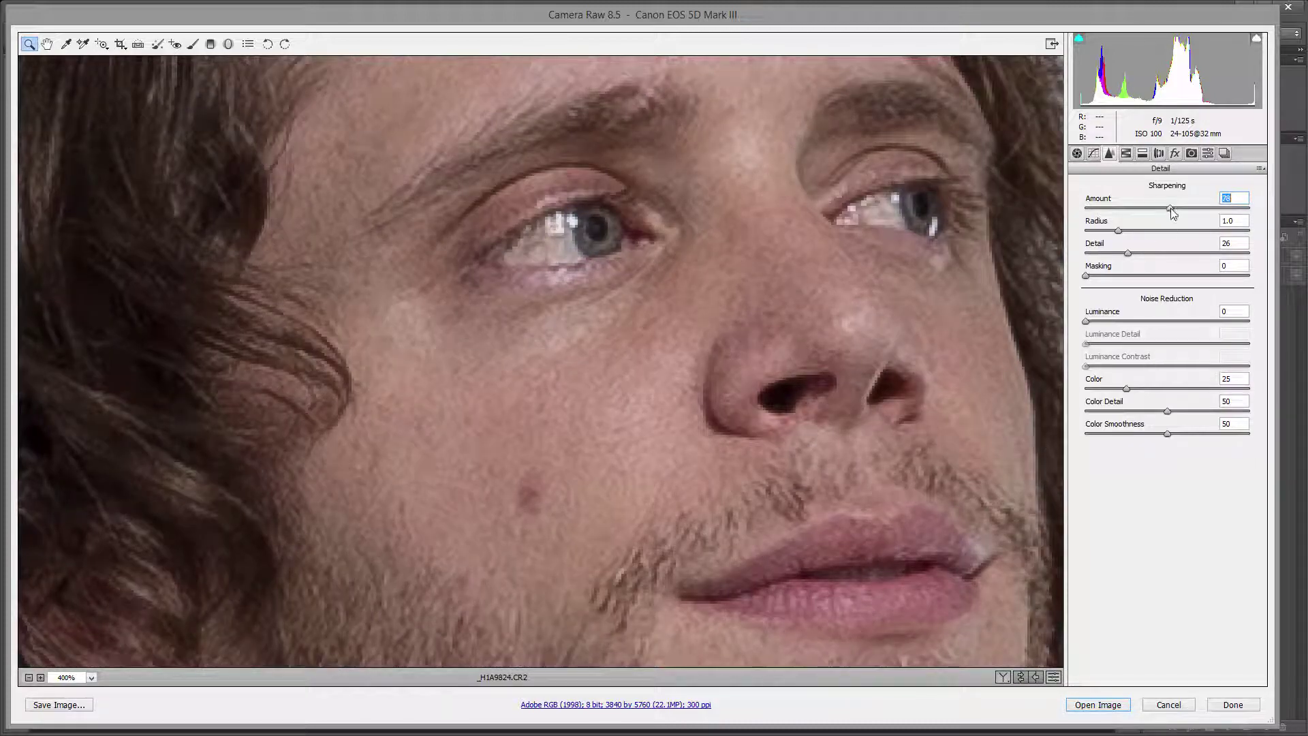
mouse_move(1128, 254)
mouse_down()
mouse_move(1157, 256)
mouse_move(1127, 257)
mouse_up()
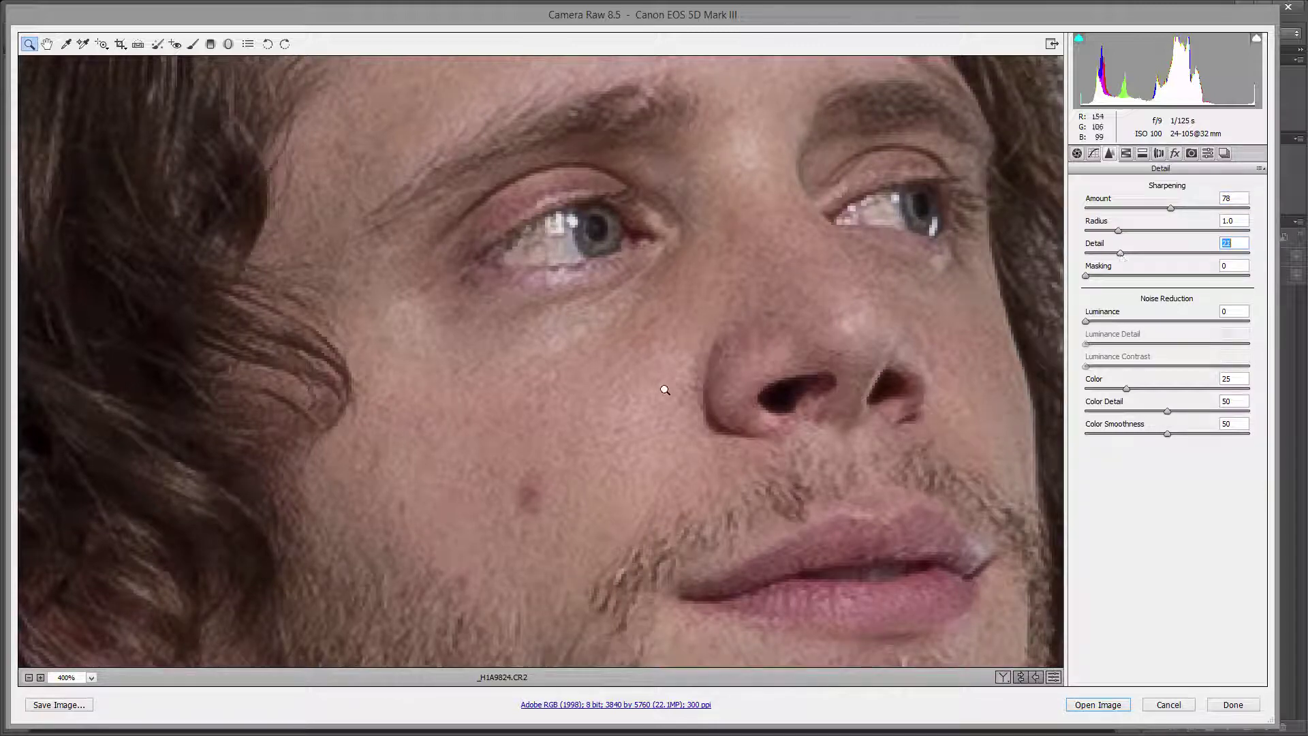
- Set the Luminance noise reduction to 12 and the Color noise reduction to 31, judging the effect on the enlarged trouser leg
drag(828, 618, 753, 96)
drag(776, 511, 754, 174)
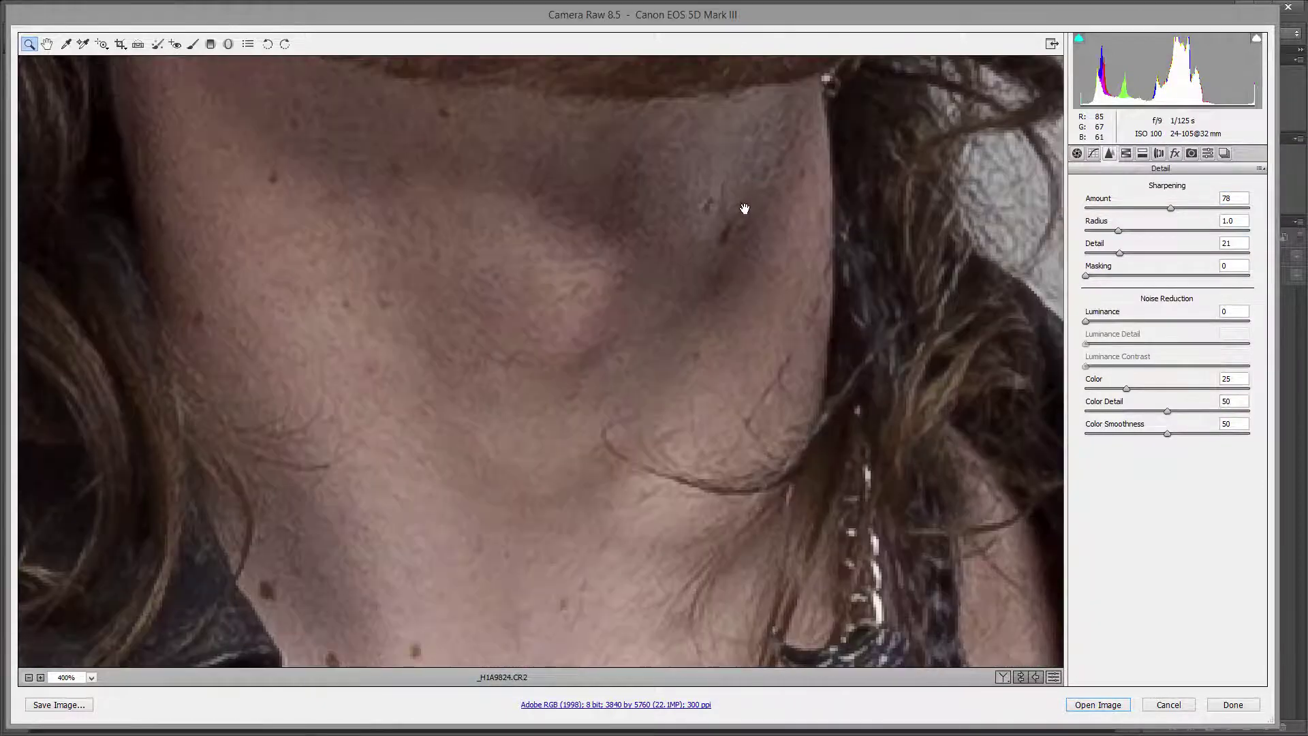
right_click(745, 207)
click(784, 156)
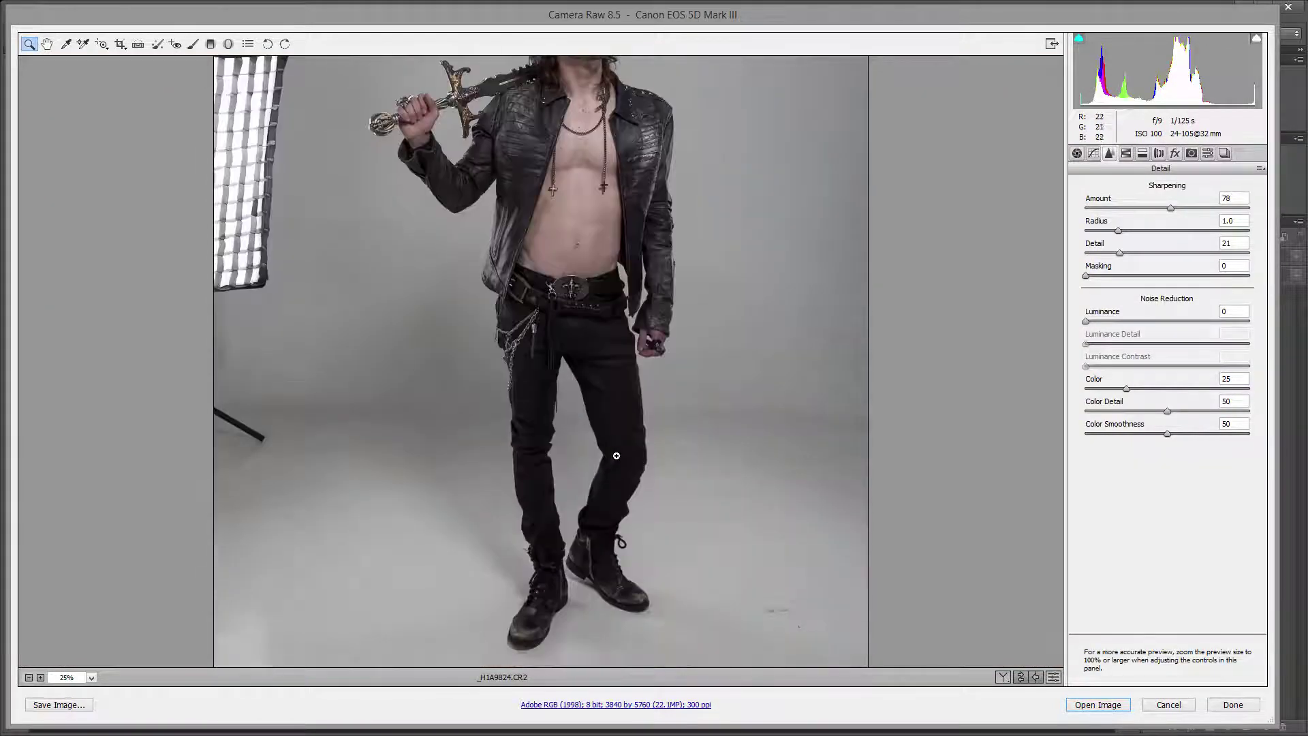
drag(568, 390, 679, 532)
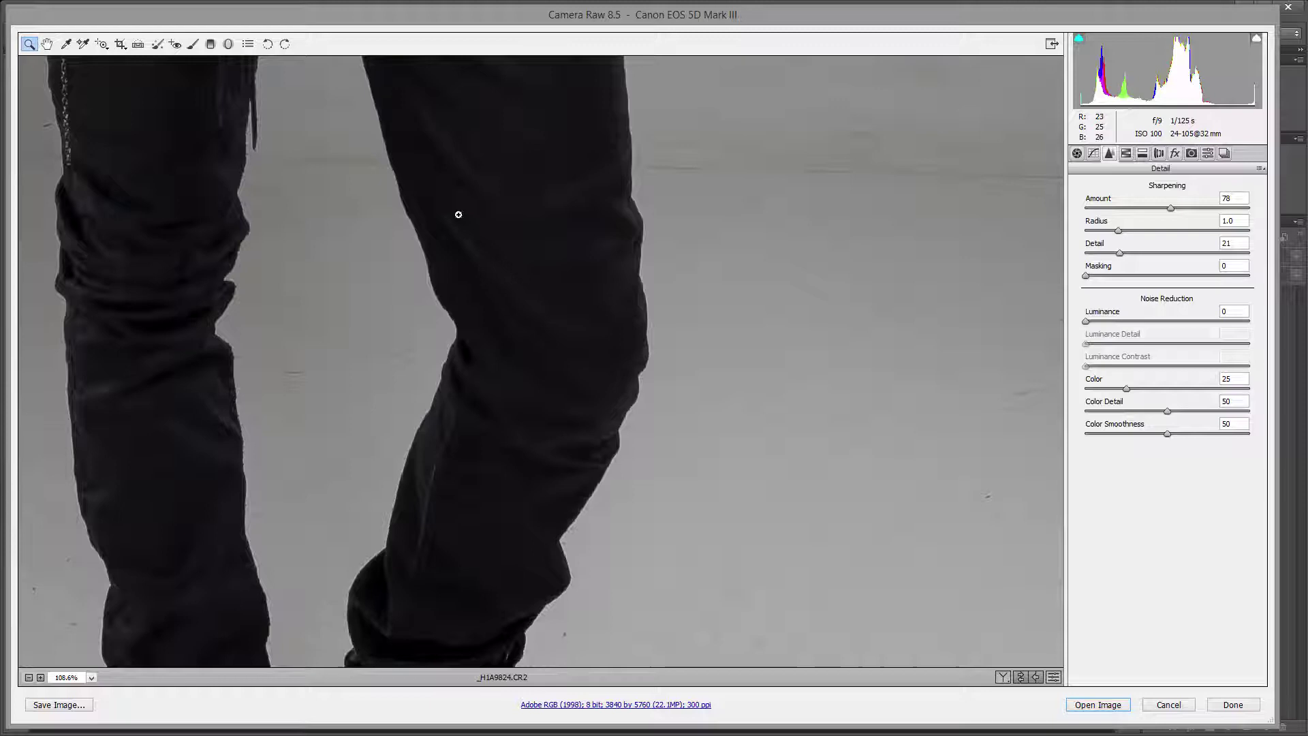
drag(454, 206, 627, 341)
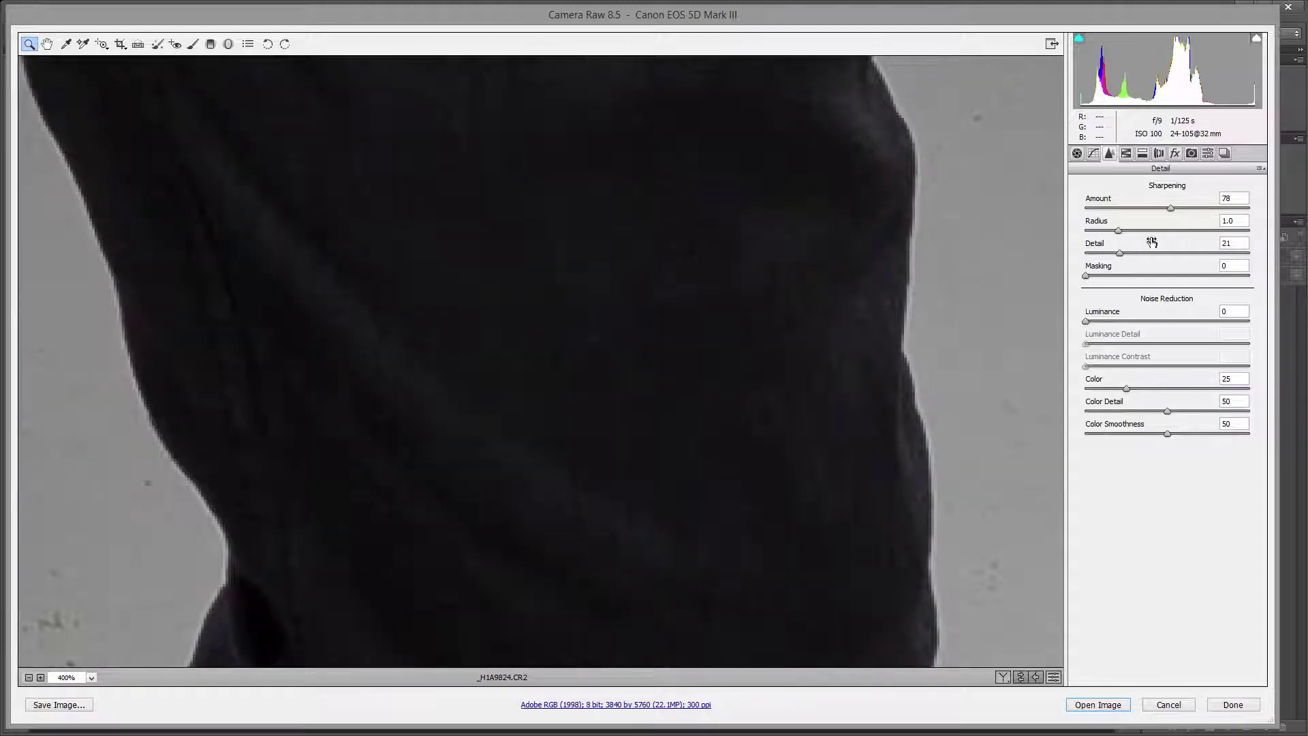
mouse_move(1086, 321)
mouse_down()
mouse_move(1123, 323)
mouse_move(1103, 323)
mouse_up()
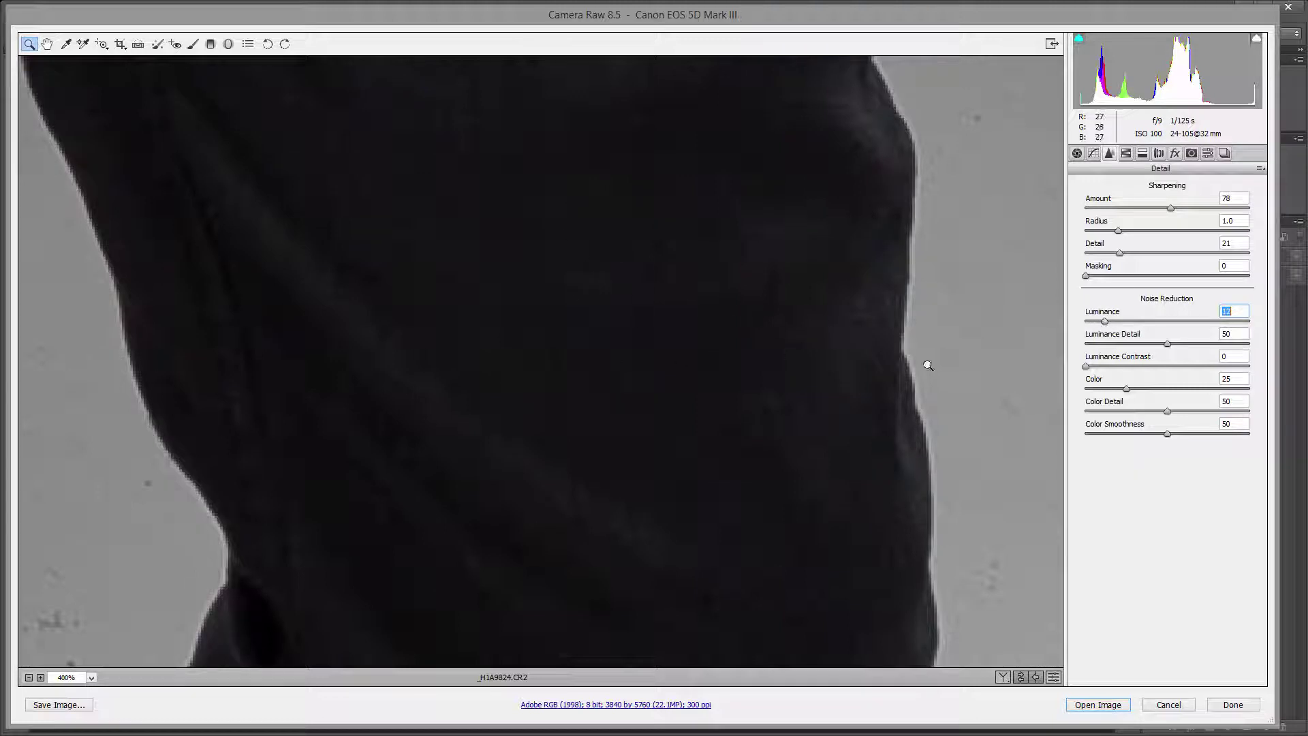
mouse_move(1127, 387)
mouse_down()
mouse_move(1227, 389)
mouse_move(1139, 390)
mouse_up()
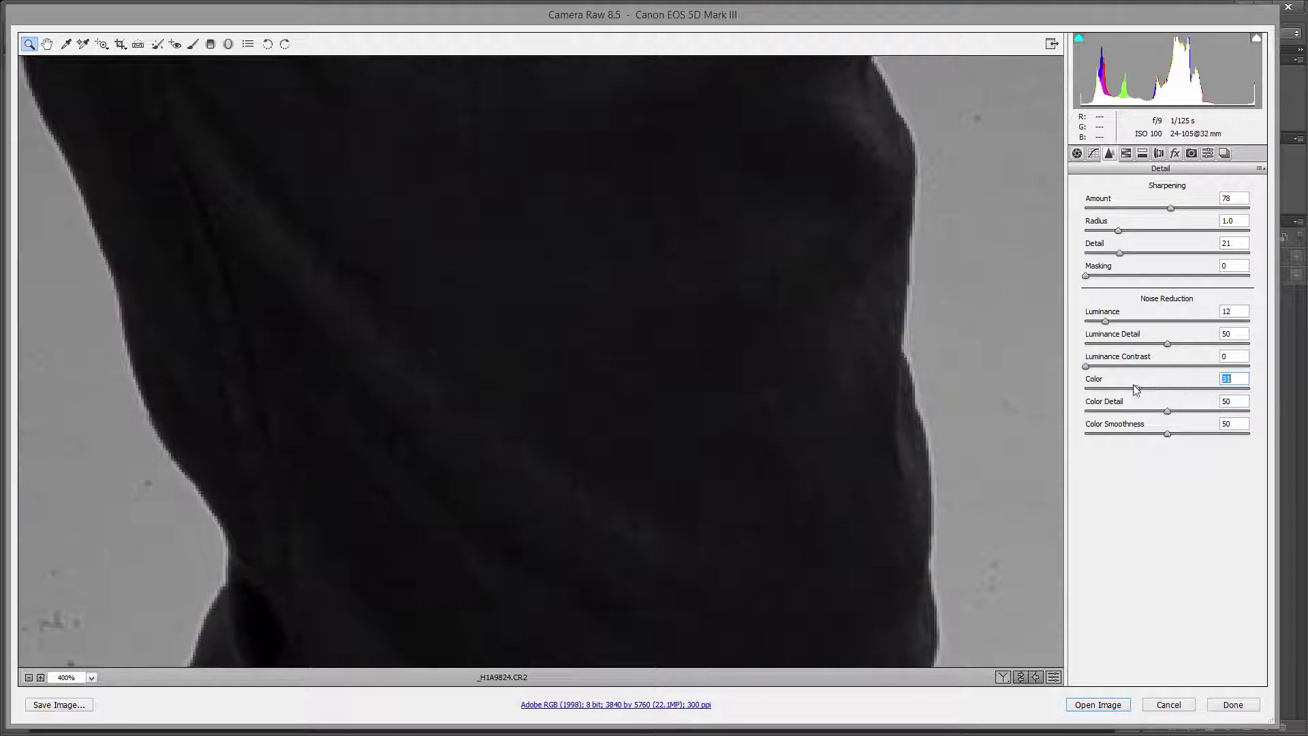
- Set the HSL luminance of Oranges to +4, Yellows to +3 and Reds to +13, and open the developed image for editing
drag(412, 231, 676, 531)
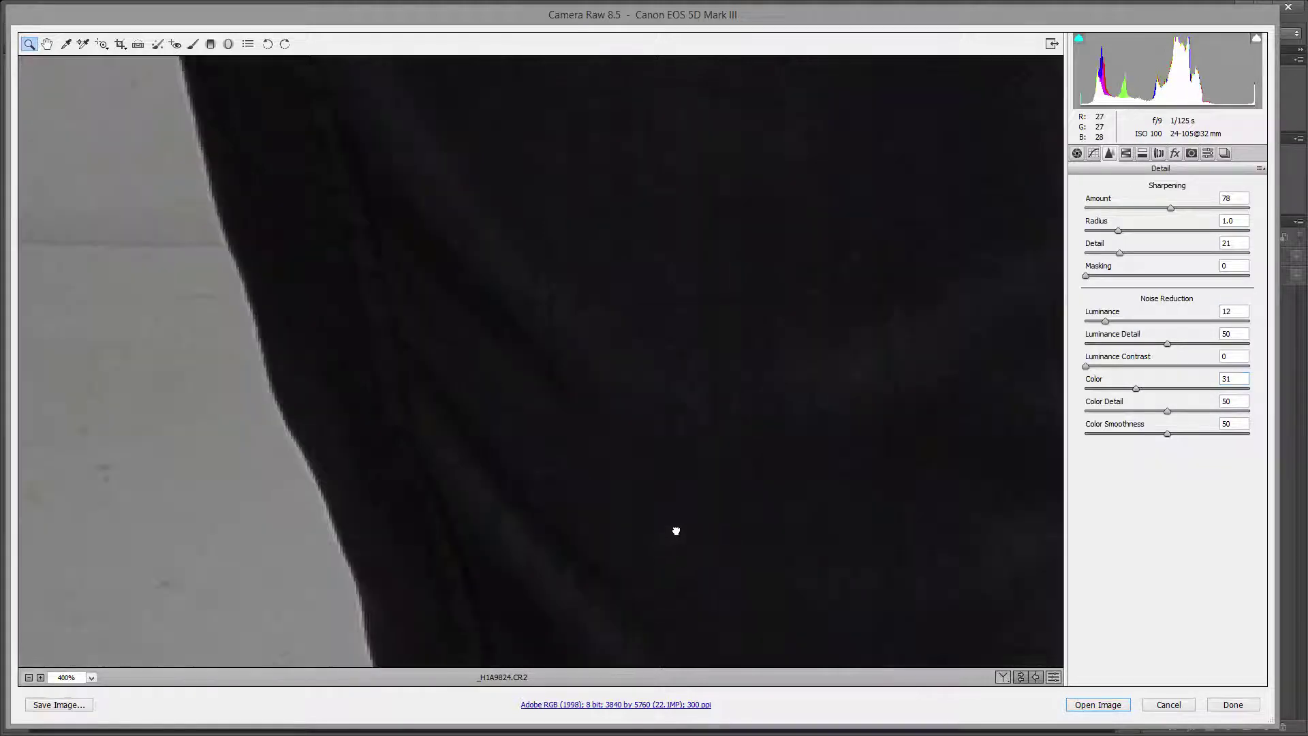
drag(720, 349, 607, 485)
drag(545, 142, 1095, 464)
drag(366, 260, 666, 202)
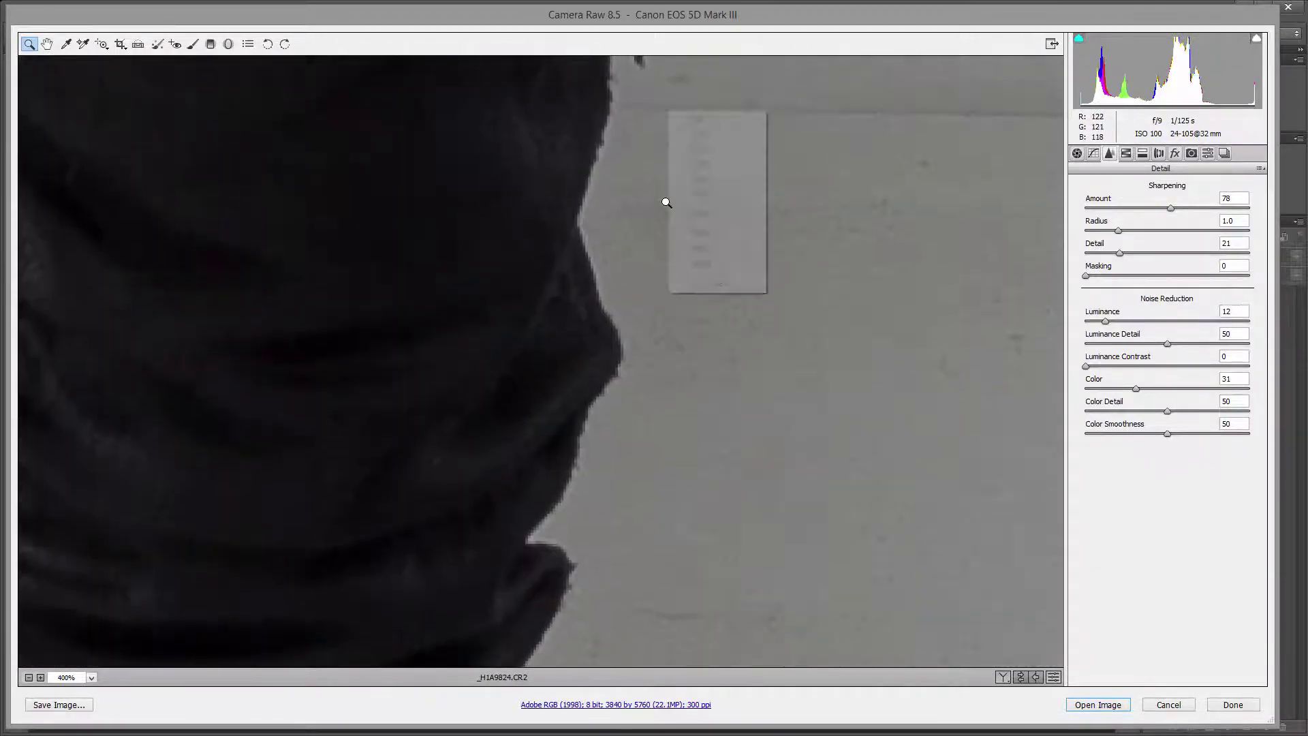
click(718, 150)
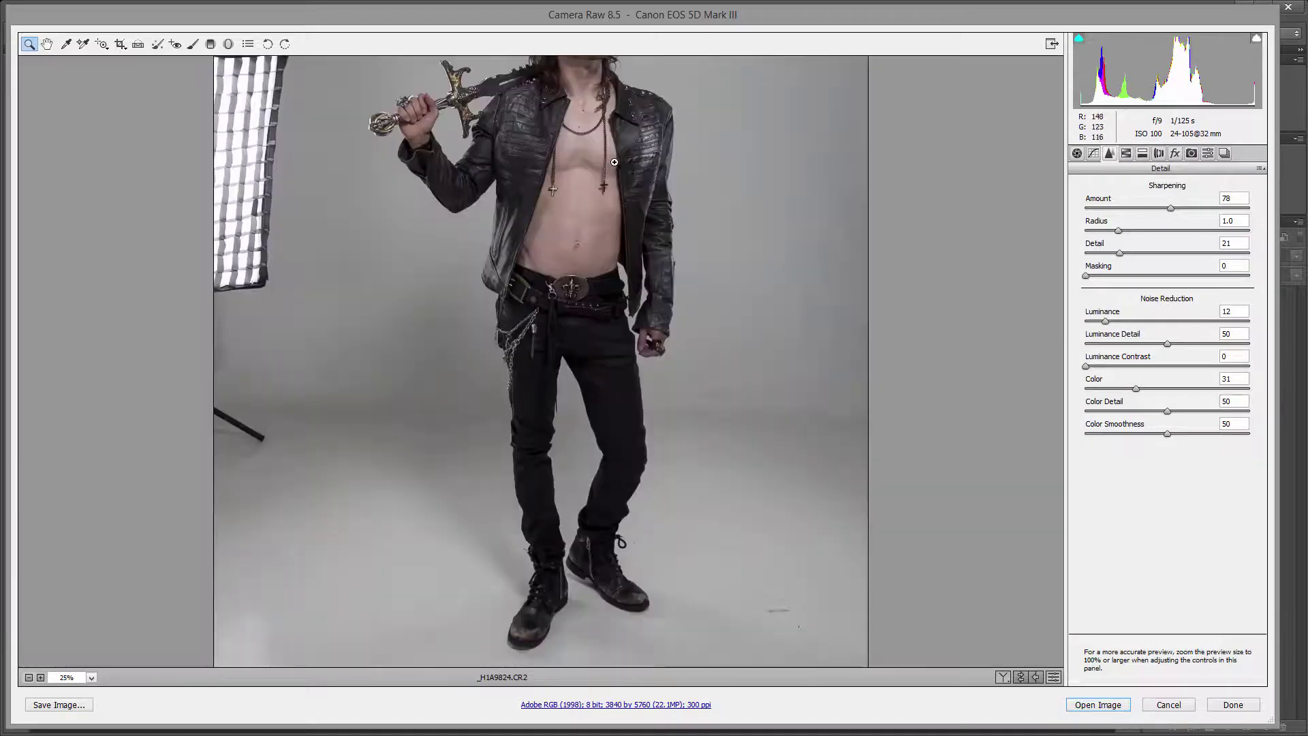
drag(507, 243, 630, 386)
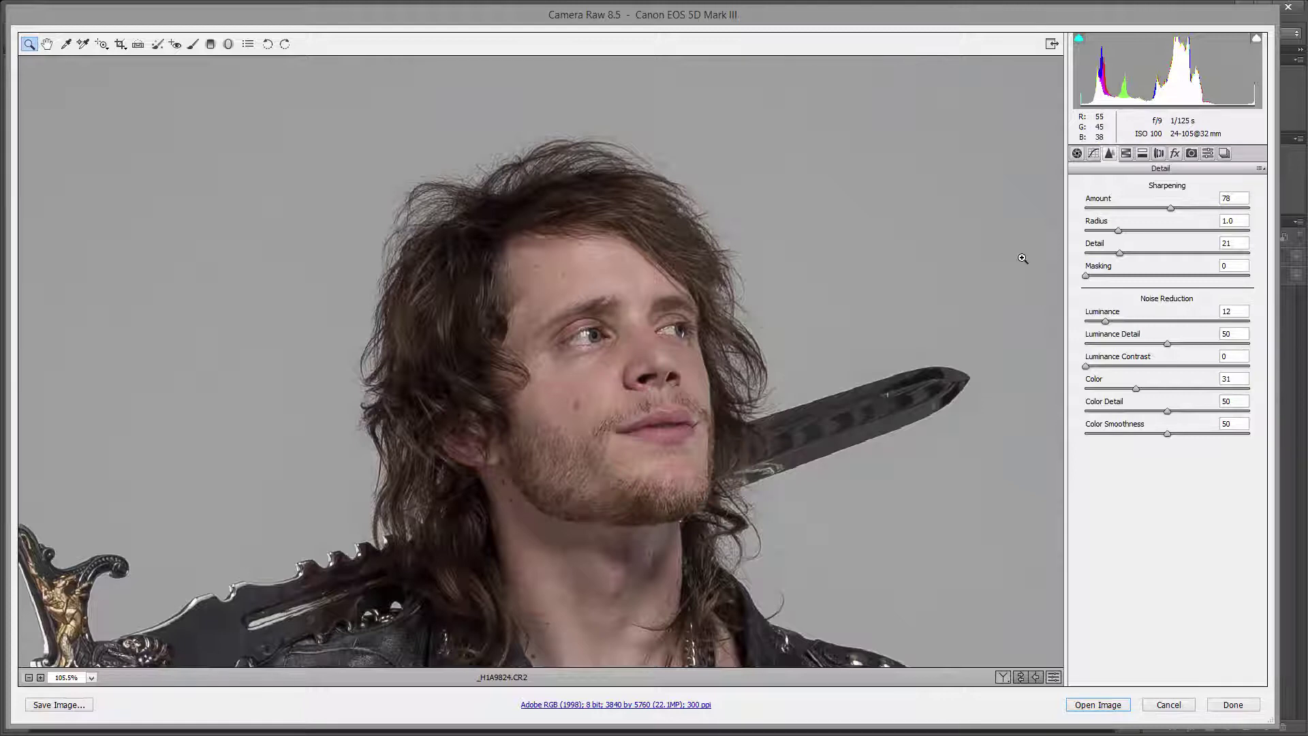
click(1125, 154)
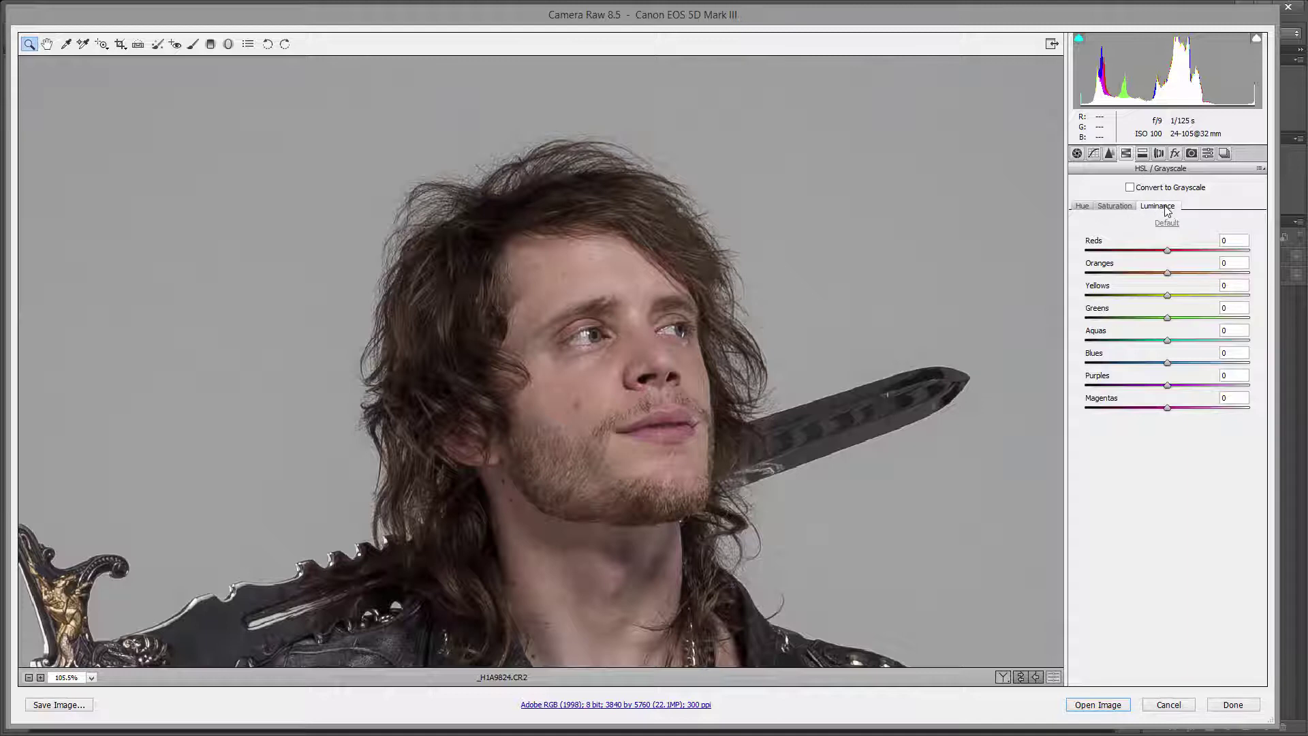
drag(1168, 274, 1170, 301)
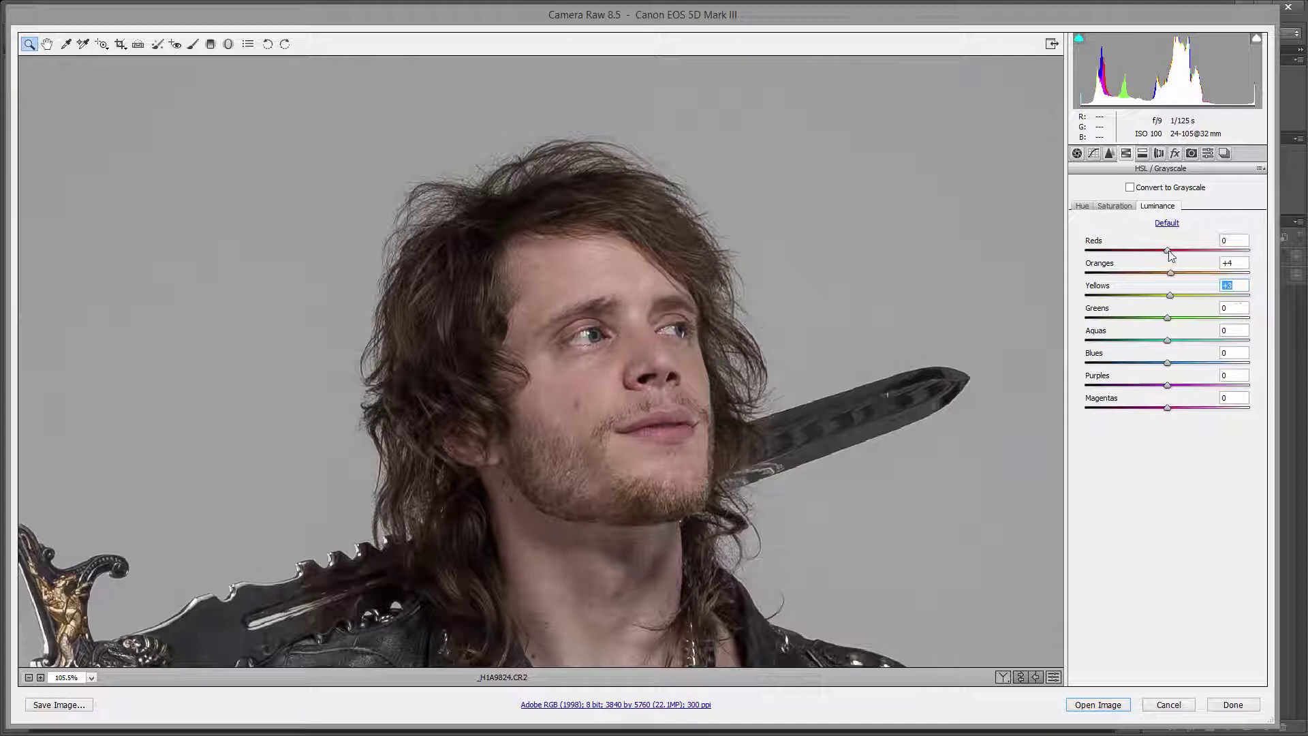
mouse_move(1170, 253)
mouse_down()
mouse_move(1196, 252)
mouse_move(1167, 253)
mouse_move(1183, 255)
mouse_up()
key(Return)
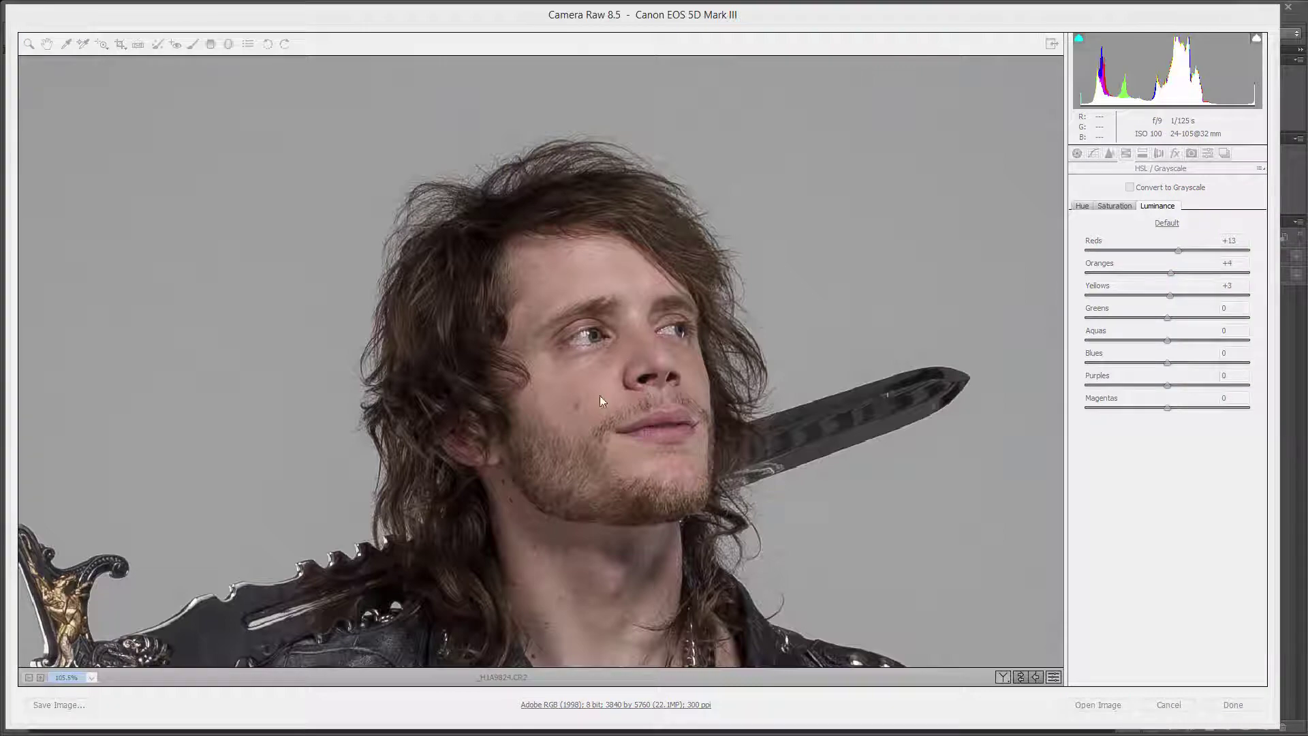
- Examine the face, beard and neck up close, and the whole figure from head to boots, to check the developed photo
click(638, 355)
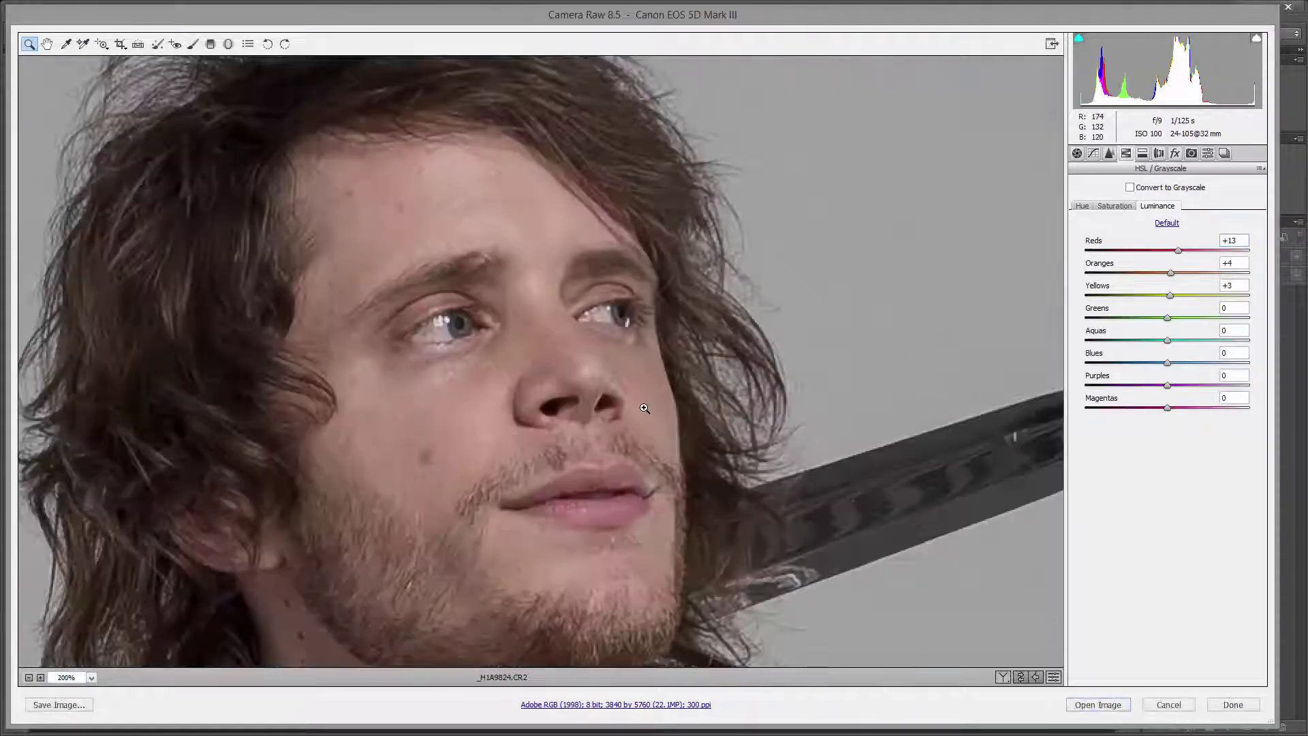
scroll(548, 391, down, 5)
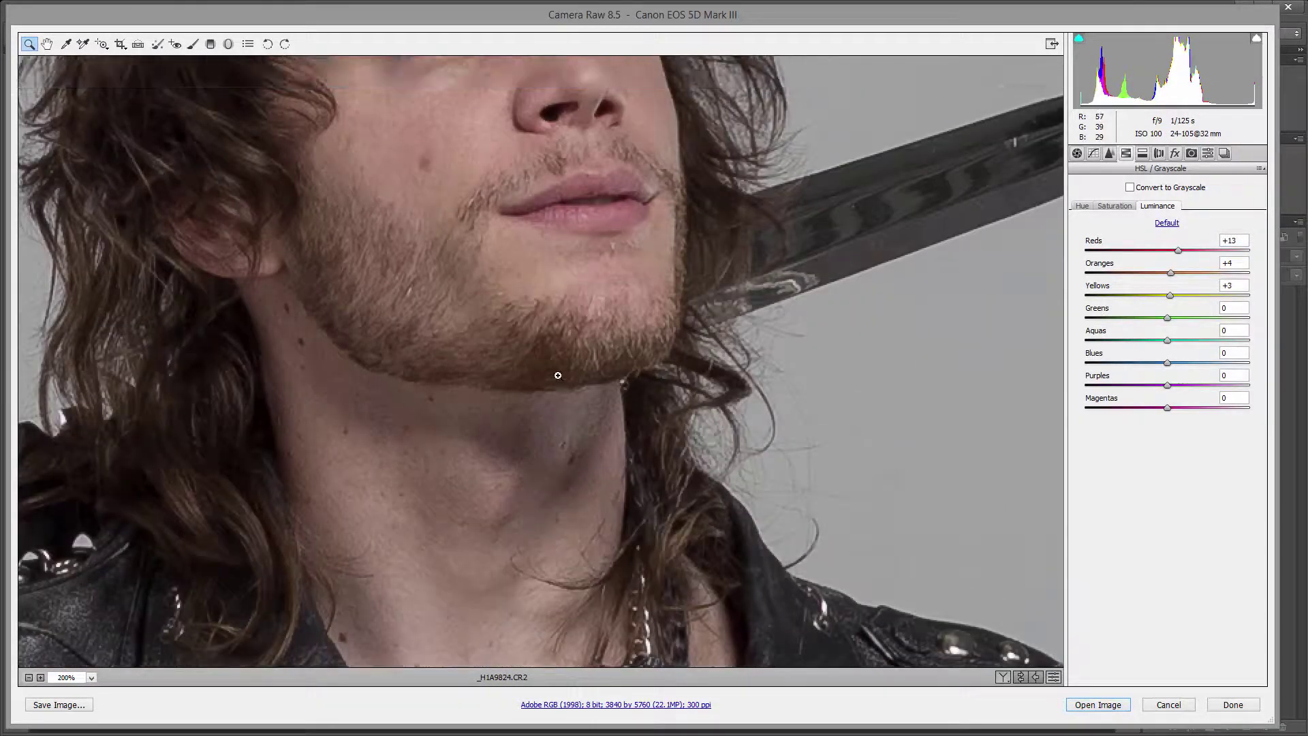
right_click(563, 382)
click(617, 322)
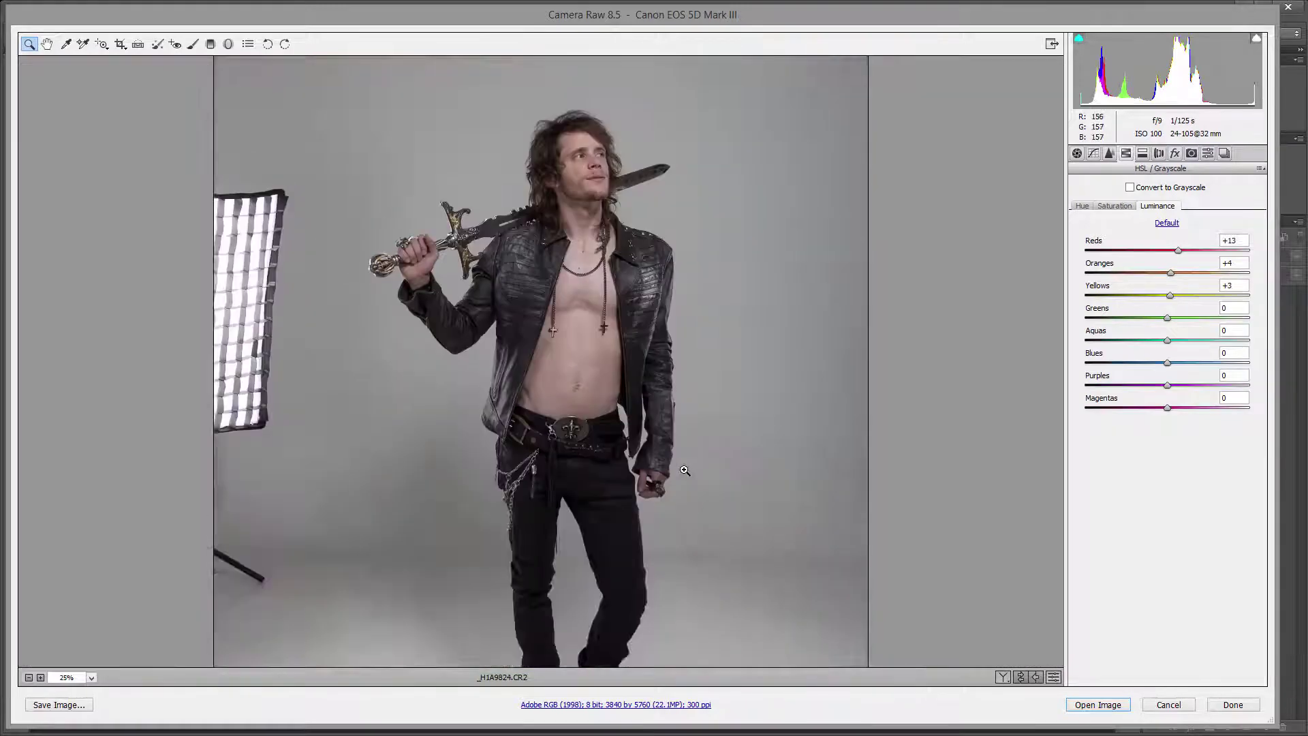
scroll(685, 470, down, 4)
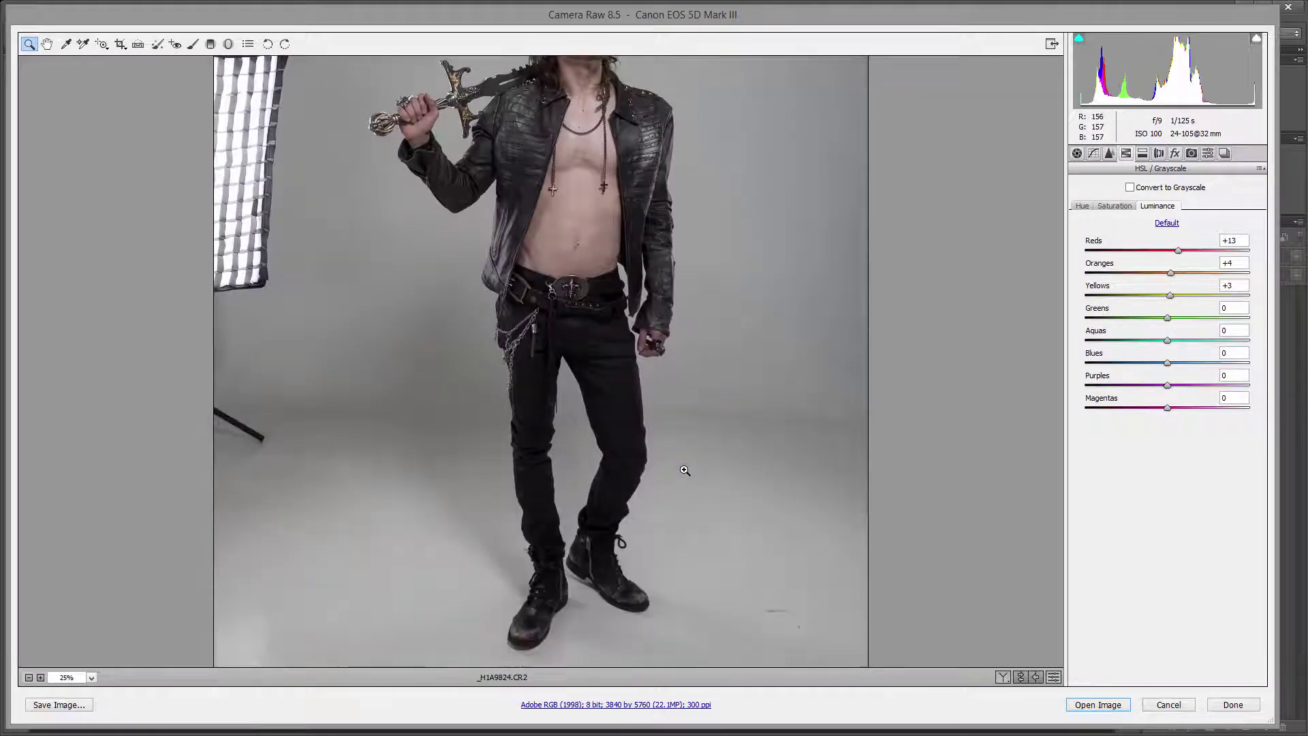
scroll(685, 470, up, 3)
scroll(682, 469, up, 3)
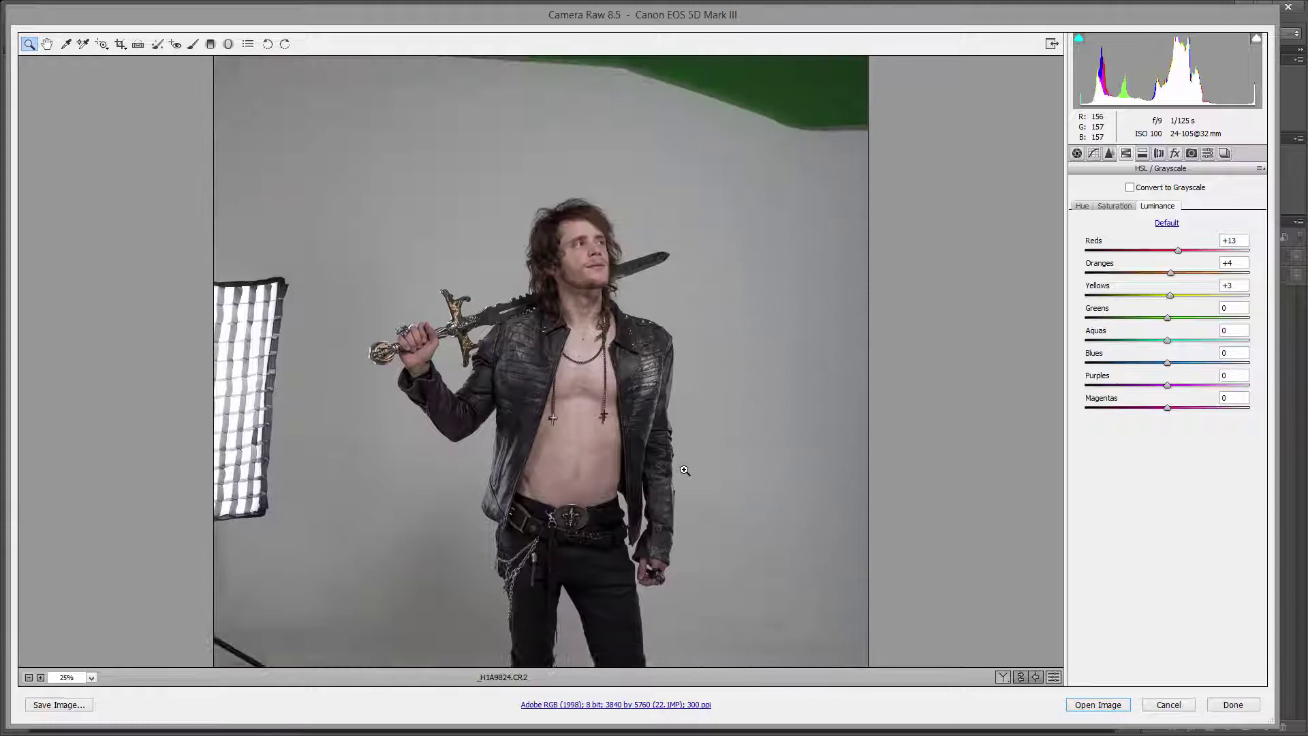
scroll(672, 436, down, 4)
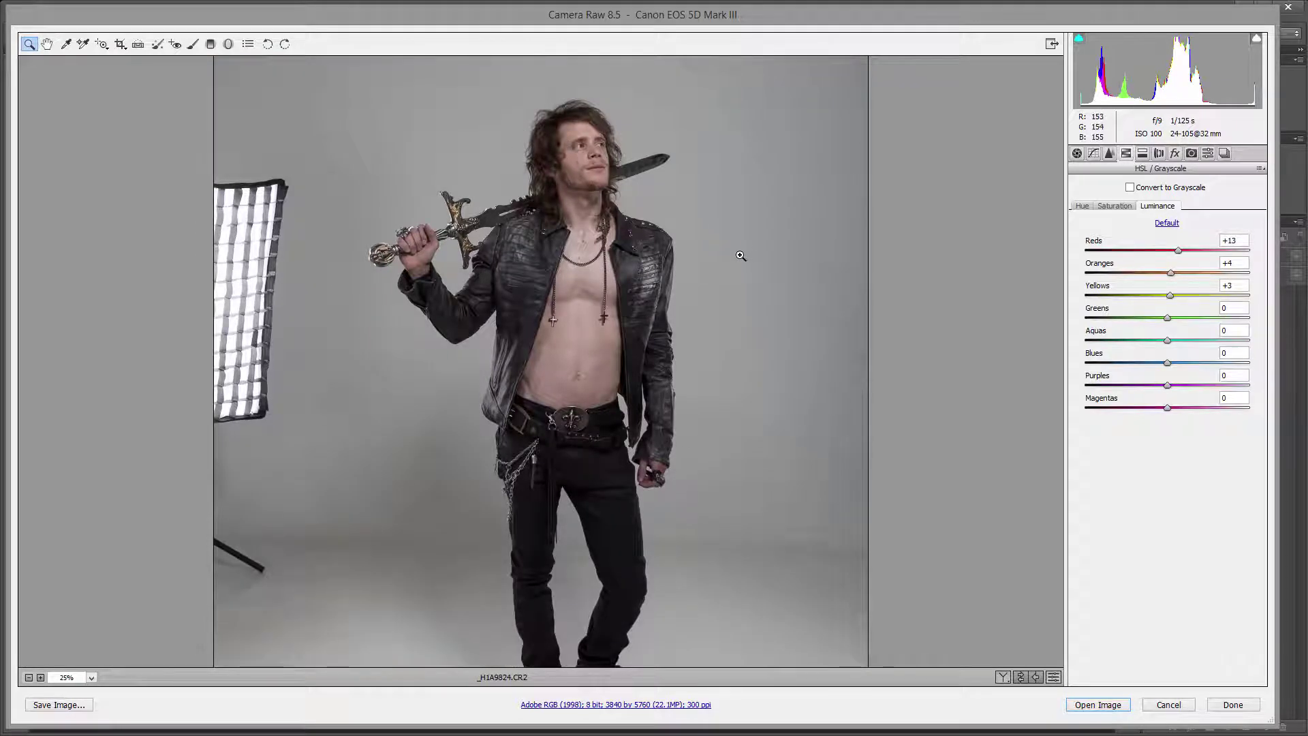
scroll(712, 253, down, 3)
scroll(712, 254, up, 2)
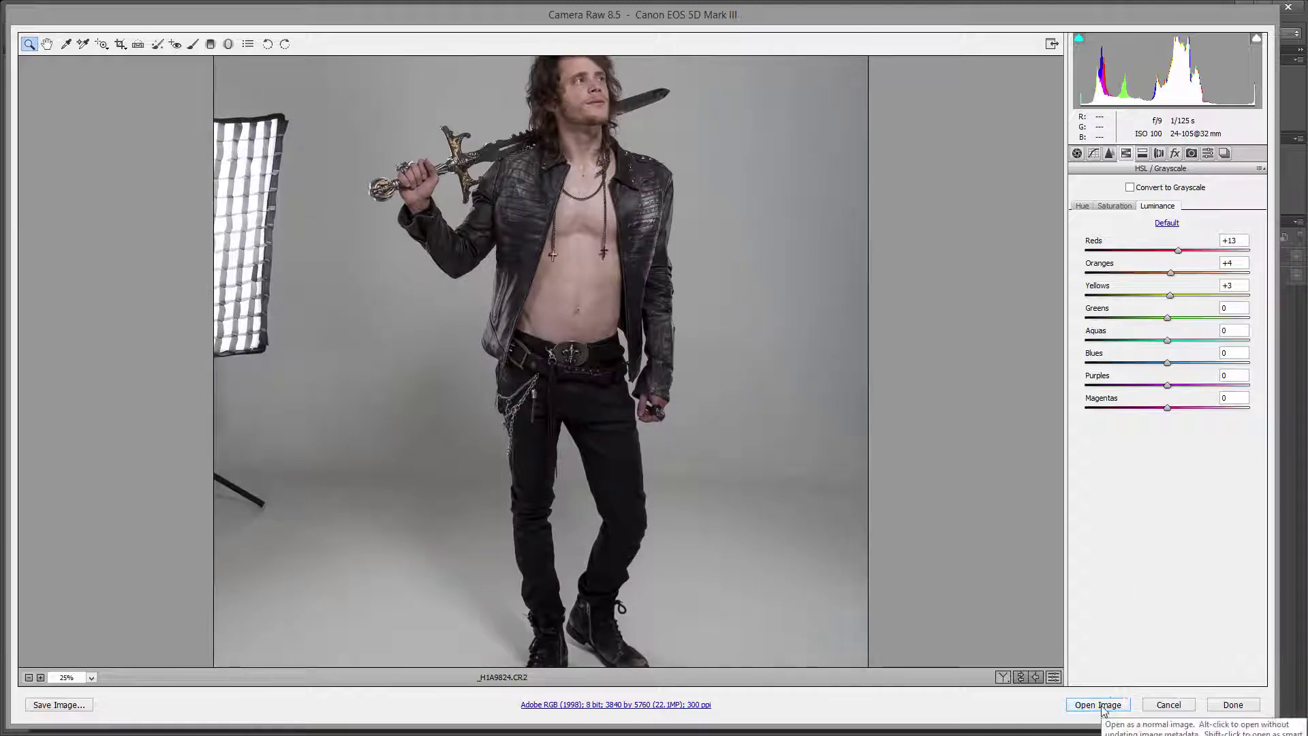
- Keep the workflow depth at 8 Bits/Channel in Adobe RGB (1998) and open the developed photo as a normal image
click(601, 708)
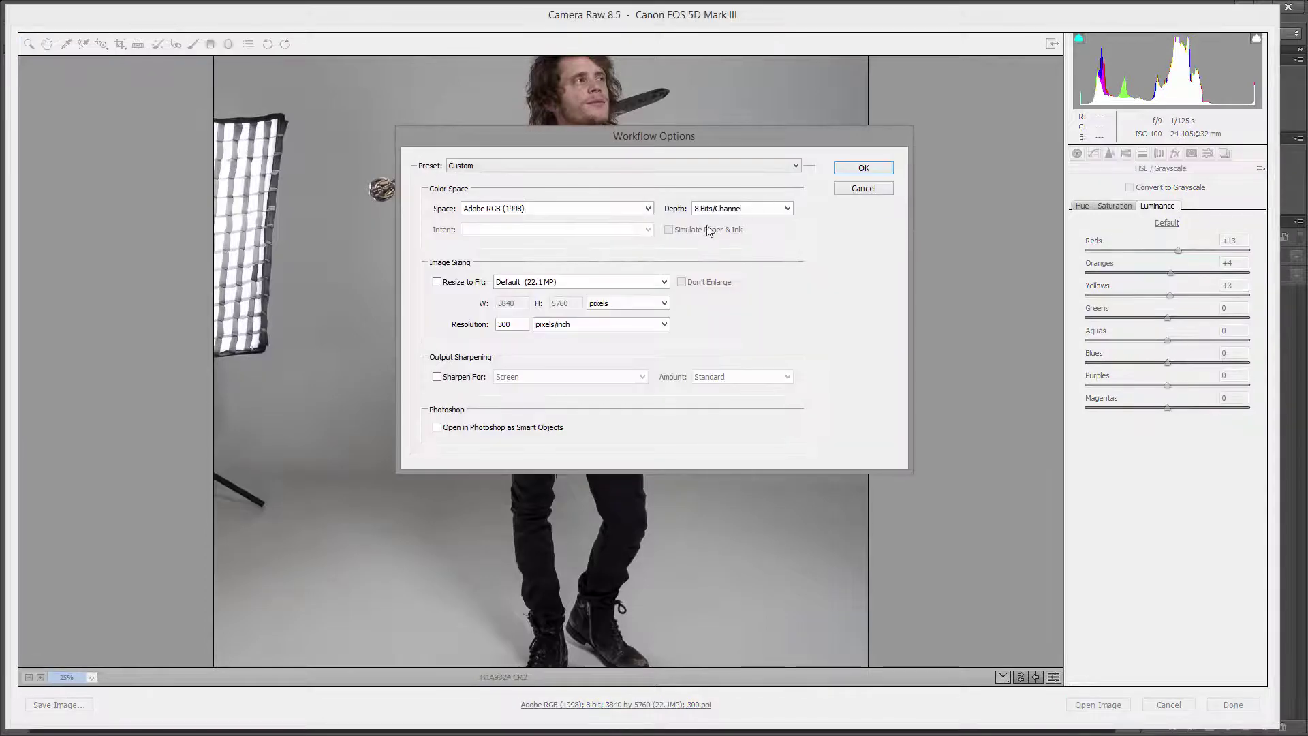
click(767, 210)
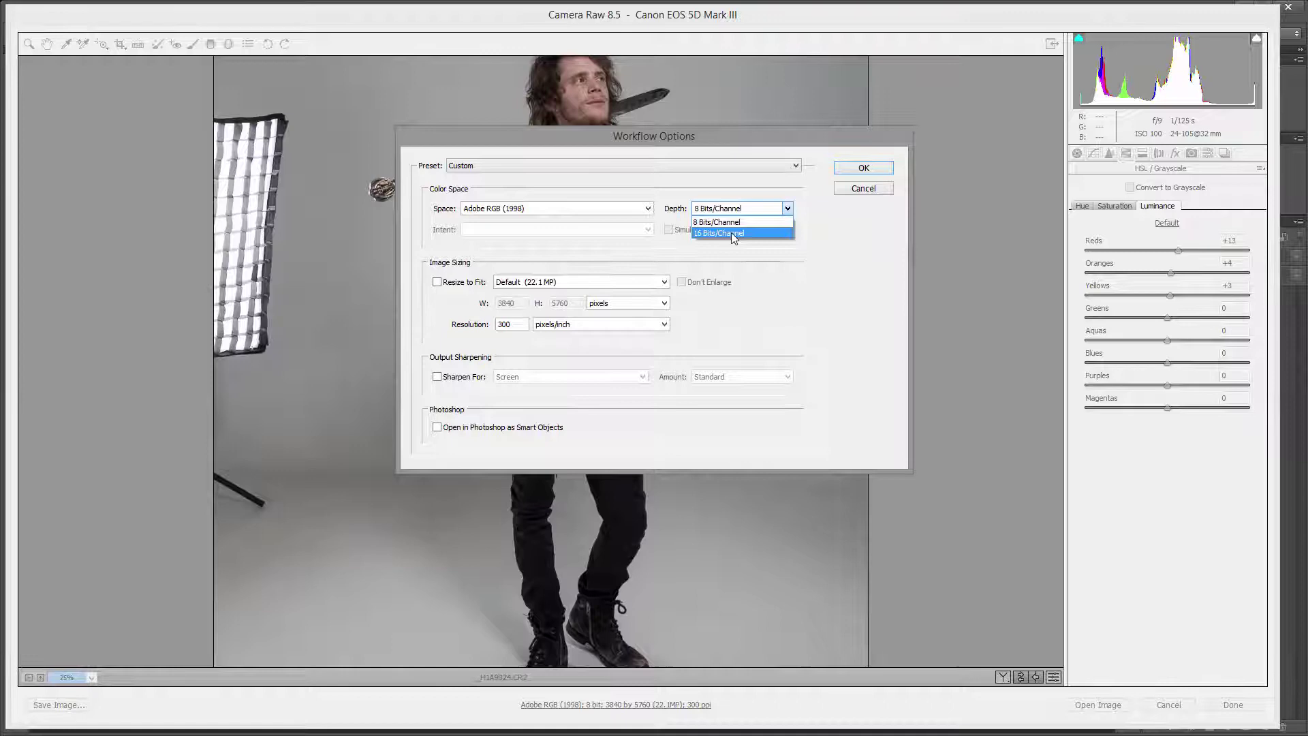
click(736, 223)
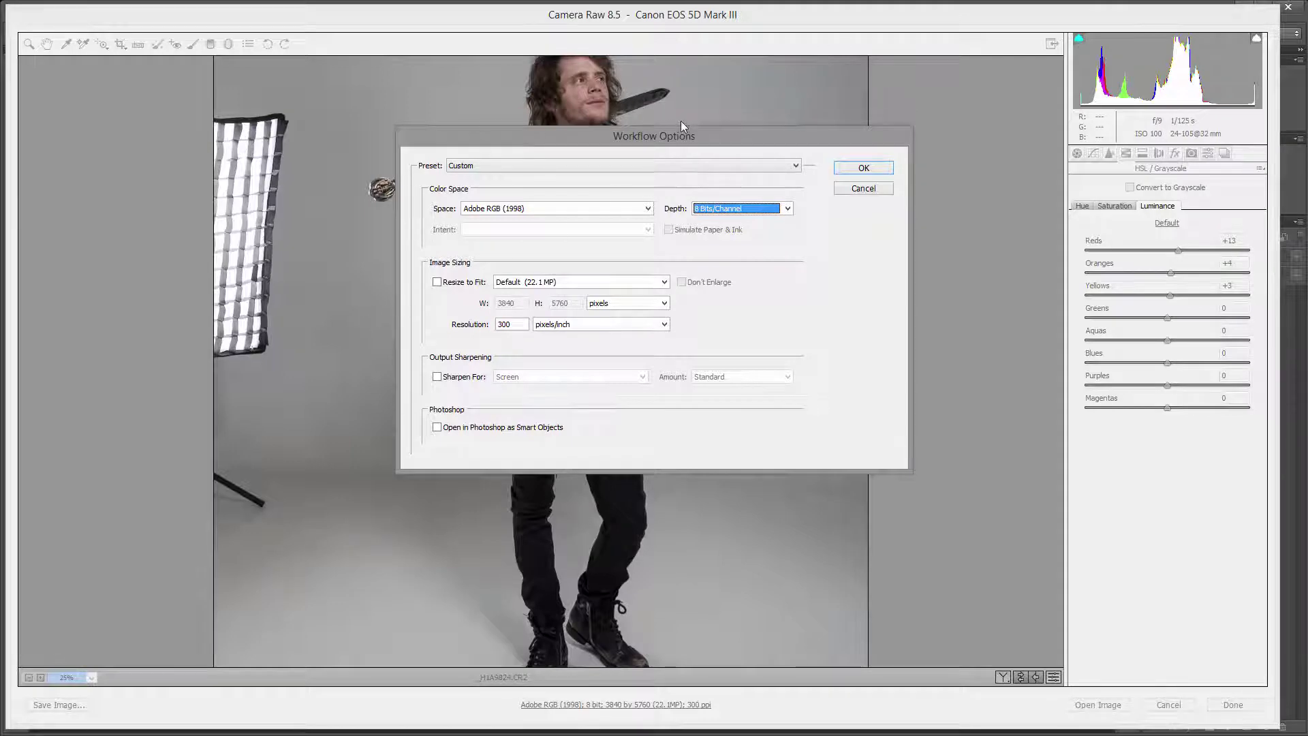
click(884, 171)
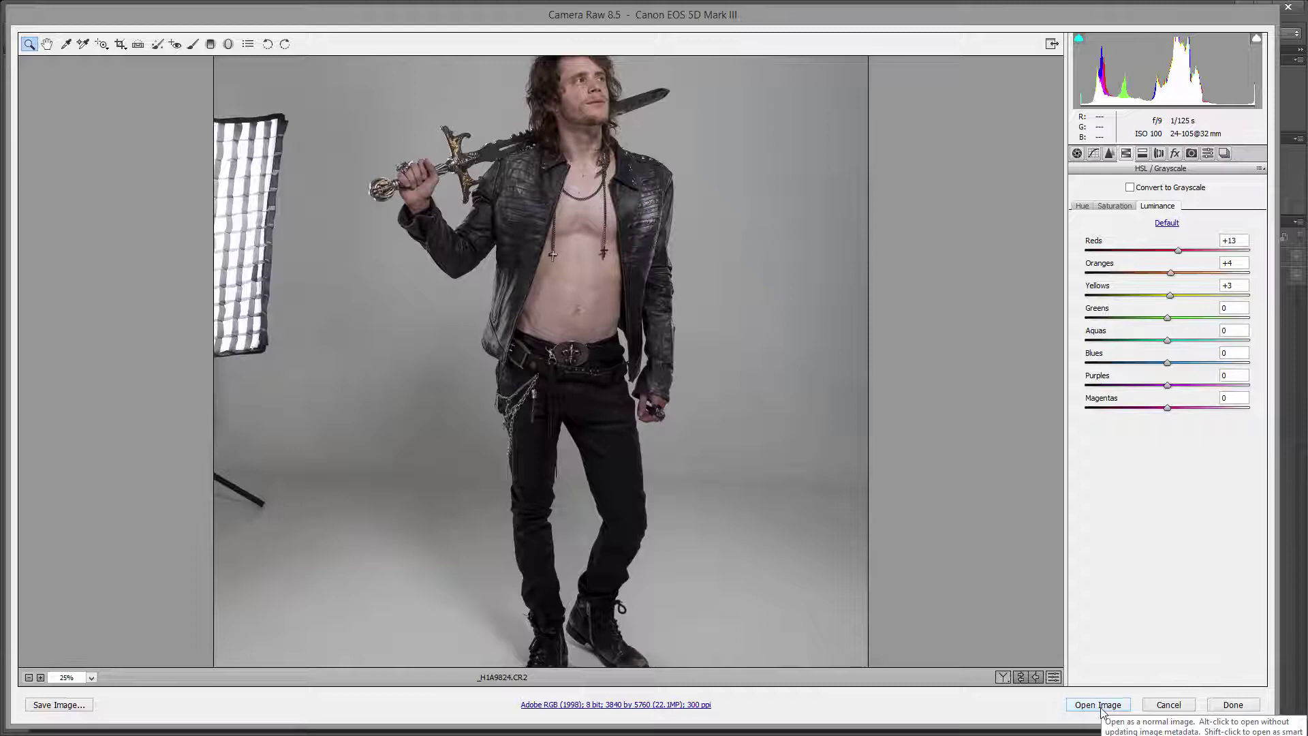
key(shift)
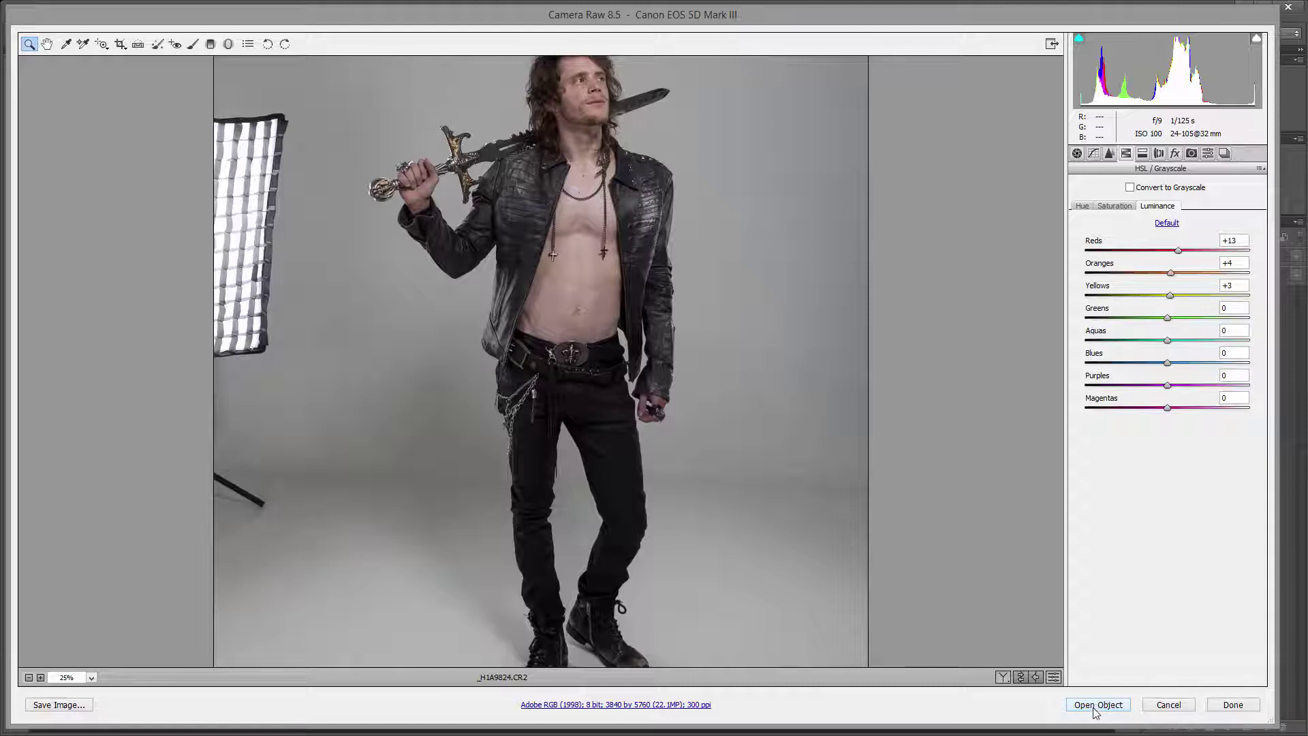
shift+click(1098, 706)
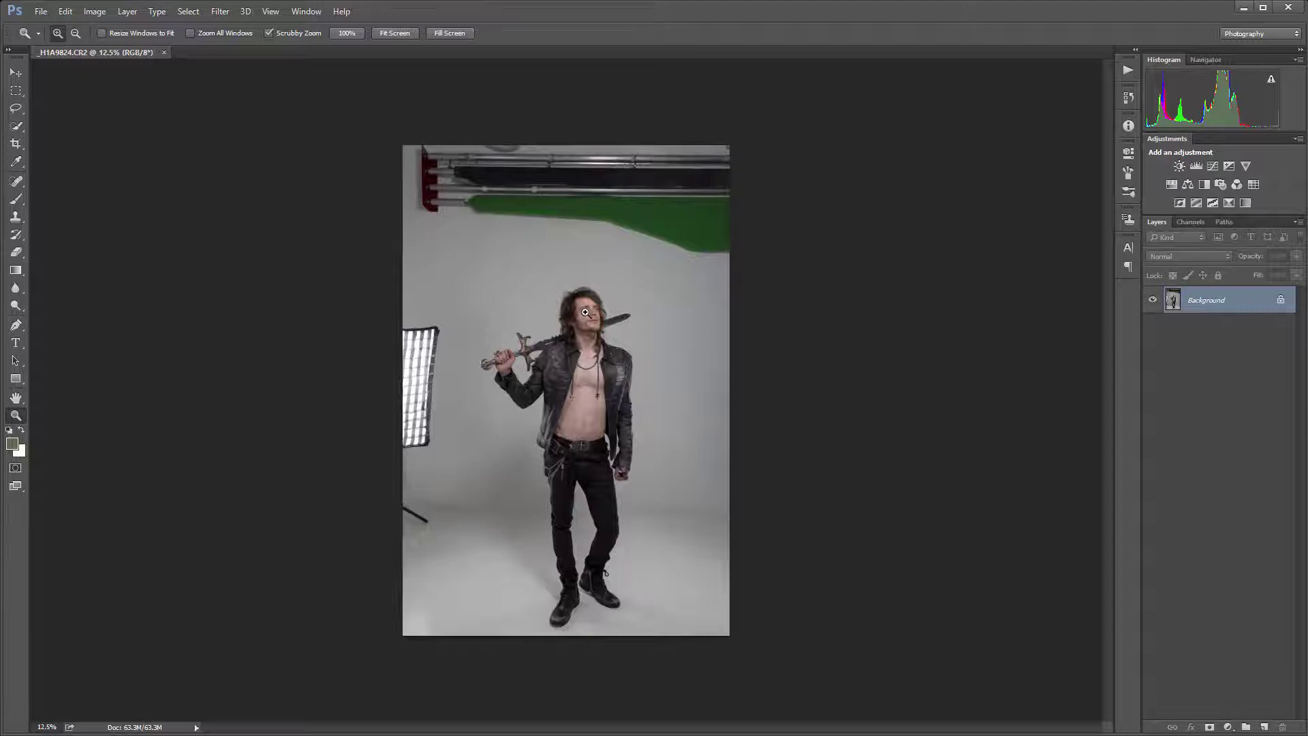
- Duplicate the Background layer of the opened photo
scroll(585, 330, up, 1)
scroll(584, 329, up, 19)
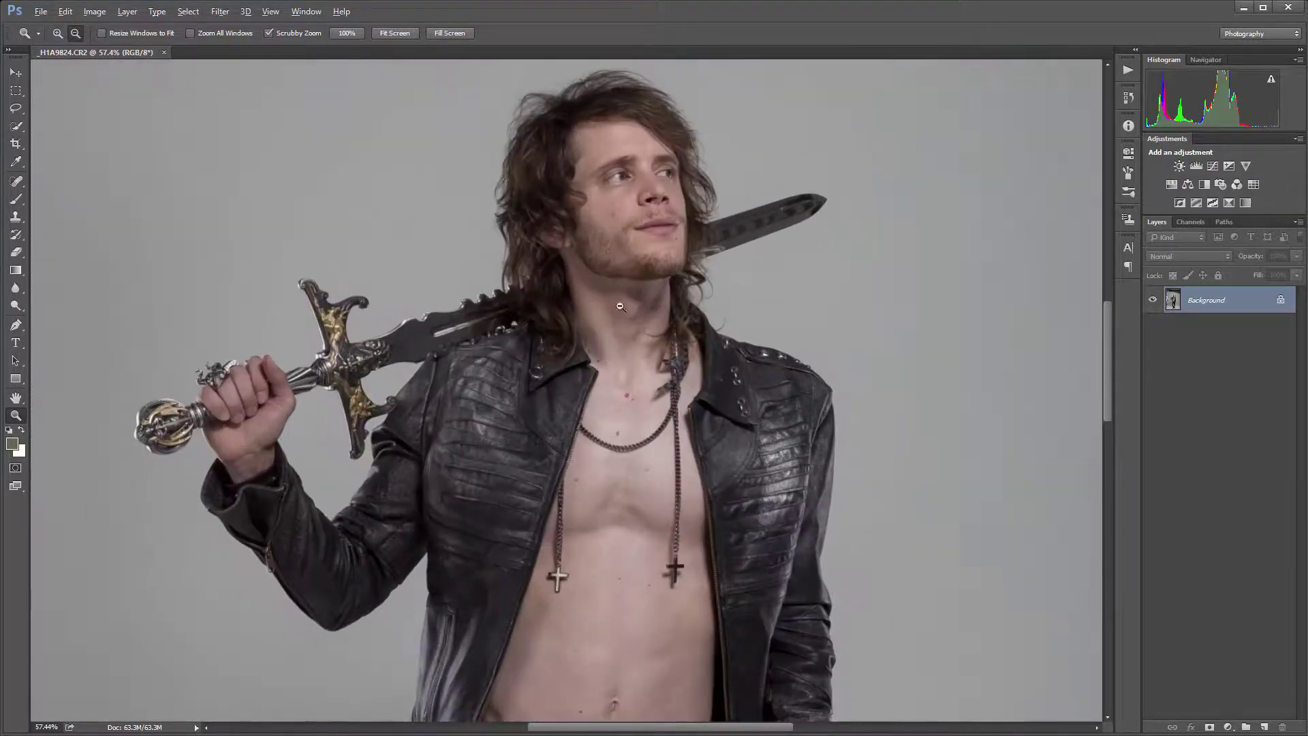
scroll(665, 215, down, 10)
scroll(556, 432, up, 6)
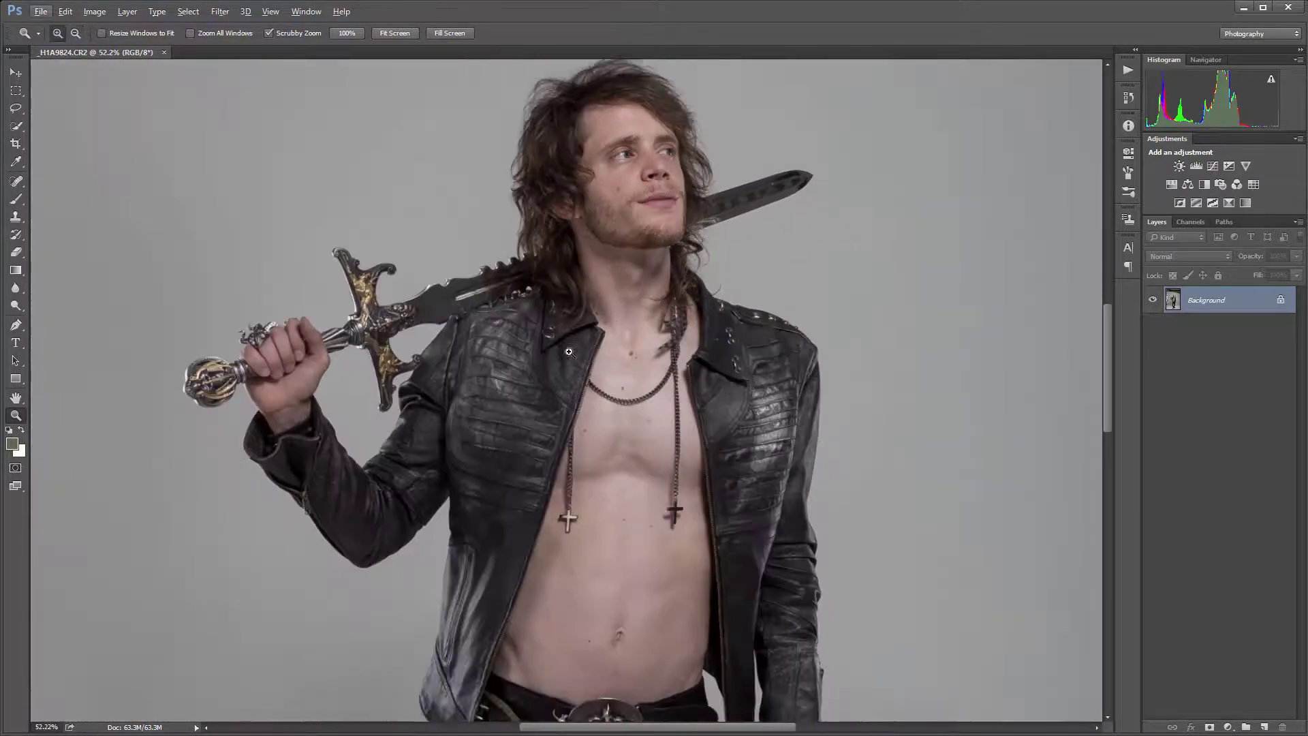
scroll(556, 432, down, 10)
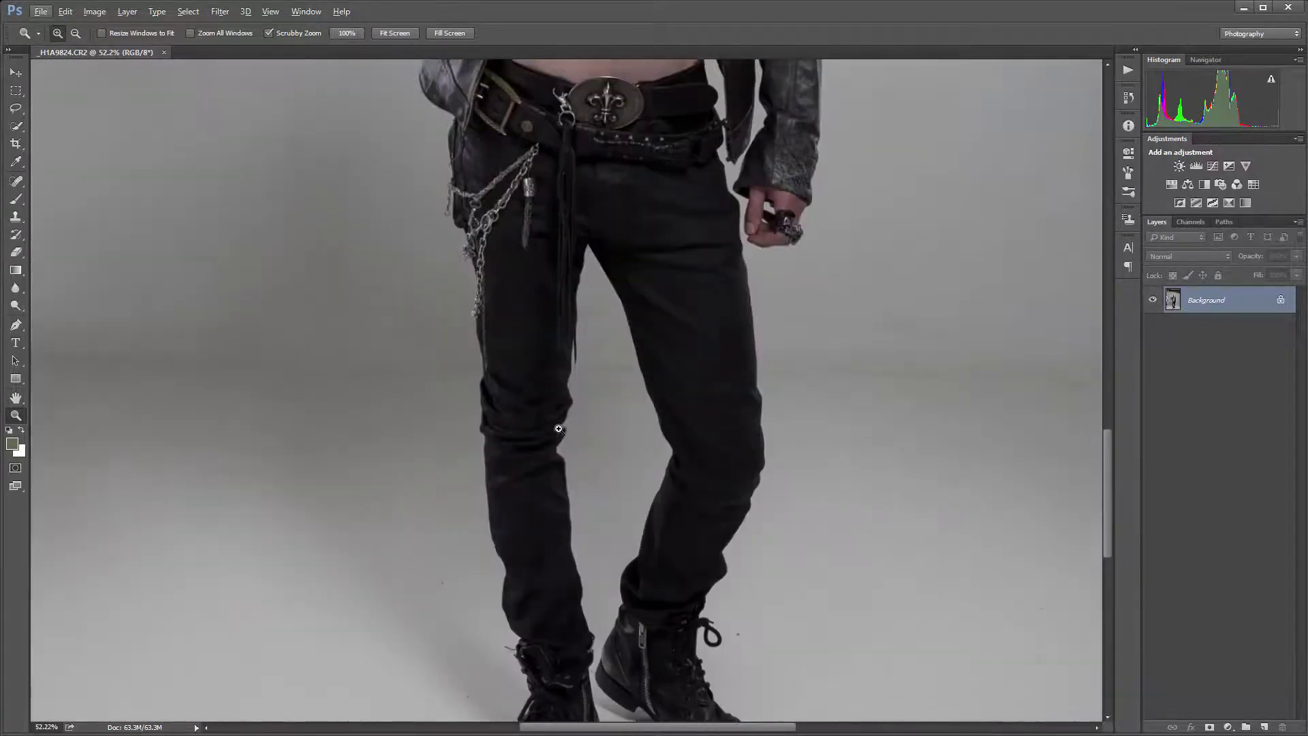
scroll(558, 429, up, 5)
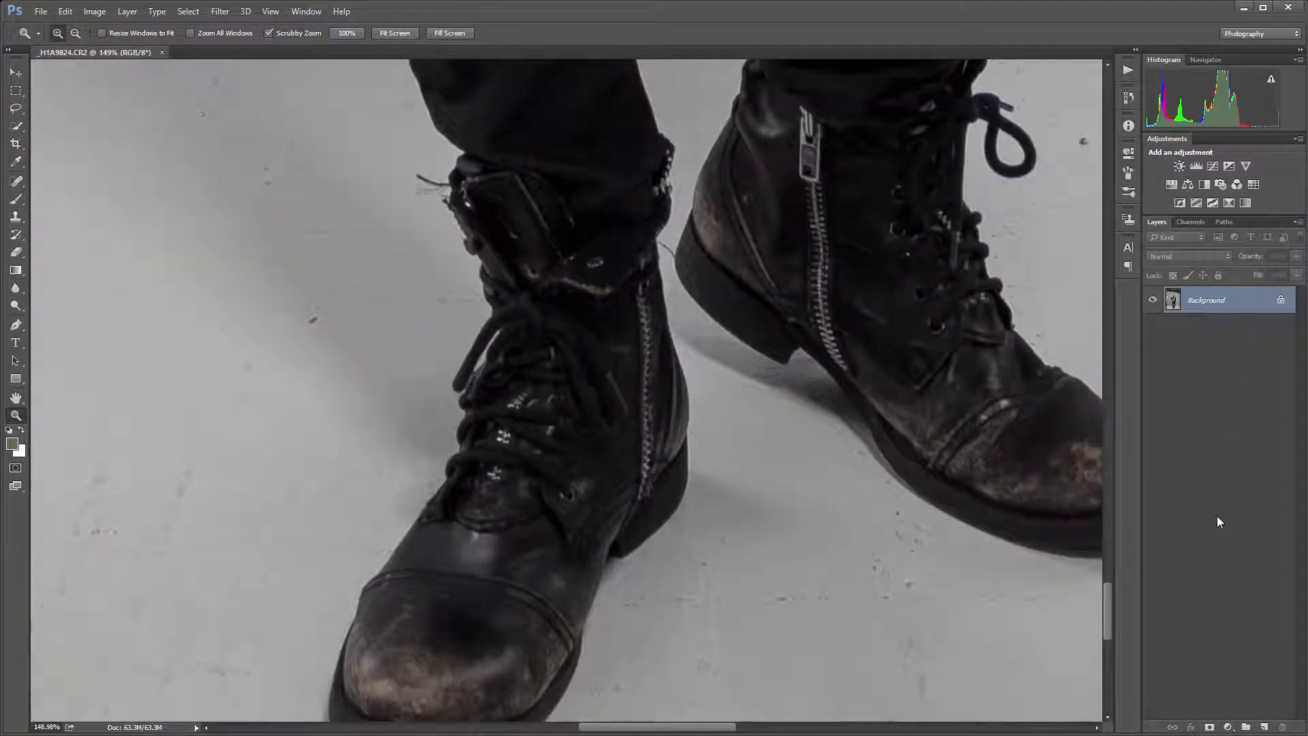
key(ctrl+j)
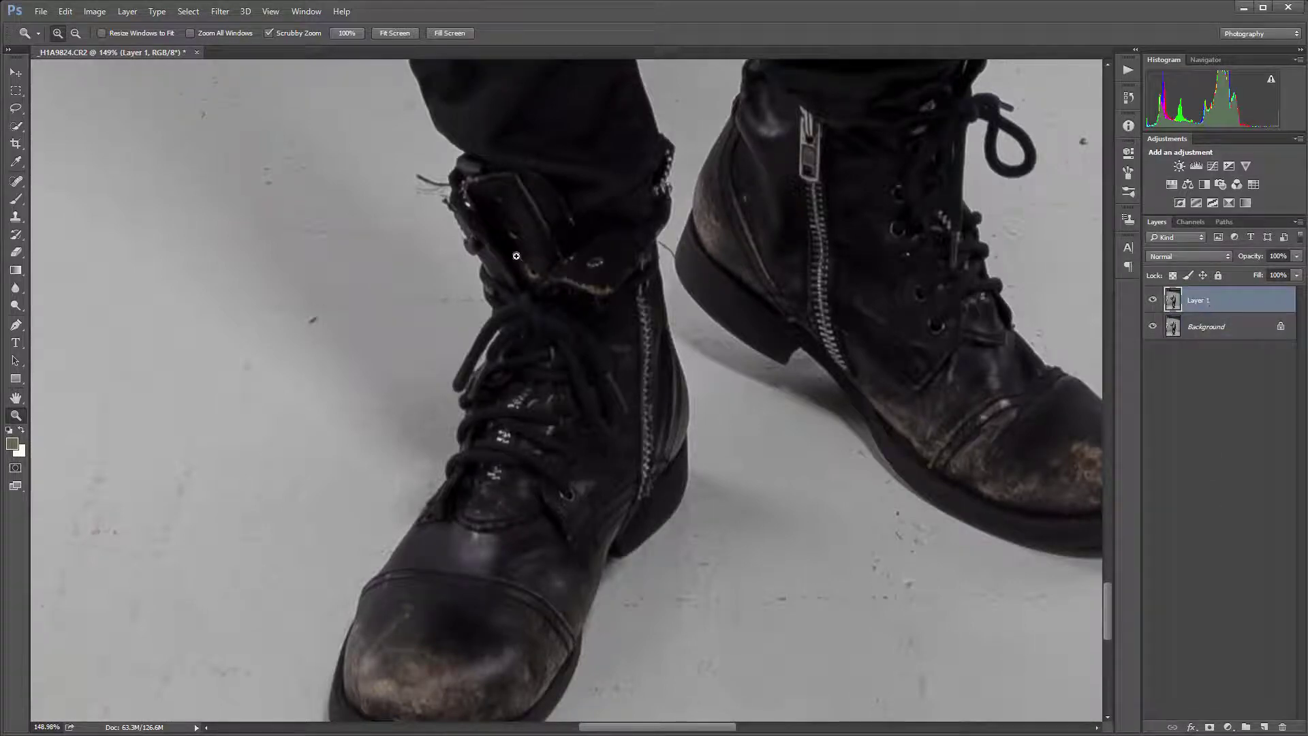
- Start a Pen tool path along the outer edge of the trouser leg nearer the softbox, following the fold above the boot
click(17, 325)
scroll(455, 164, up, 3)
scroll(455, 164, up, 2)
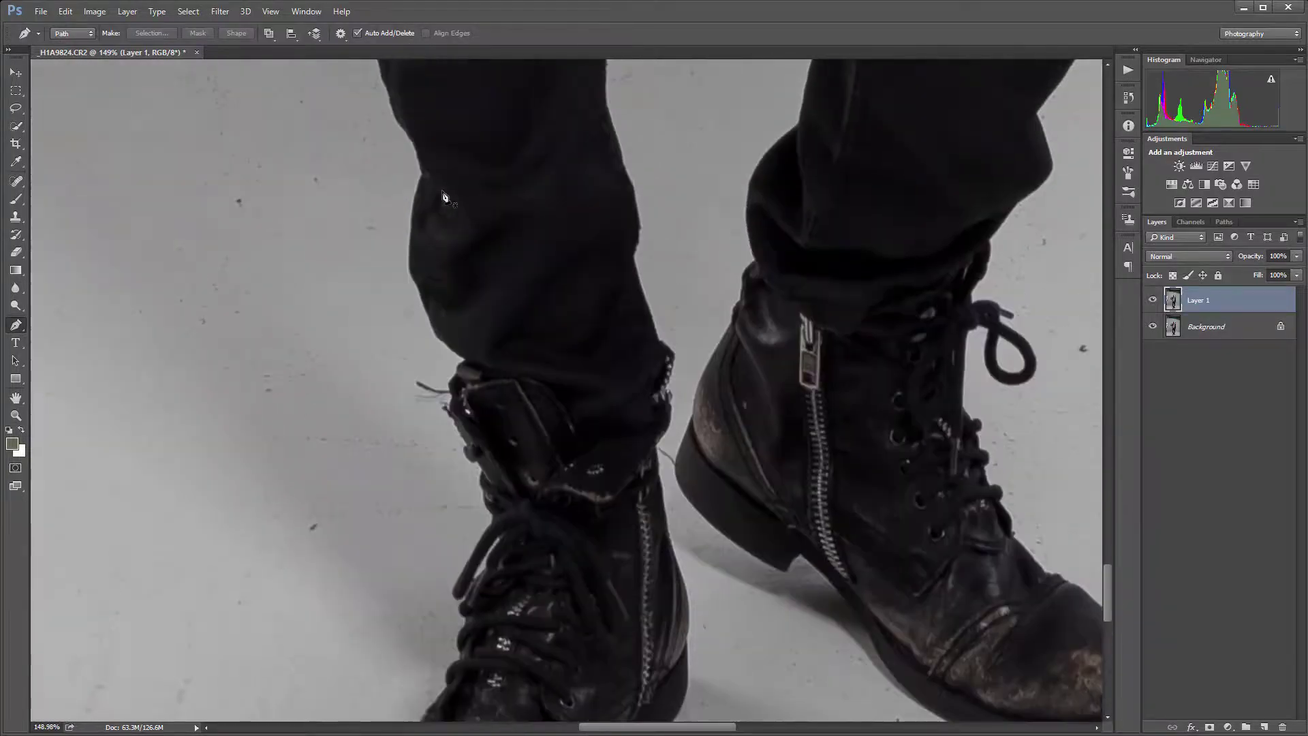
scroll(439, 184, up, 6)
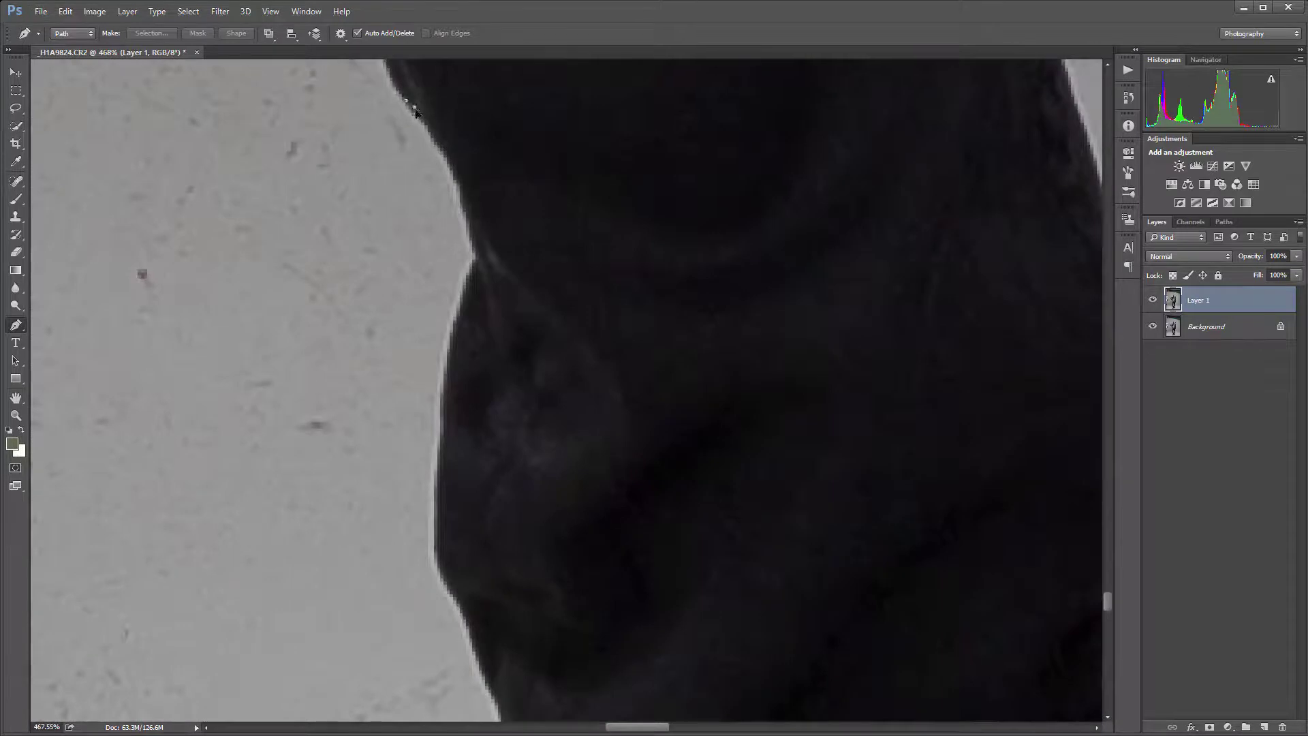
drag(415, 109, 447, 158)
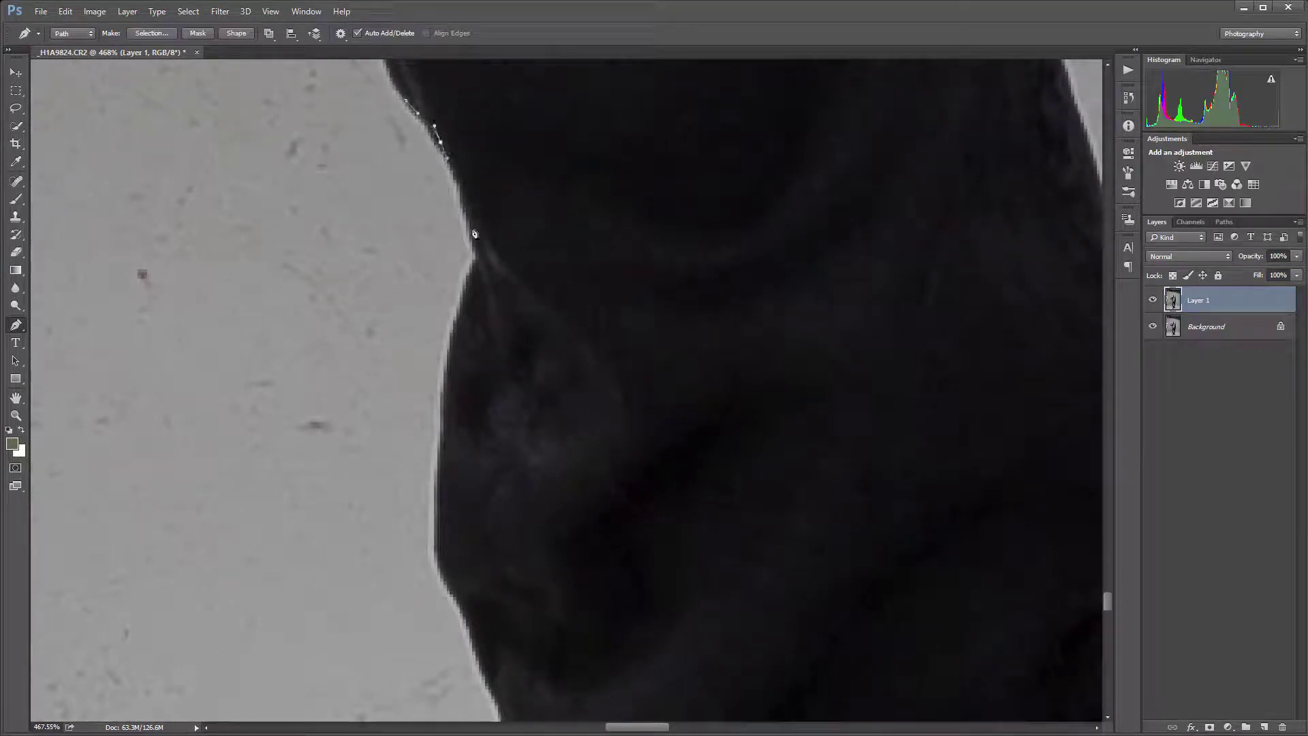
drag(466, 212, 476, 256)
drag(471, 279, 464, 304)
drag(451, 362, 448, 383)
drag(441, 480, 440, 500)
drag(438, 542, 461, 602)
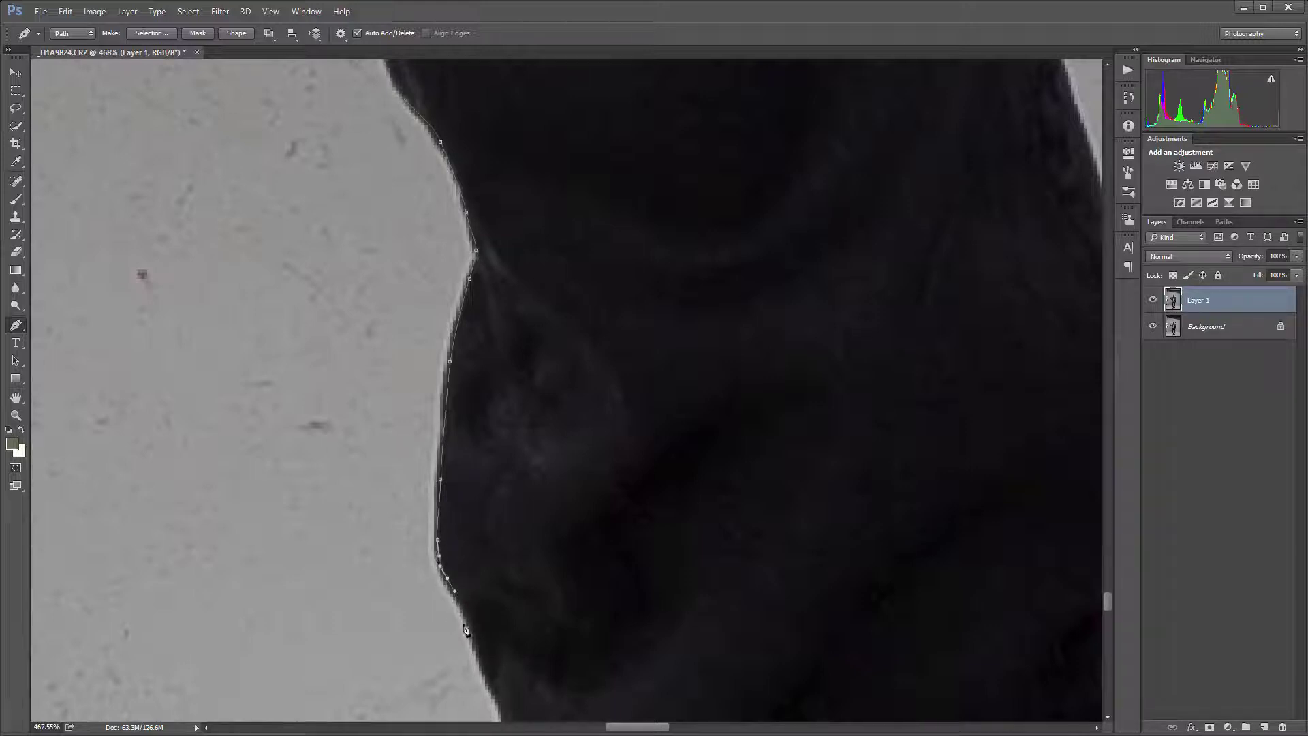
- Continue the path down the trouser hem and along the boot's upper collar, leaving out the loose threads
drag(538, 608, 393, 216)
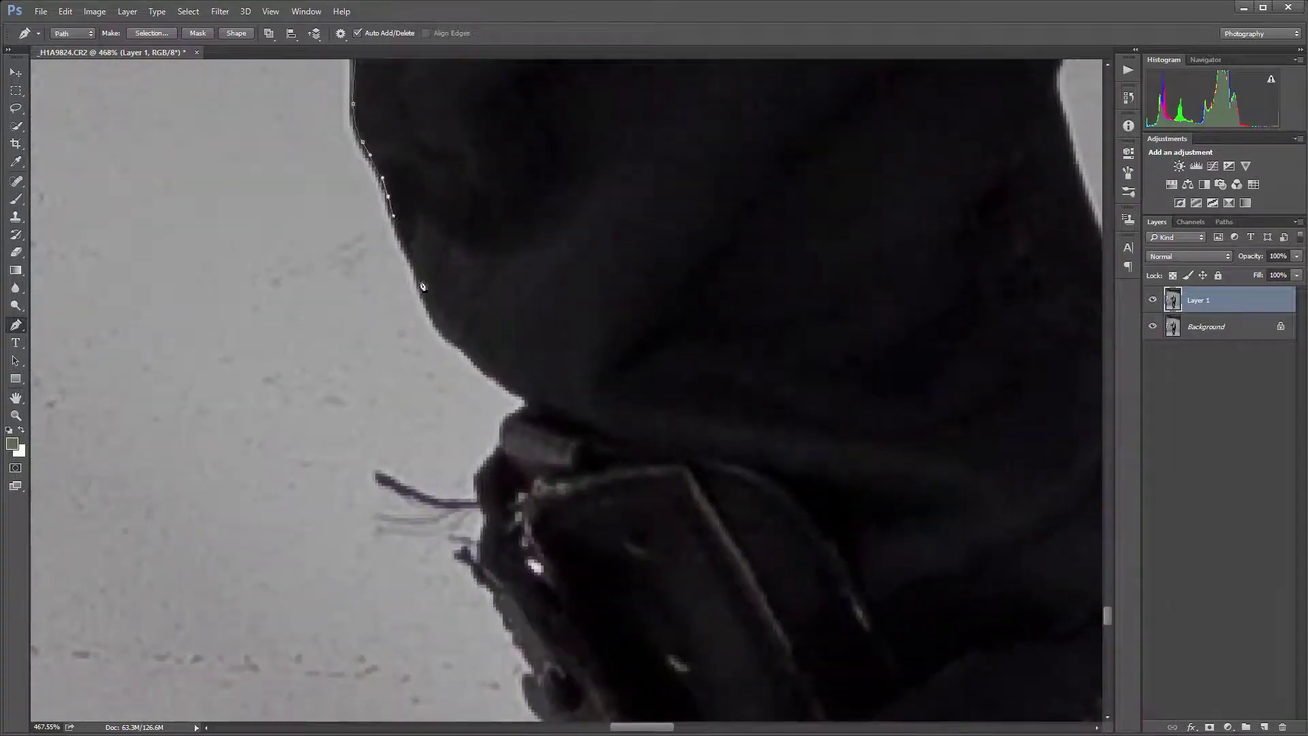
drag(420, 279, 423, 291)
drag(448, 339, 523, 406)
click(506, 426)
drag(486, 466, 508, 621)
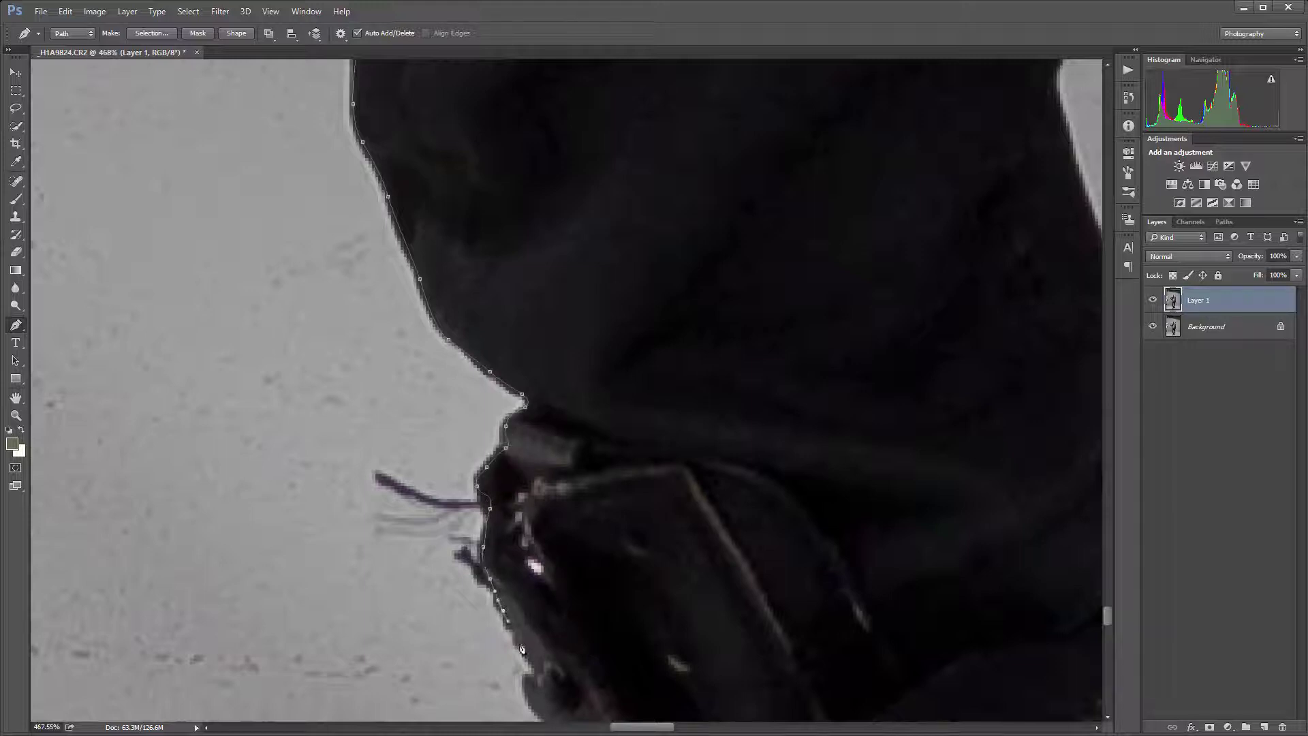
click(522, 645)
click(531, 660)
click(534, 672)
- Trace the path around the round stud on the boot collar and down the outer edge of the hanging lace
drag(531, 705, 384, 227)
click(400, 217)
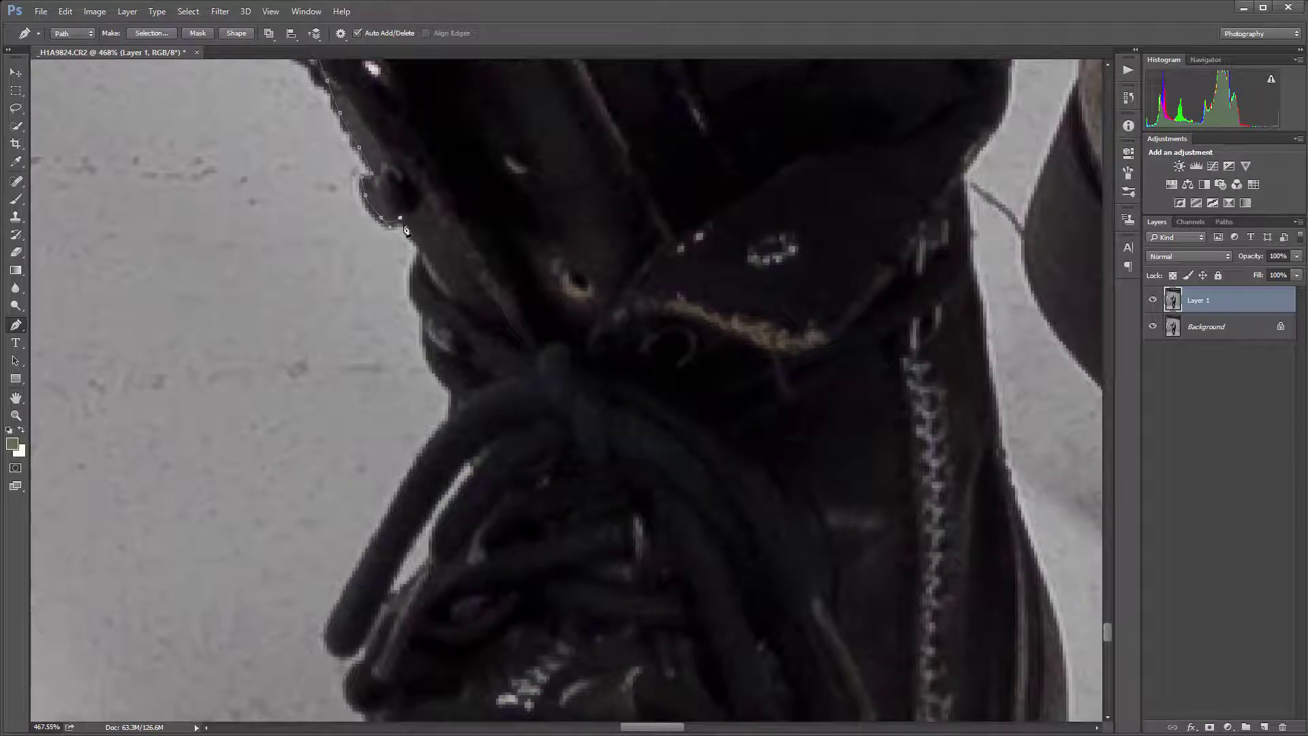
click(410, 233)
drag(413, 285, 416, 297)
drag(432, 358, 421, 448)
drag(385, 521, 375, 549)
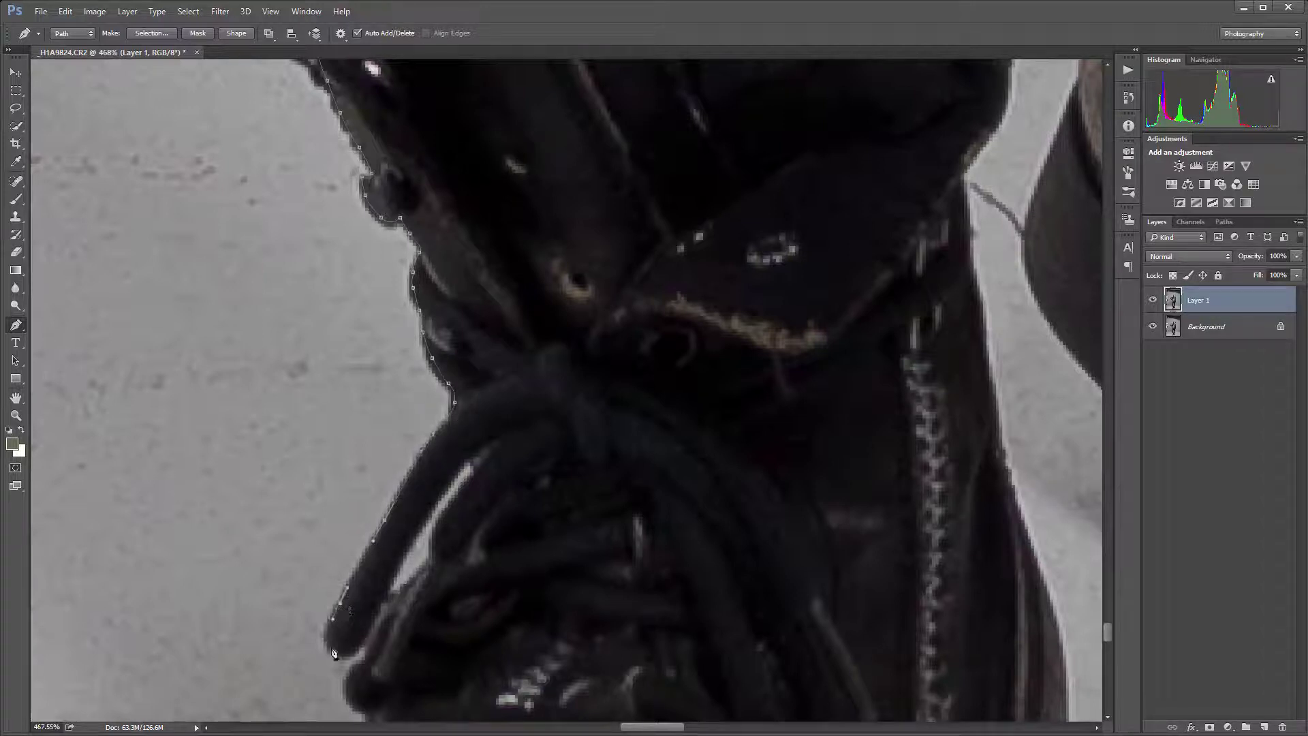
- Trace the path around the tip of the hanging lace and along both sides of the narrow gap behind it
drag(330, 648, 369, 639)
click(372, 620)
click(386, 592)
click(394, 575)
click(401, 558)
click(416, 529)
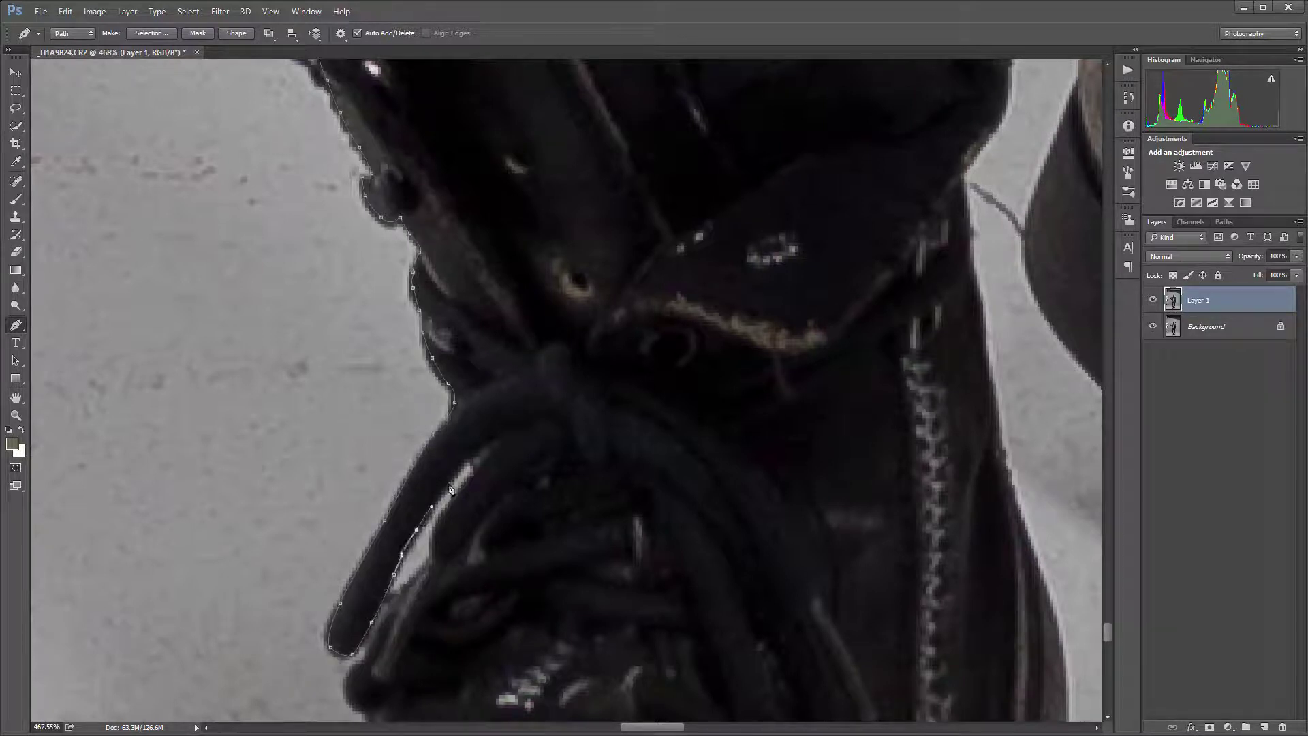
click(451, 475)
click(467, 456)
click(444, 509)
click(432, 547)
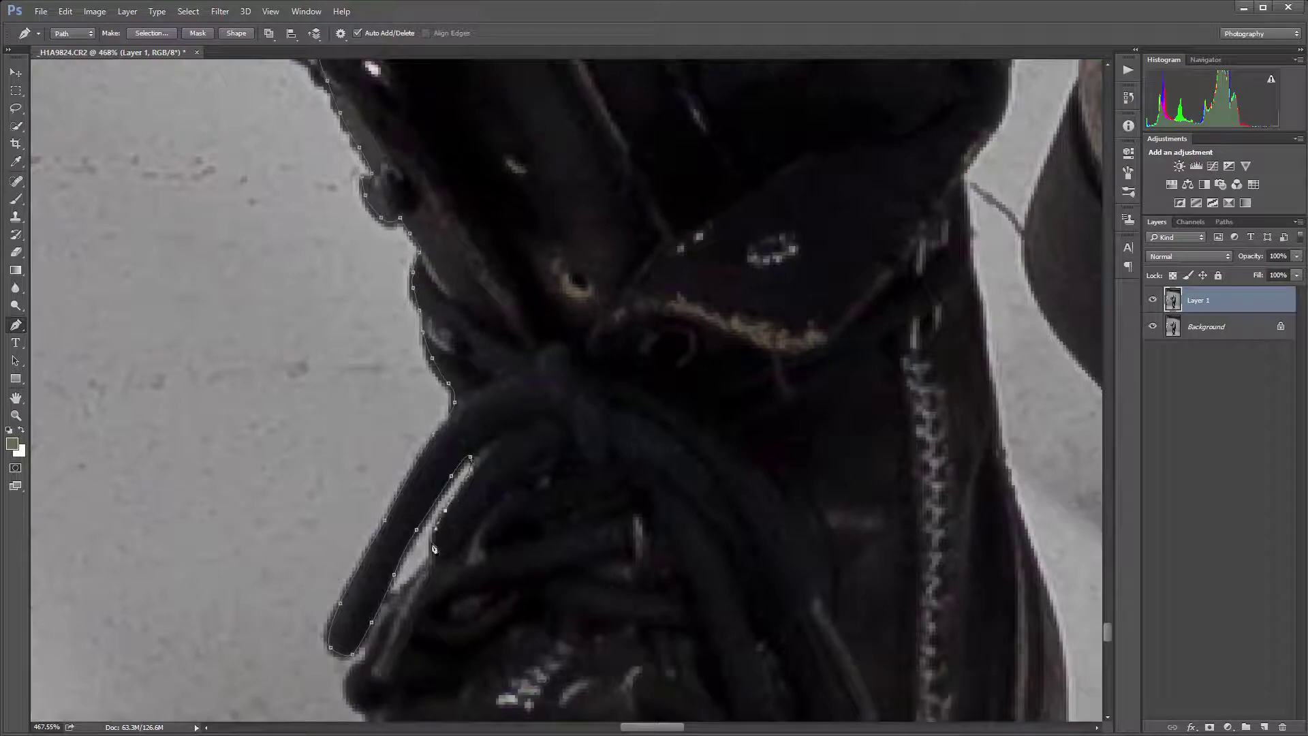
click(390, 586)
click(378, 610)
drag(369, 637, 350, 675)
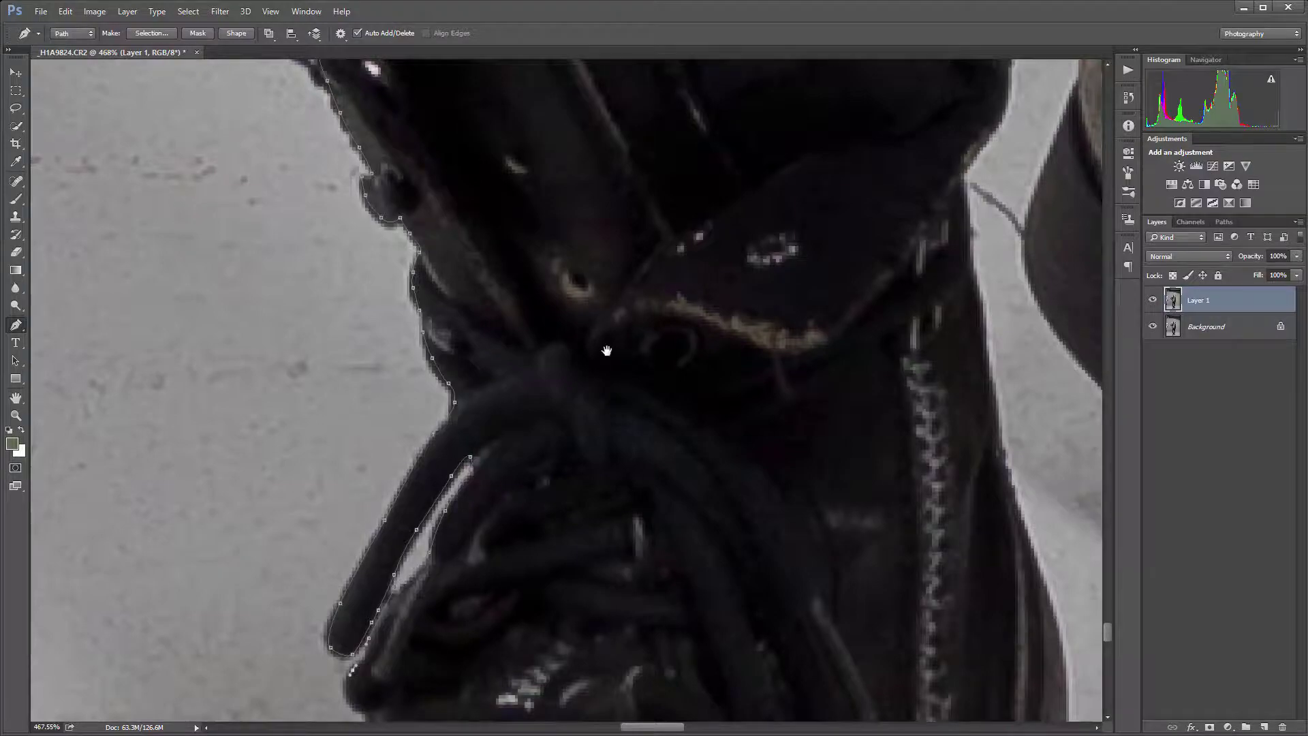
- Examine the edges of the legs and the hanging straps further up the figure that the outline has to follow
drag(607, 350, 545, 613)
drag(681, 216, 545, 613)
drag(750, 102, 742, 715)
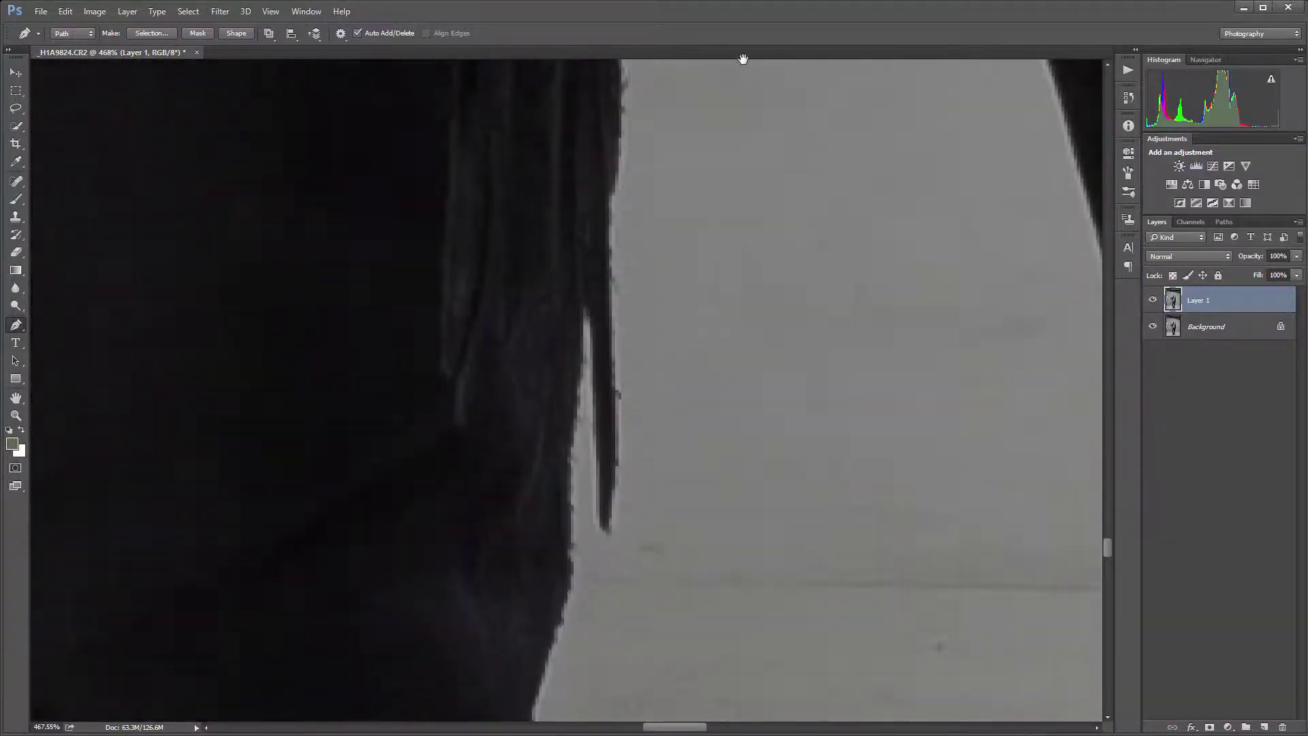
drag(743, 60, 714, 624)
drag(716, 103, 620, 426)
alt+scroll(595, 237, down, 5)
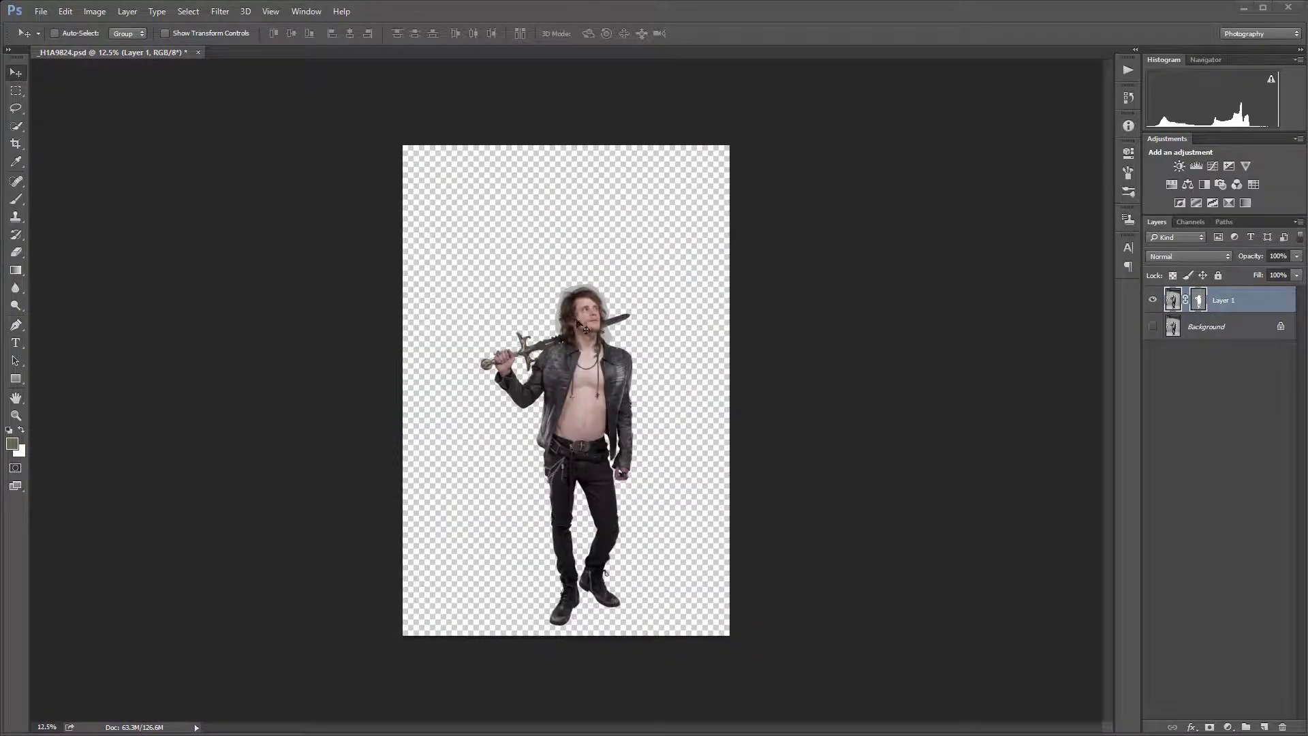
- Select the vector mask's path around the head and sword on Layer 1 and check the path commands for creating a vector mask
scroll(581, 325, up, 10)
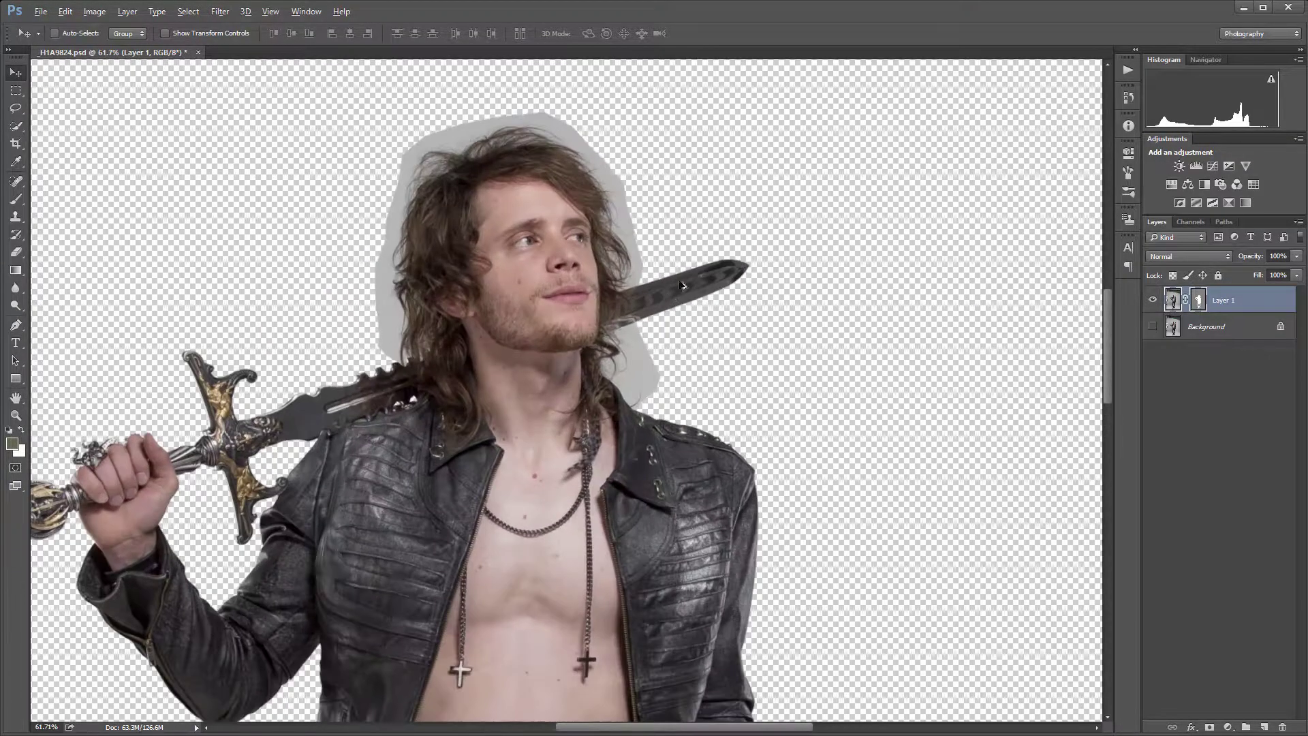
scroll(656, 305, up, 3)
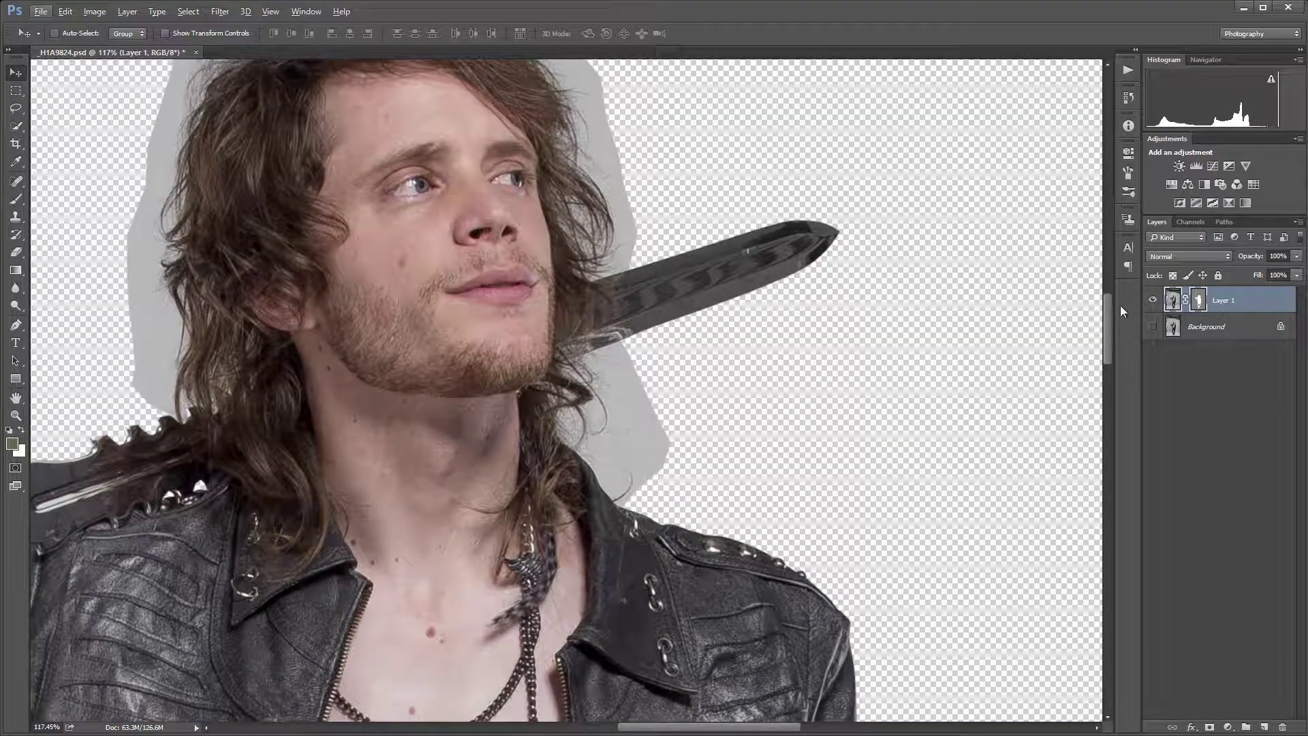
click(14, 363)
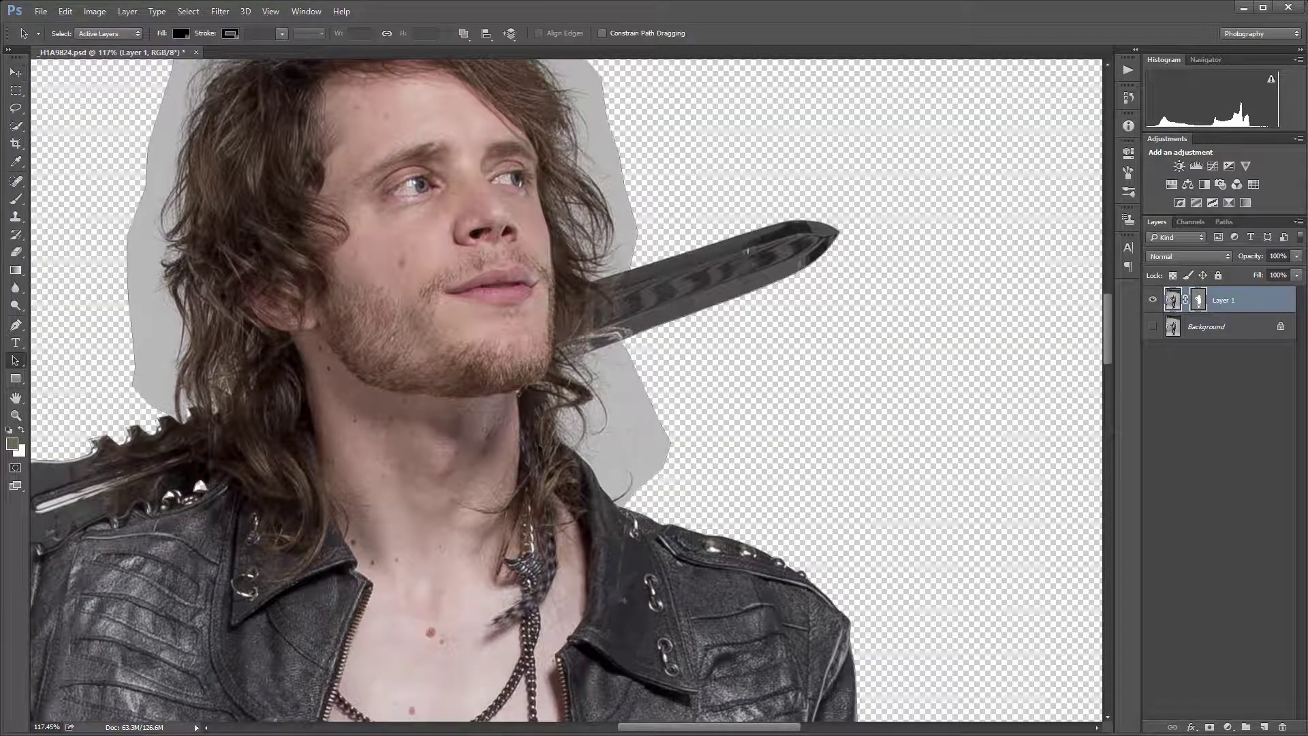
click(667, 452)
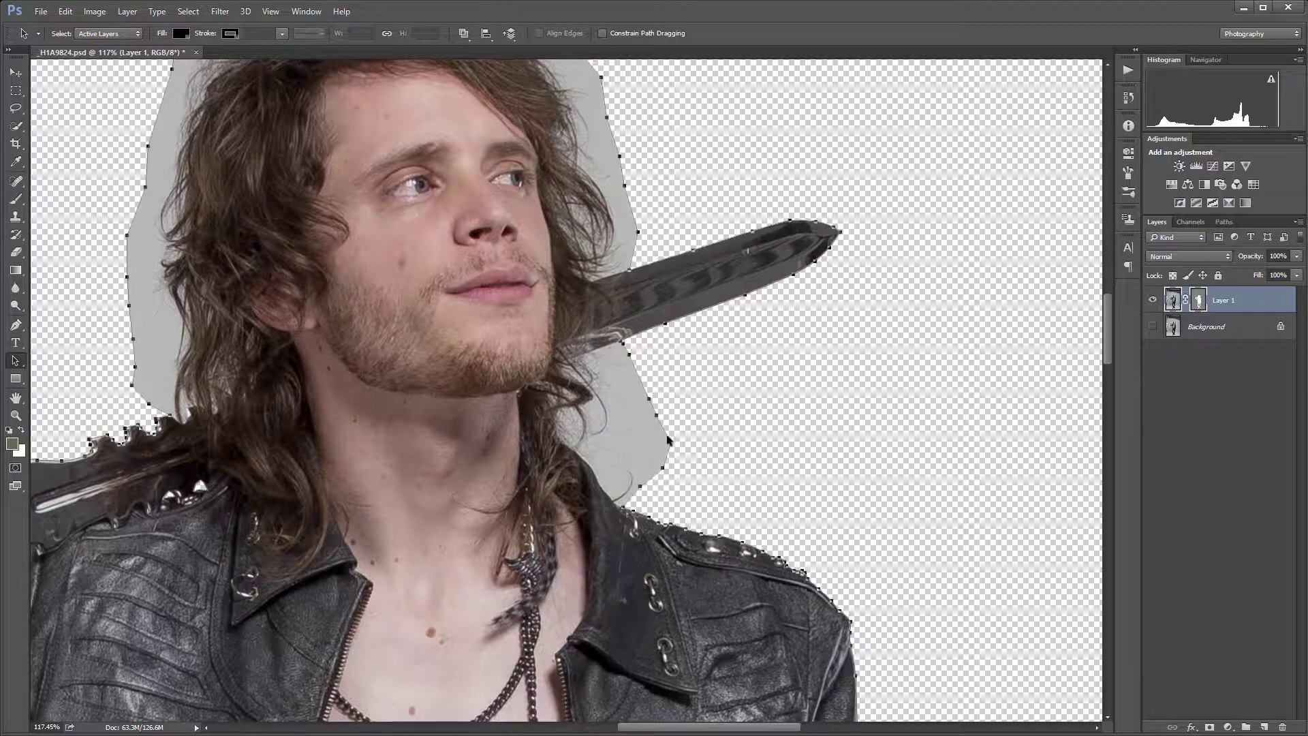
right_click(669, 442)
click(748, 465)
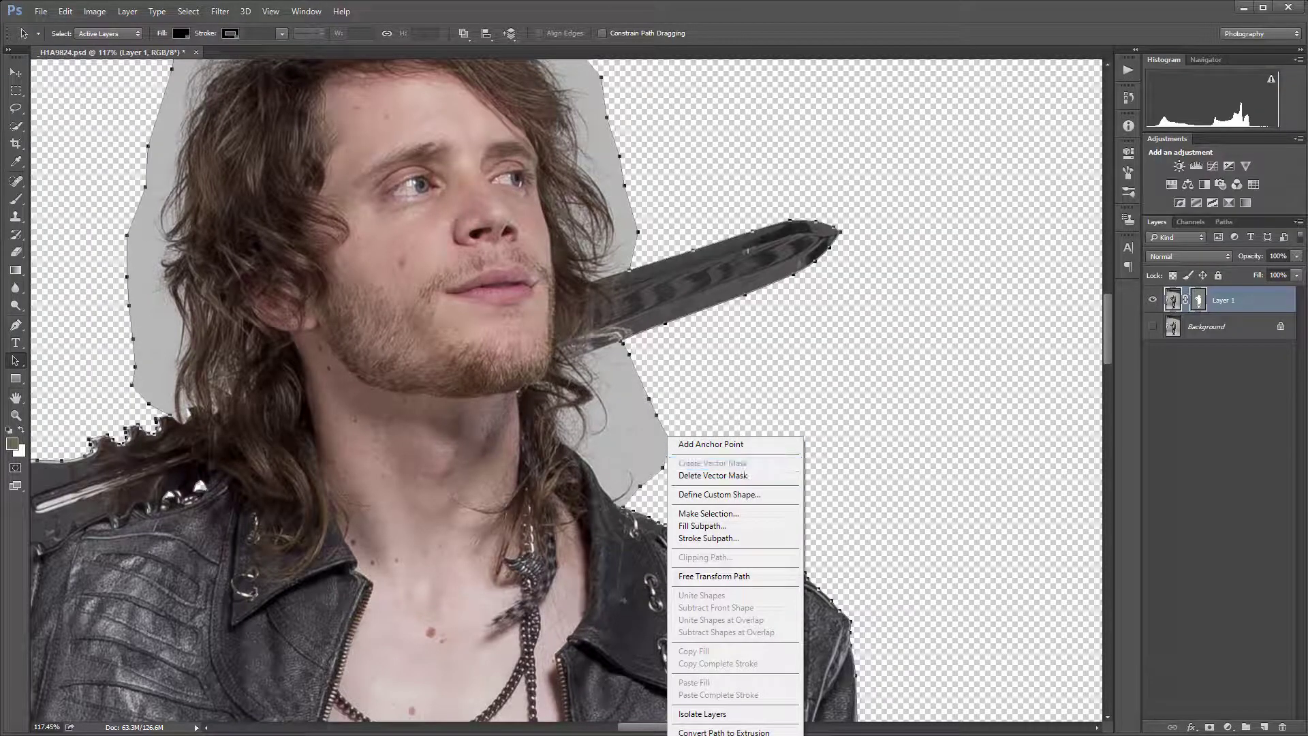
scroll(376, 252, up, 5)
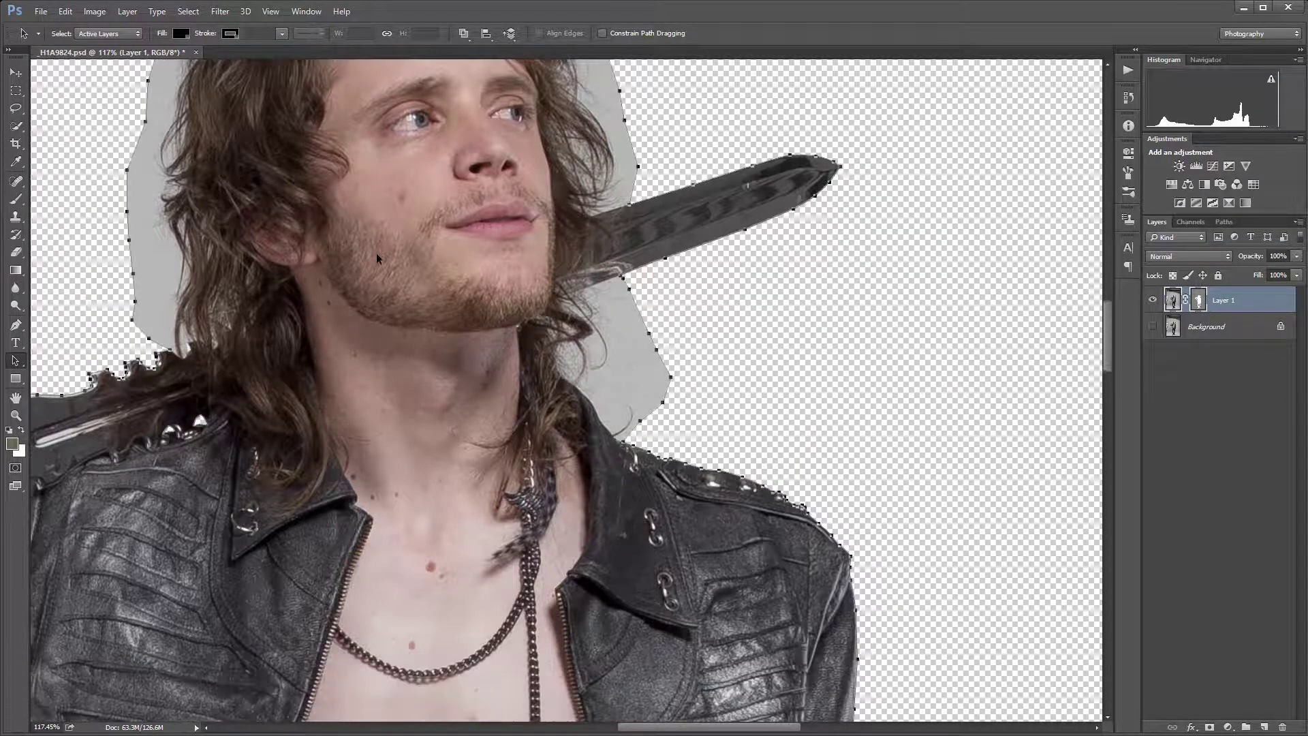
- Examine the loose path around the hair and the outline of the sword blade beside the man's head
scroll(376, 265, down, 4)
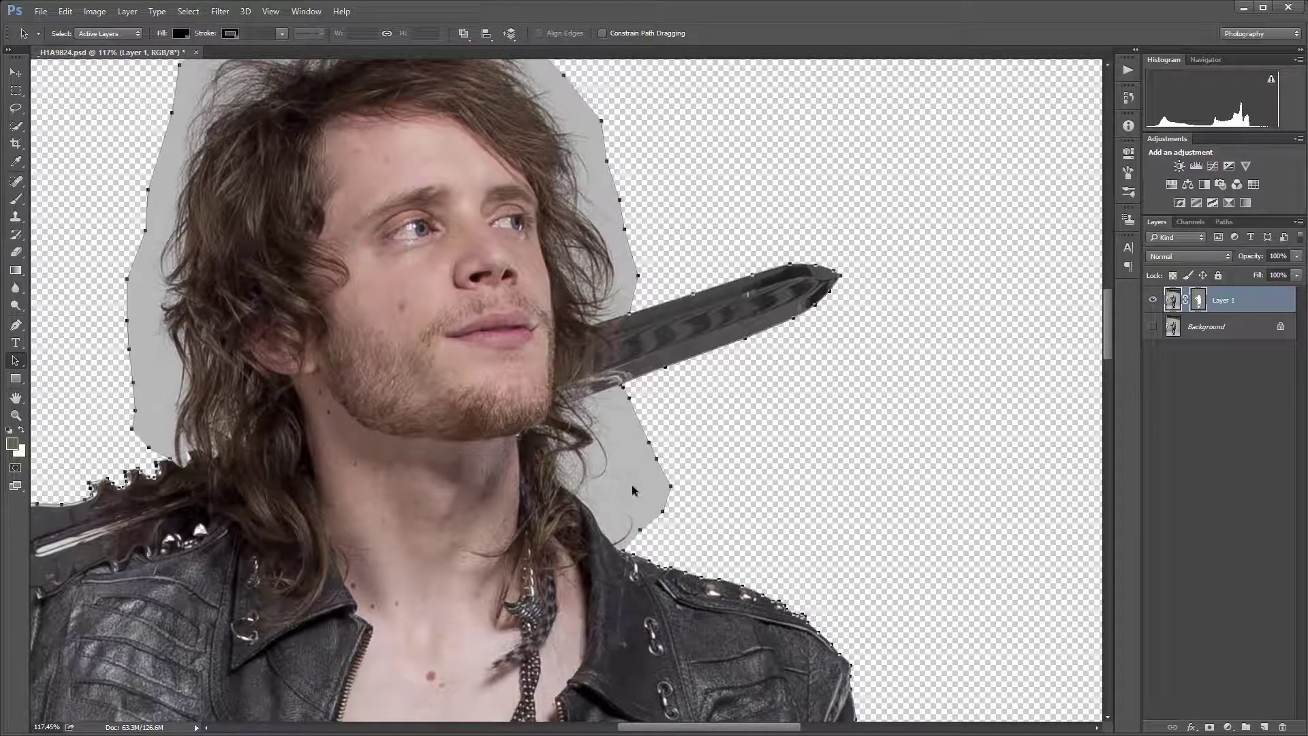
scroll(426, 252, up, 2)
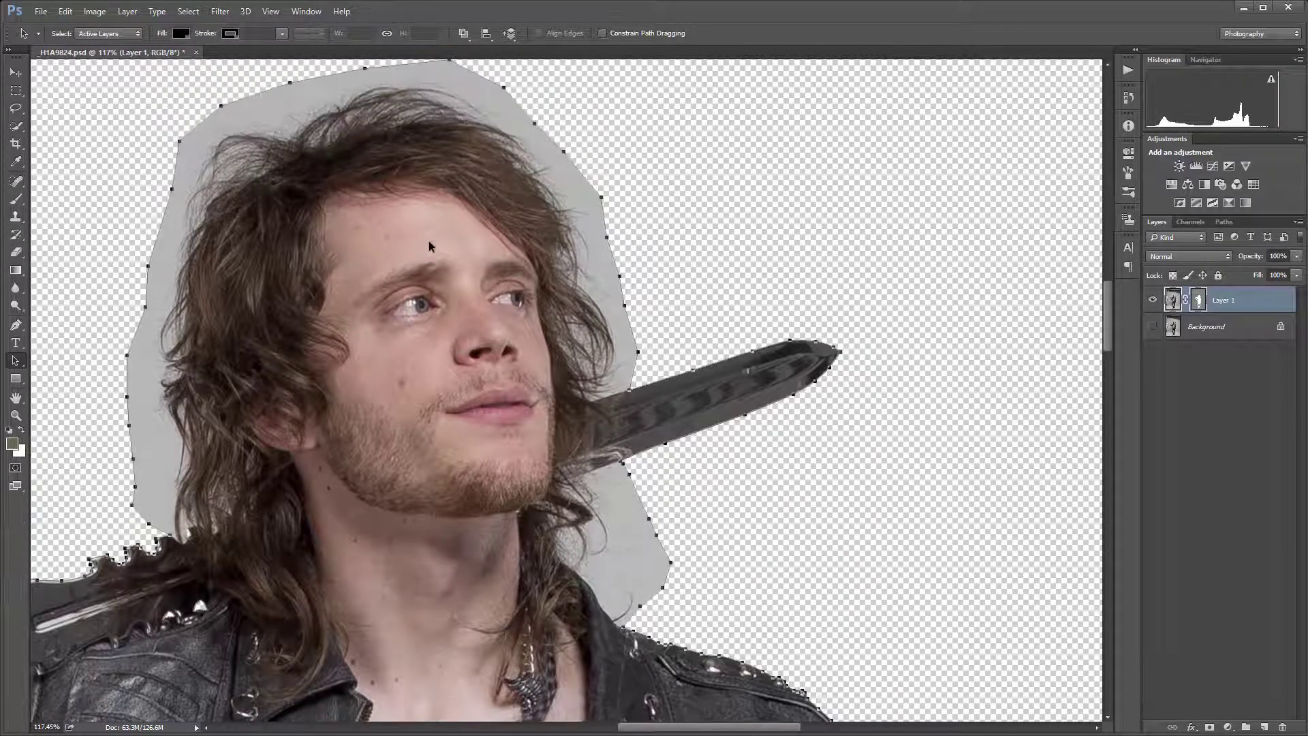
scroll(402, 402, down, 2)
scroll(406, 402, down, 4)
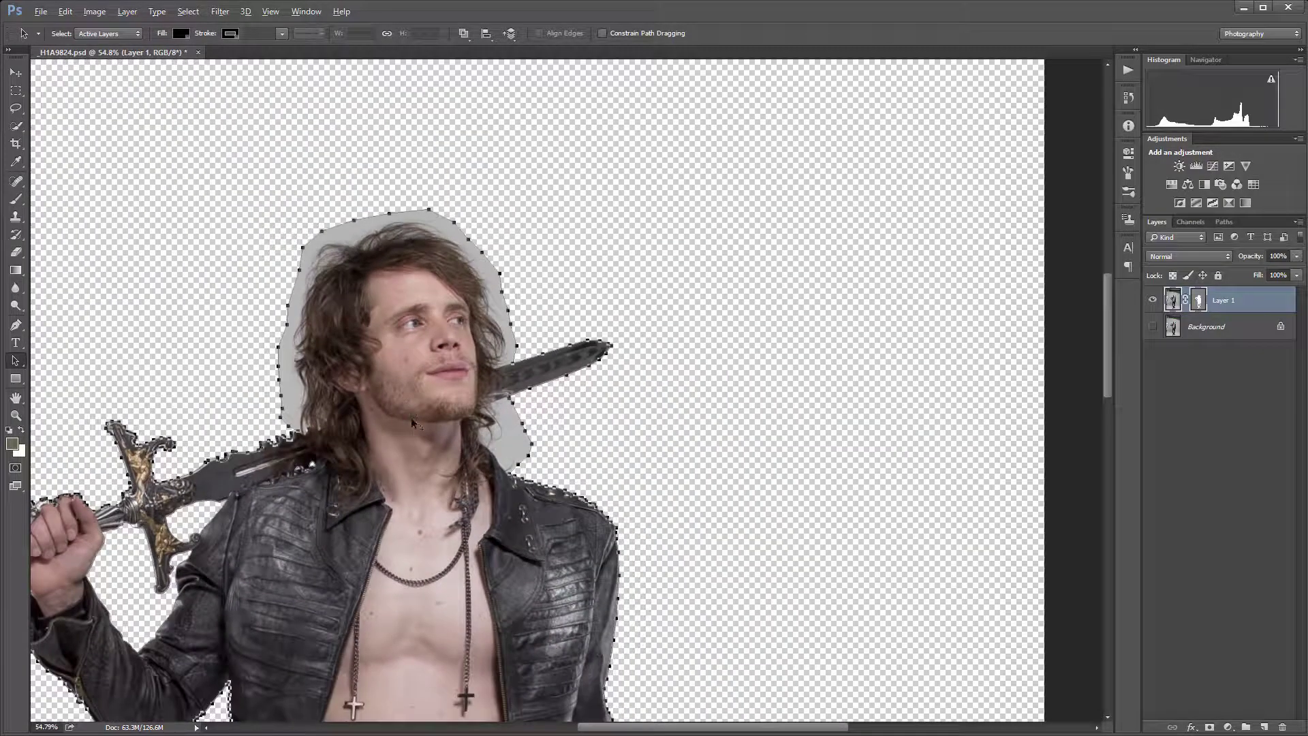
scroll(414, 427, down, 1)
scroll(414, 428, up, 5)
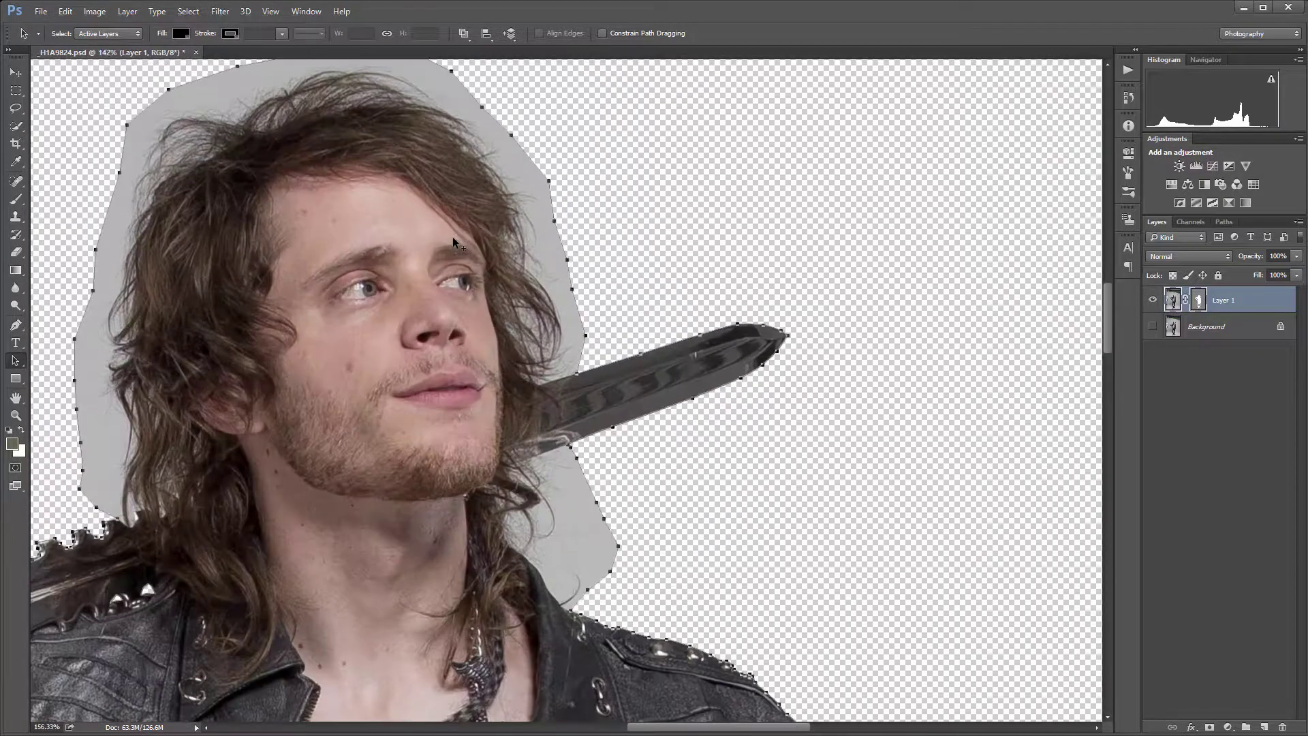
scroll(555, 394, down, 3)
scroll(554, 392, up, 1)
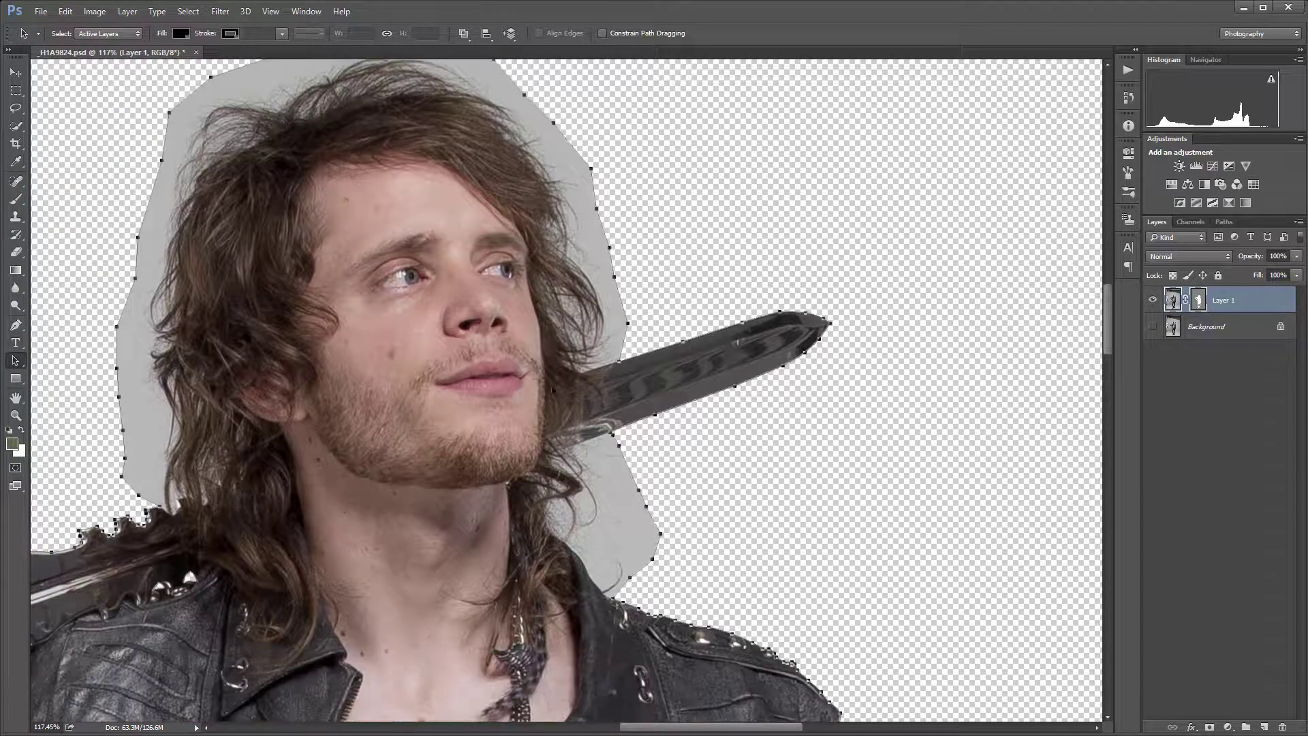
- Start a Color Range selection on Layer 1, sampling the gray backdrop beside the hair with a fuzziness of 57
click(1197, 299)
click(188, 12)
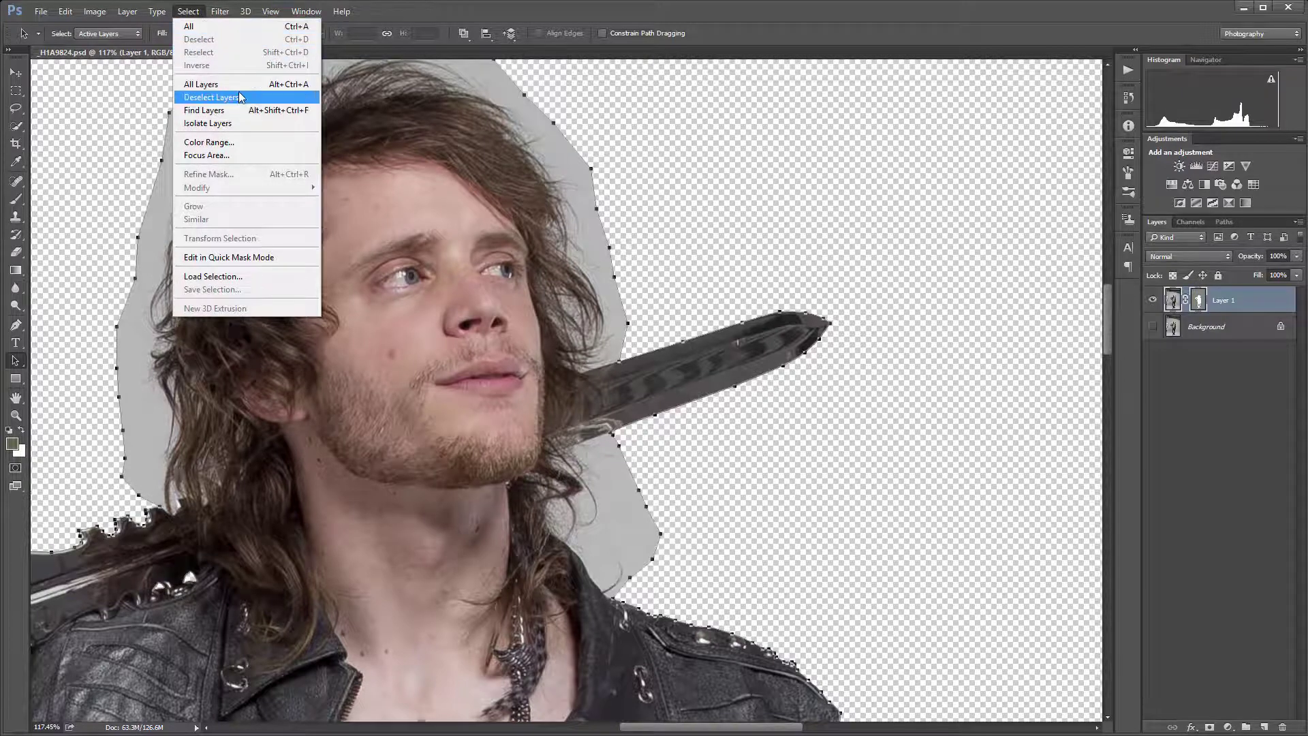
click(218, 142)
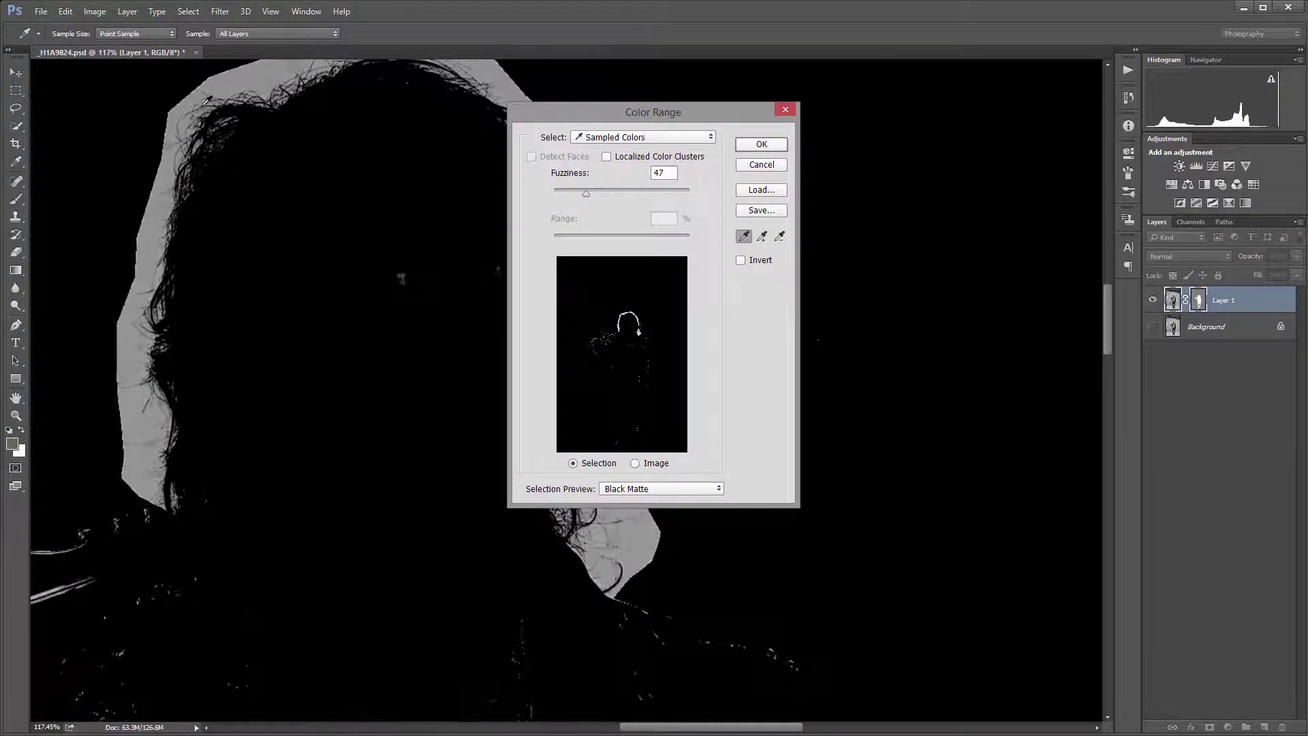
click(248, 70)
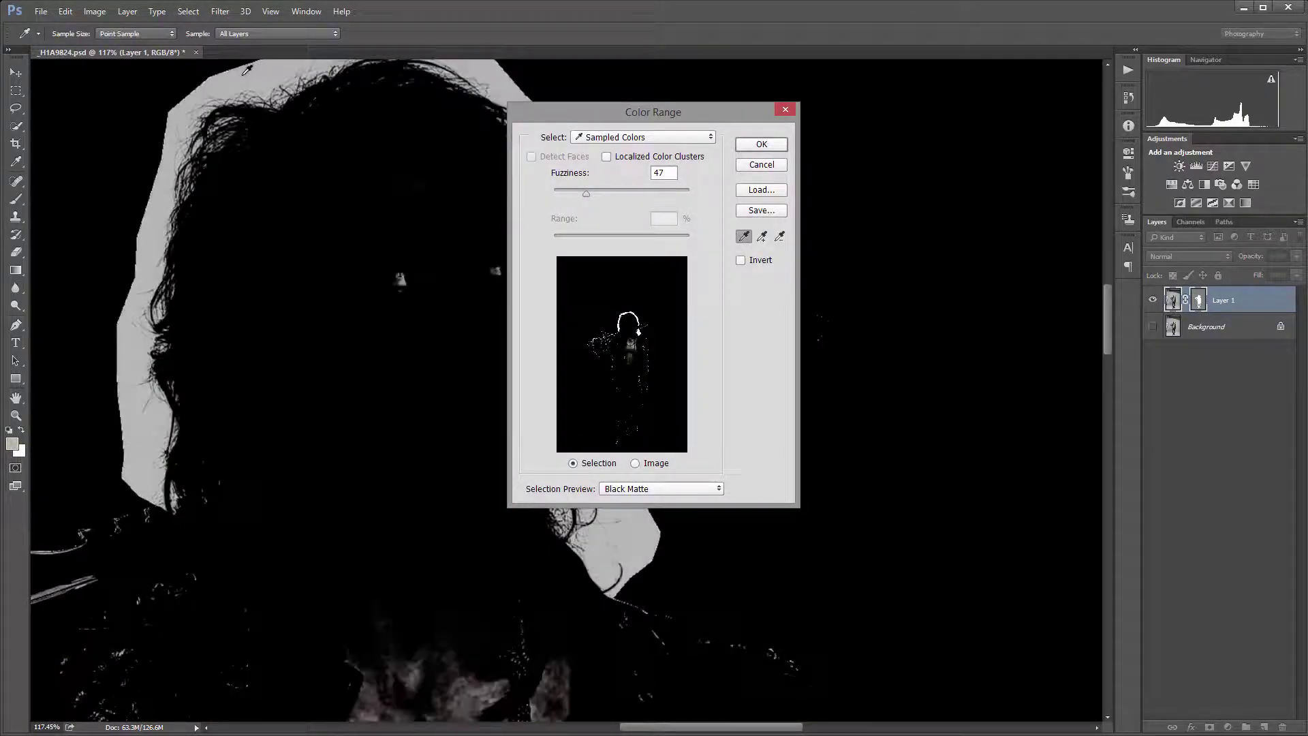
drag(664, 112, 895, 100)
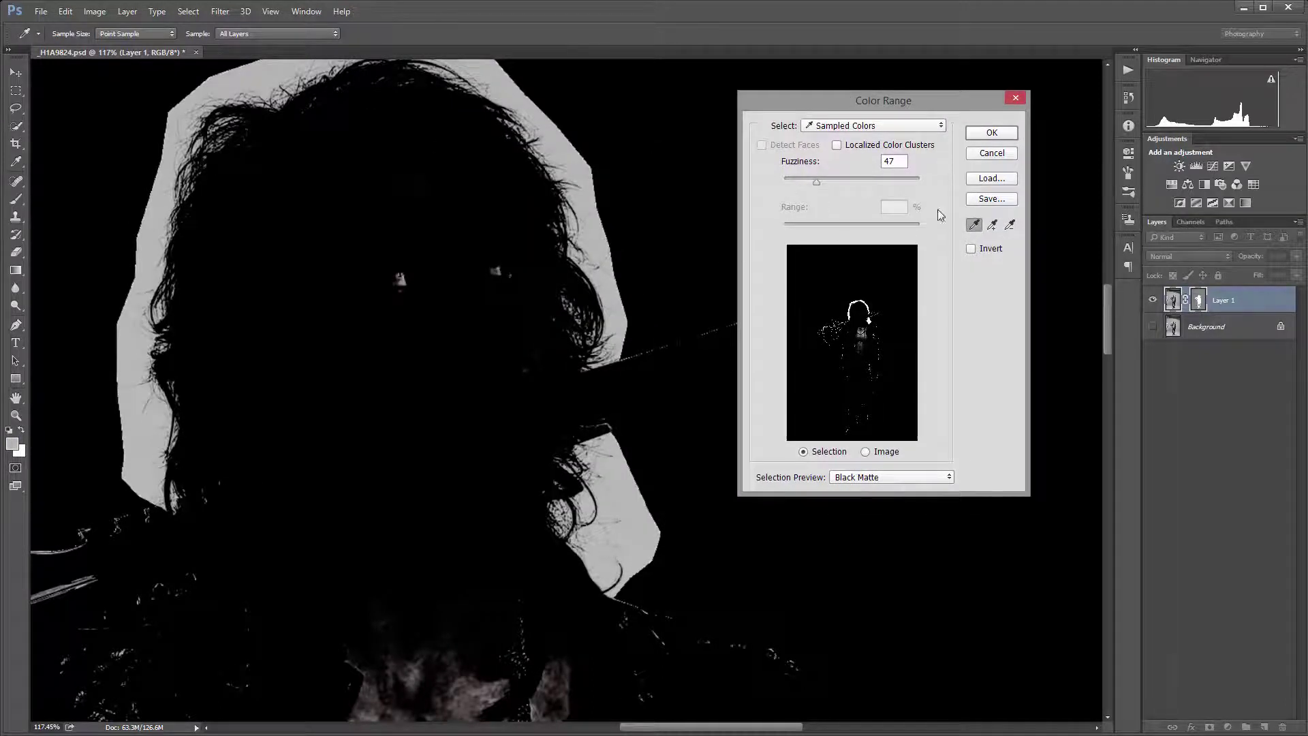
mouse_move(816, 181)
mouse_down()
mouse_move(836, 182)
mouse_move(822, 181)
mouse_up()
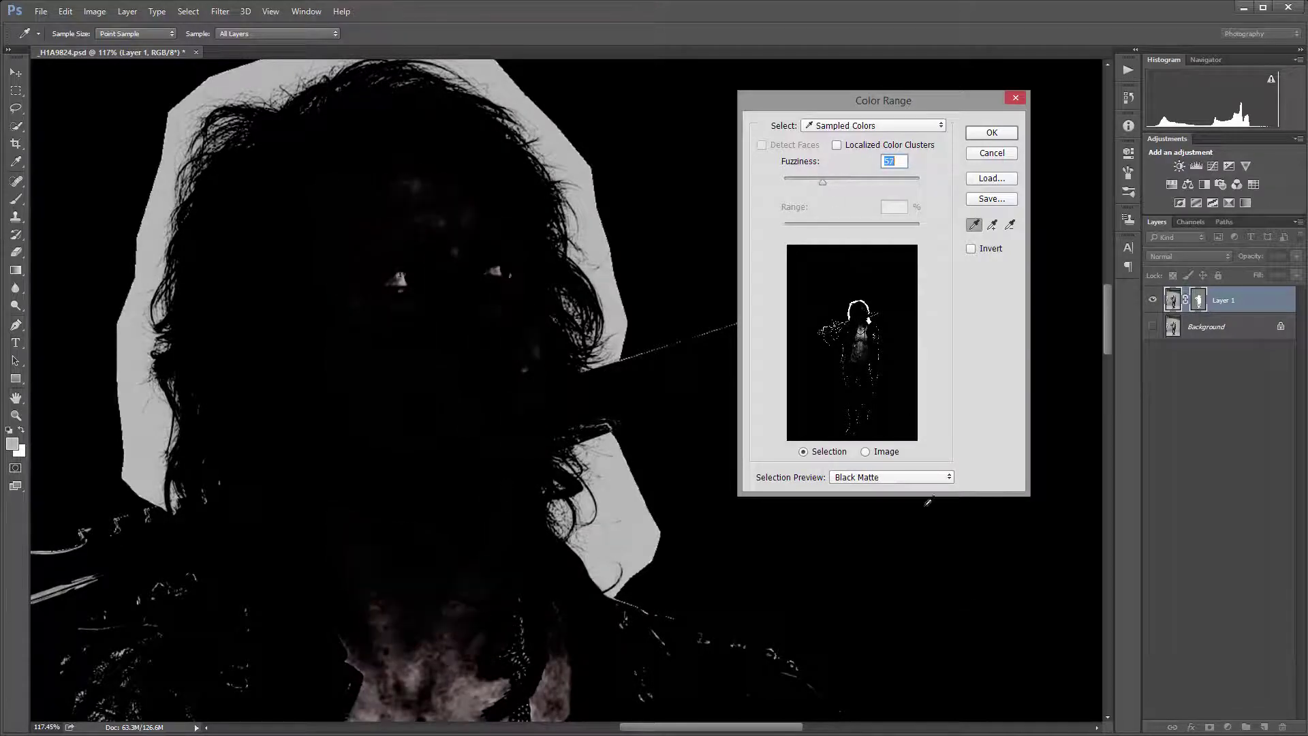
- Compare the Grayscale, White Matte and Quick Mask selection previews, then return the preview to Black Matte
click(918, 477)
click(911, 509)
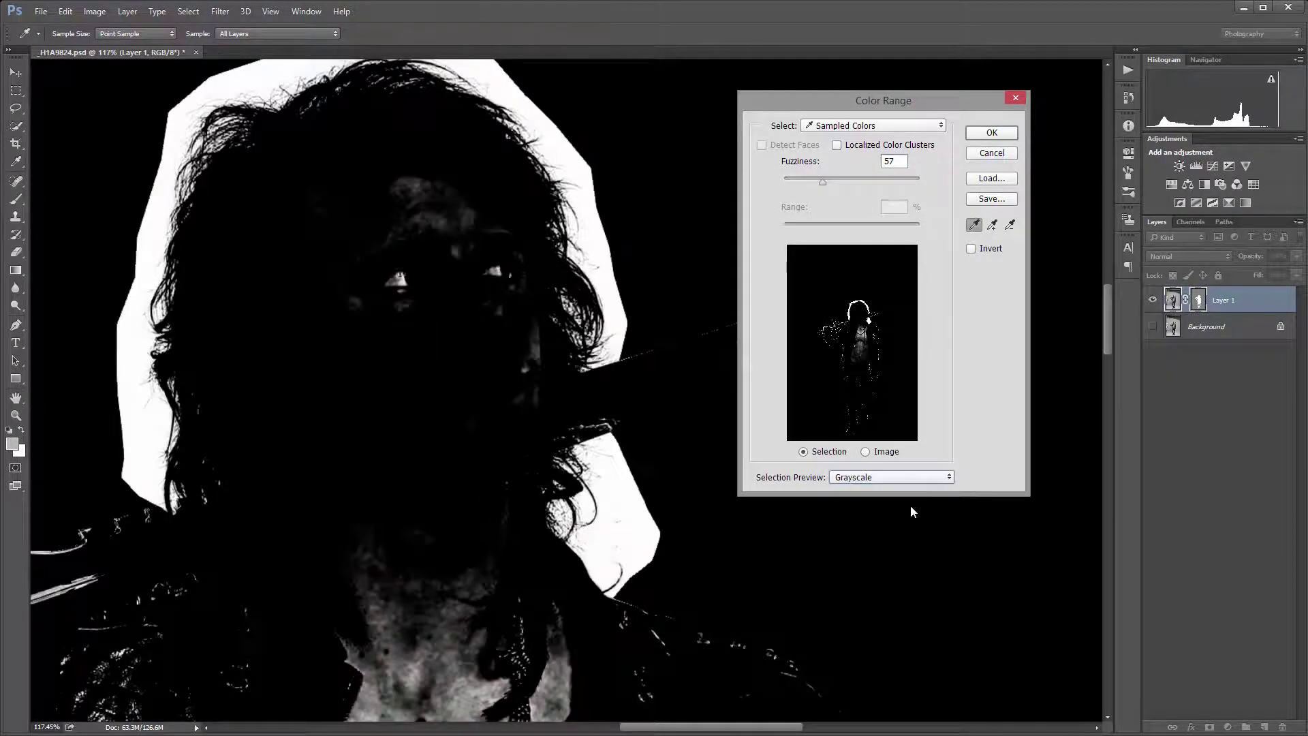
click(884, 478)
click(875, 532)
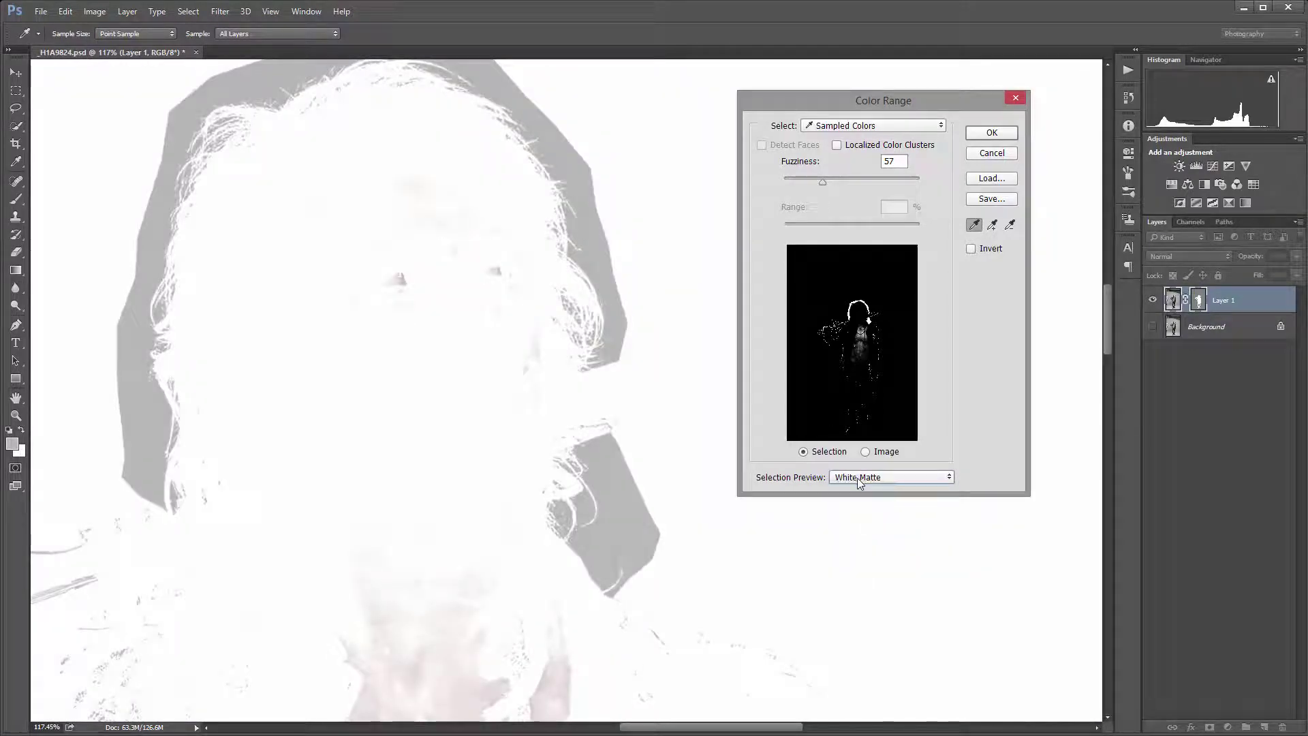
click(857, 476)
click(865, 537)
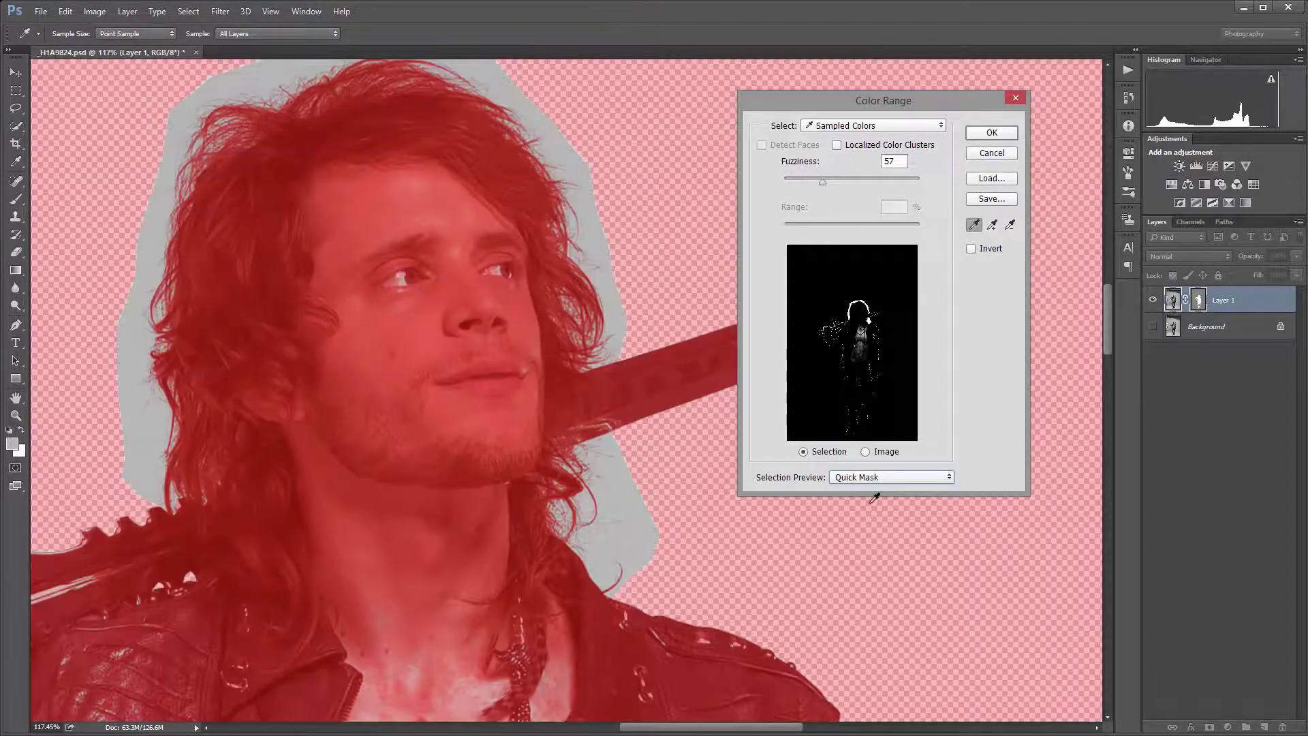
click(860, 477)
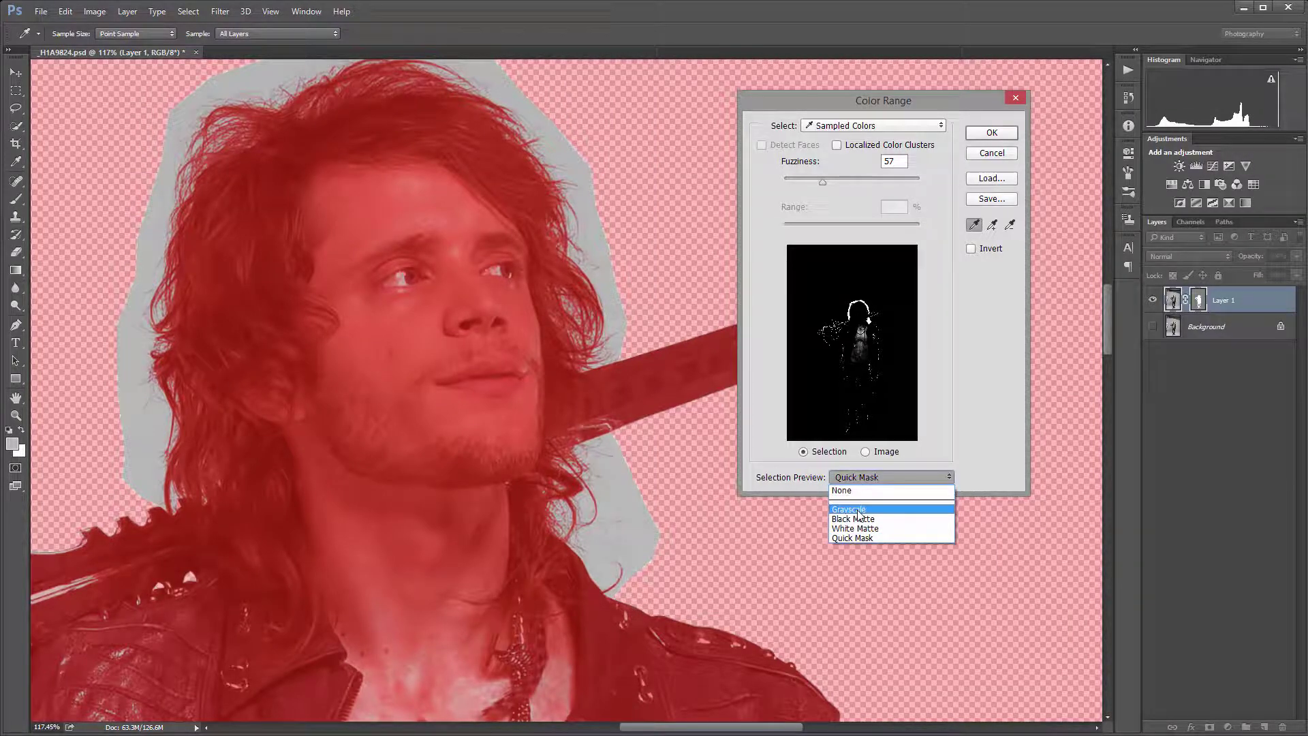
click(855, 520)
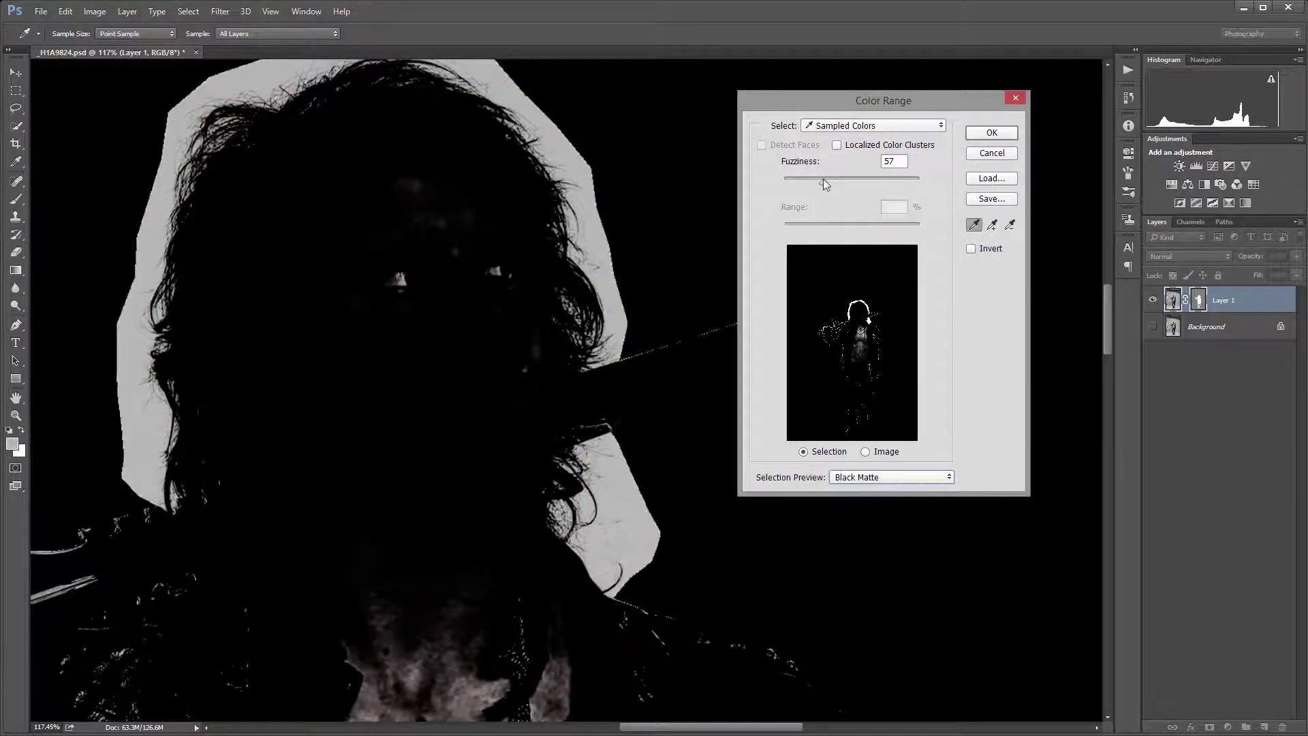
- Reduce the Color Range fuzziness to 37 and create the selection of the gray backdrop
mouse_move(823, 178)
mouse_down()
mouse_move(843, 180)
mouse_move(785, 182)
mouse_move(811, 179)
mouse_up()
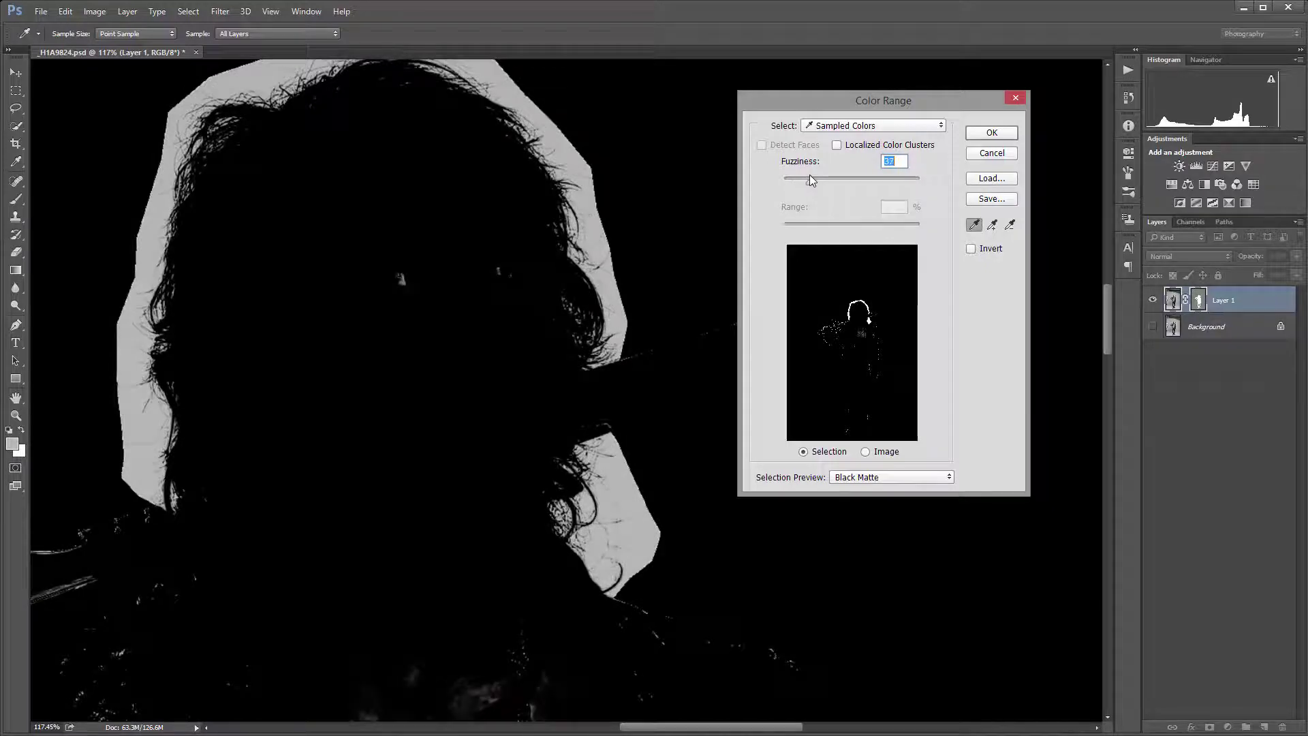
click(996, 137)
key(a)
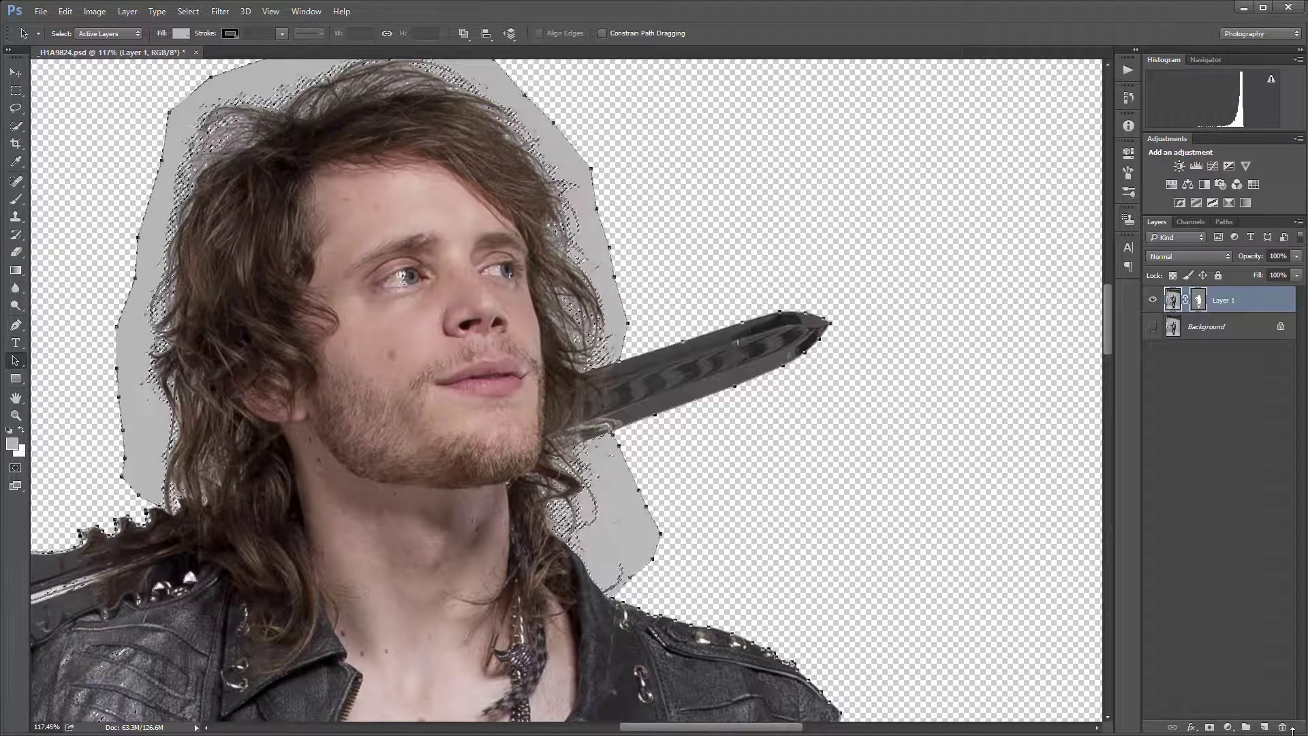
- Add a layer mask to Layer 1 from the selection and invert it so the backdrop around the hair is hidden
click(1210, 727)
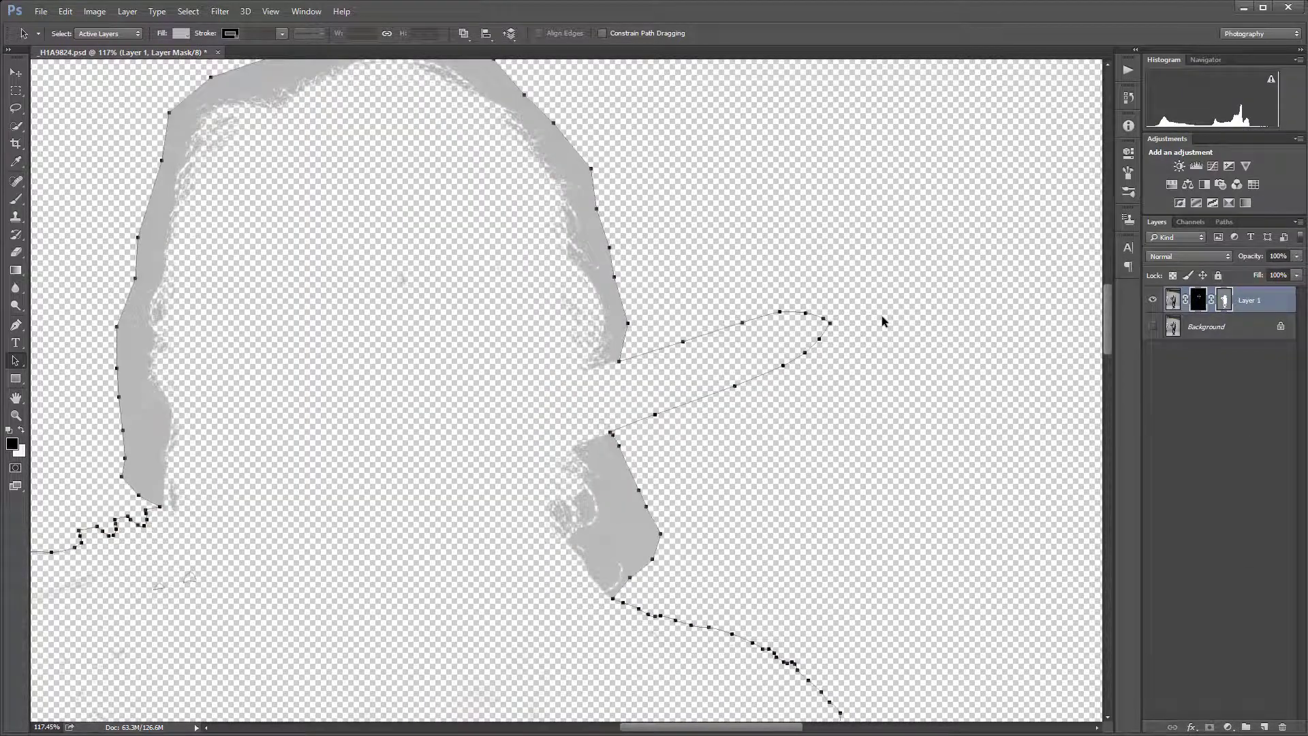
key(ctrl+i)
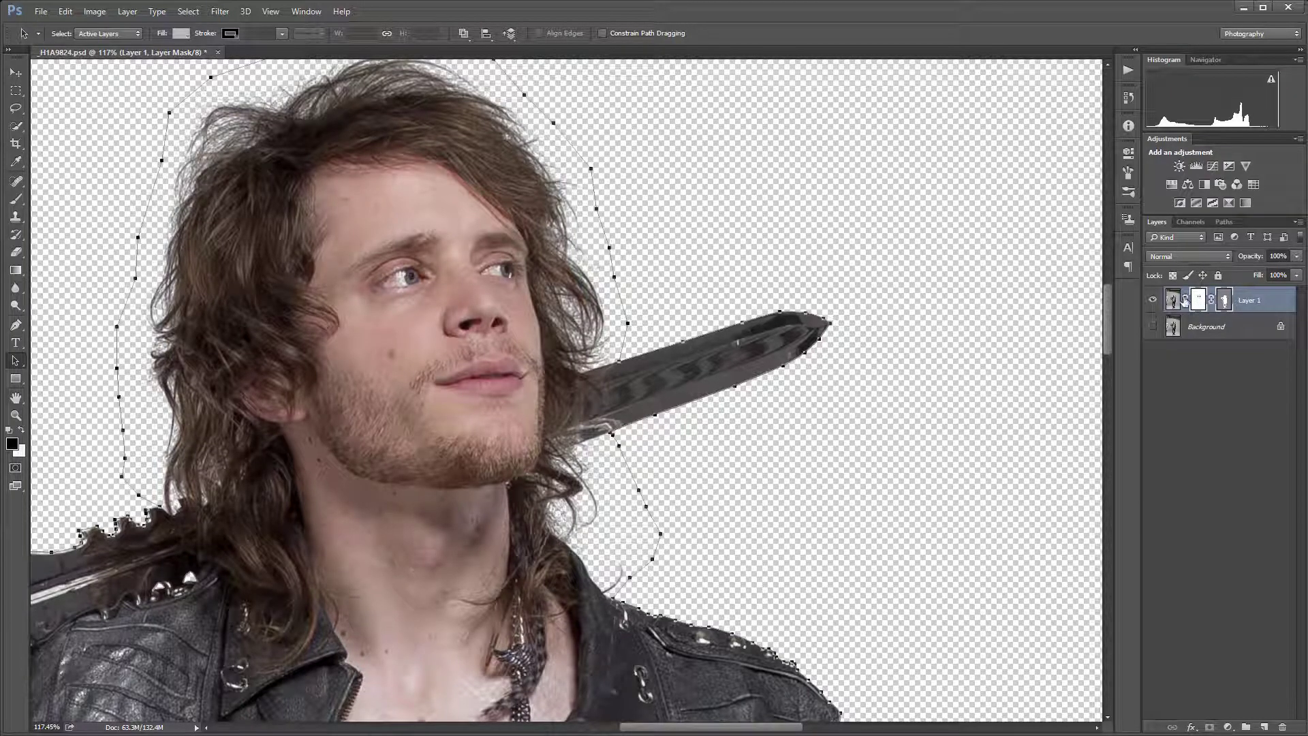
- Display the layer mask on its own and brush white over the gray specks inside the face and neck area
alt+click(1198, 301)
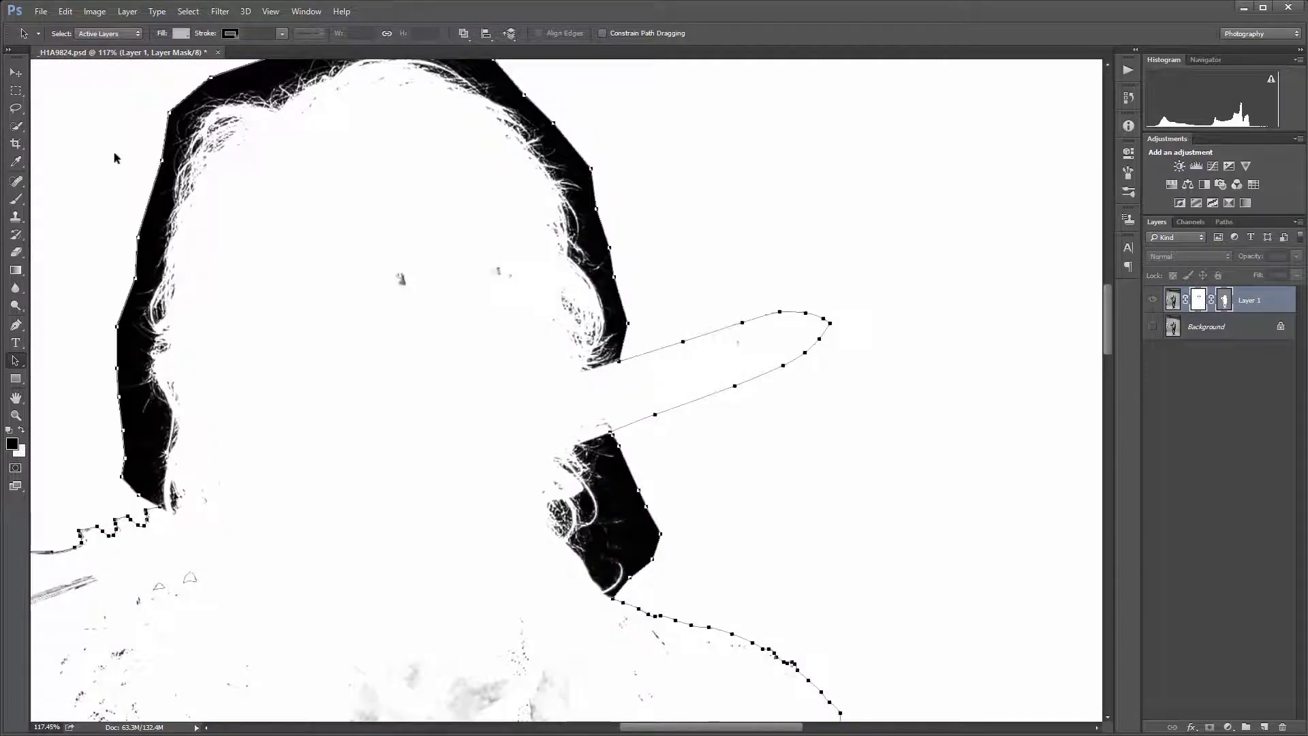
scroll(365, 480, down, 5)
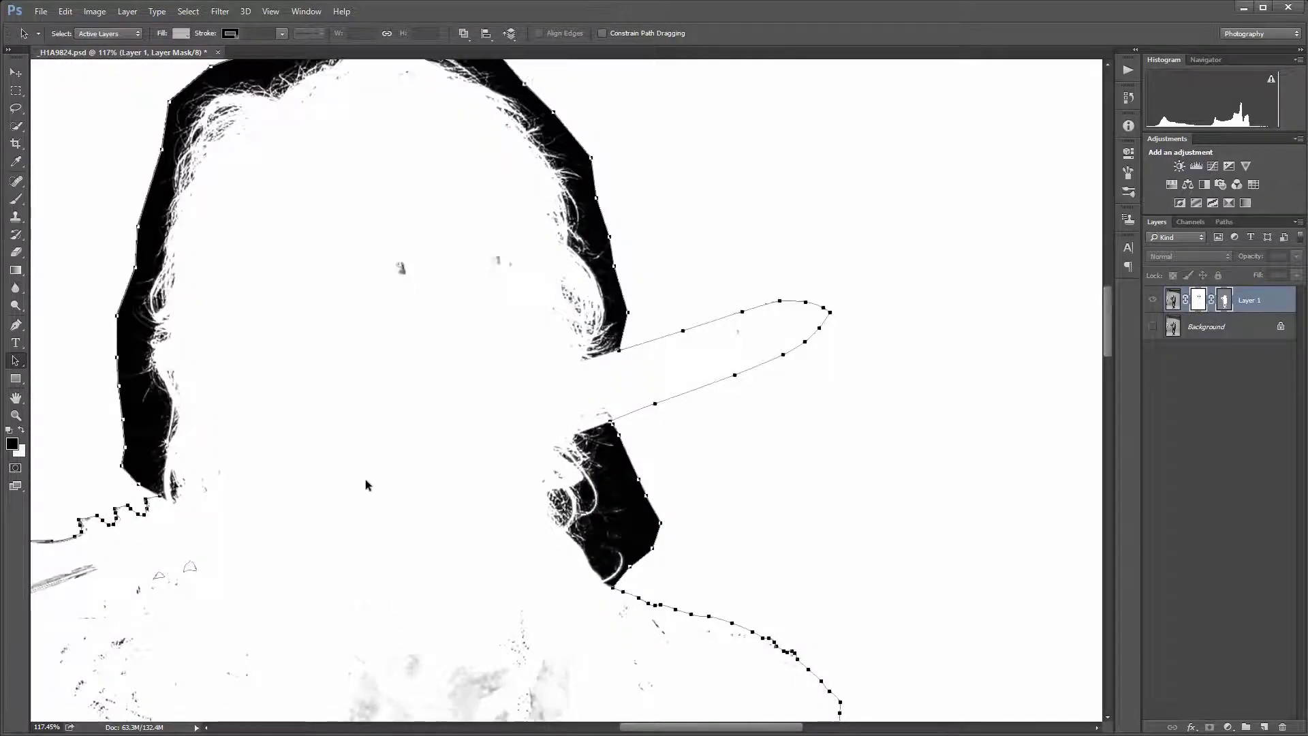
scroll(341, 171, up, 5)
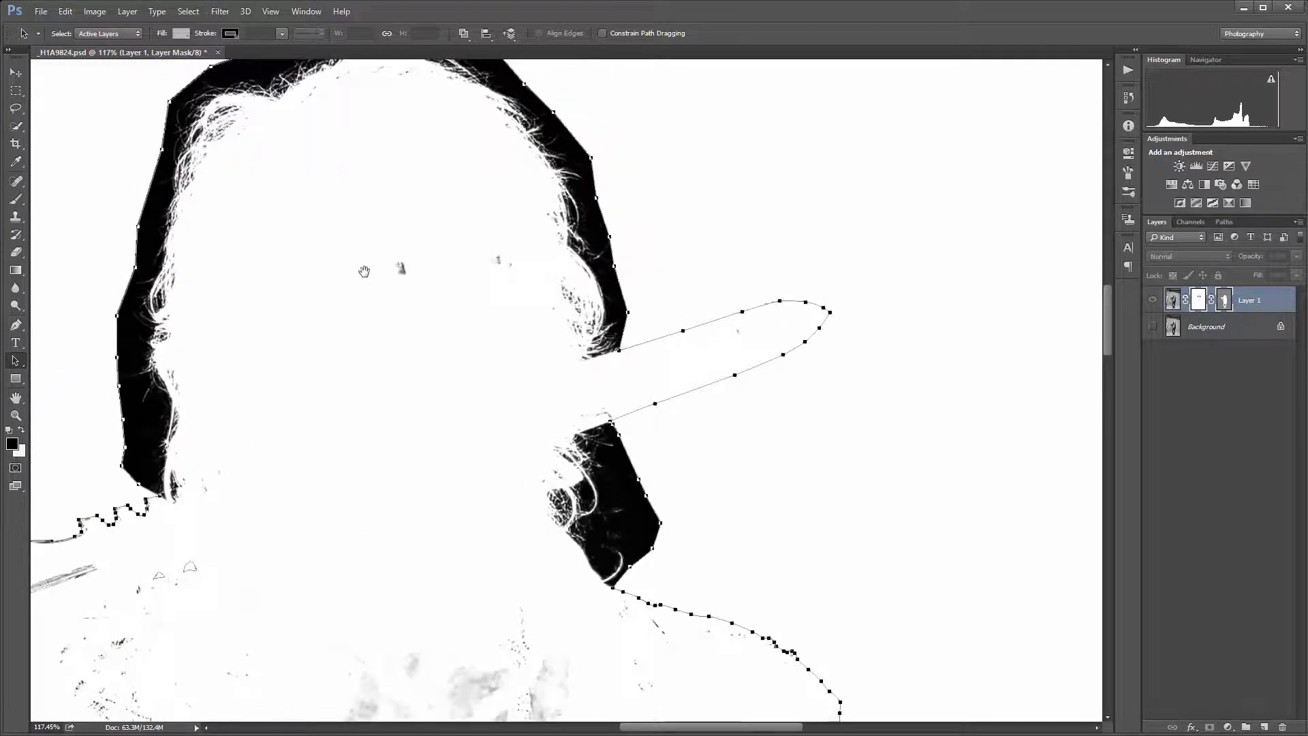
drag(366, 269, 631, 135)
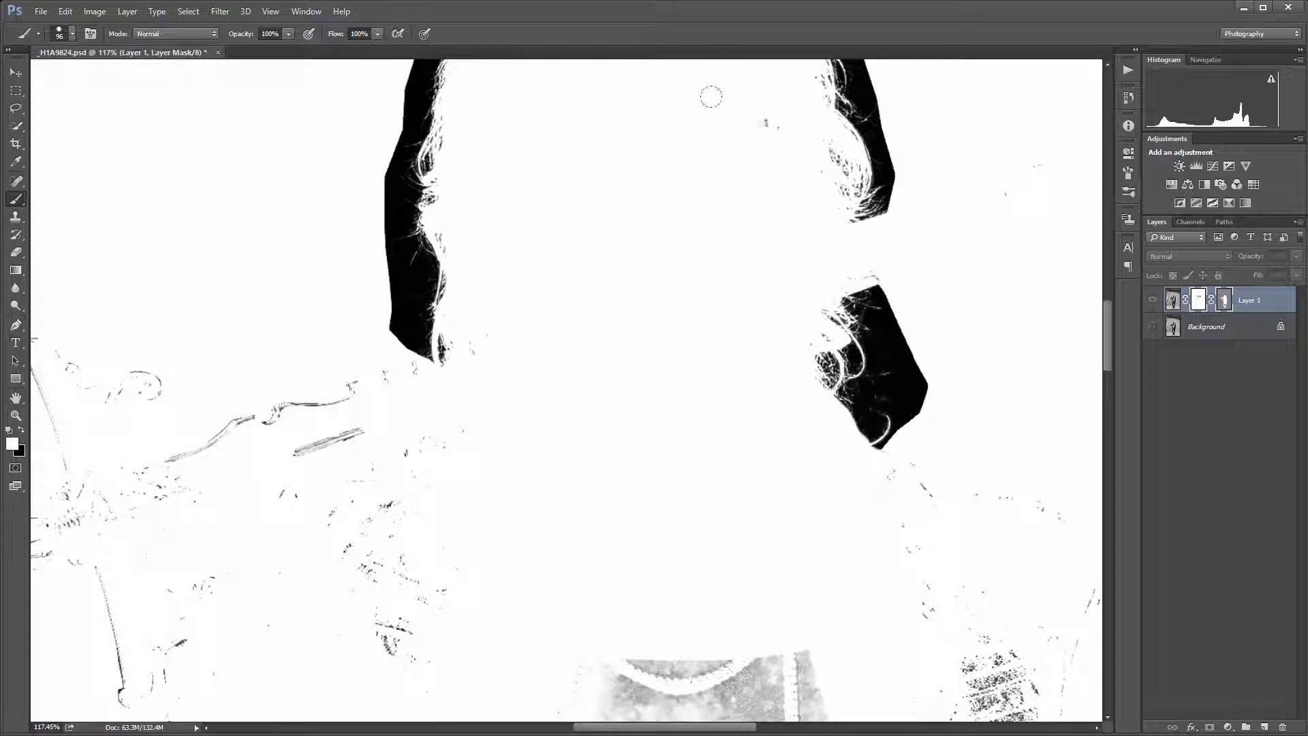
scroll(573, 283, up, 3)
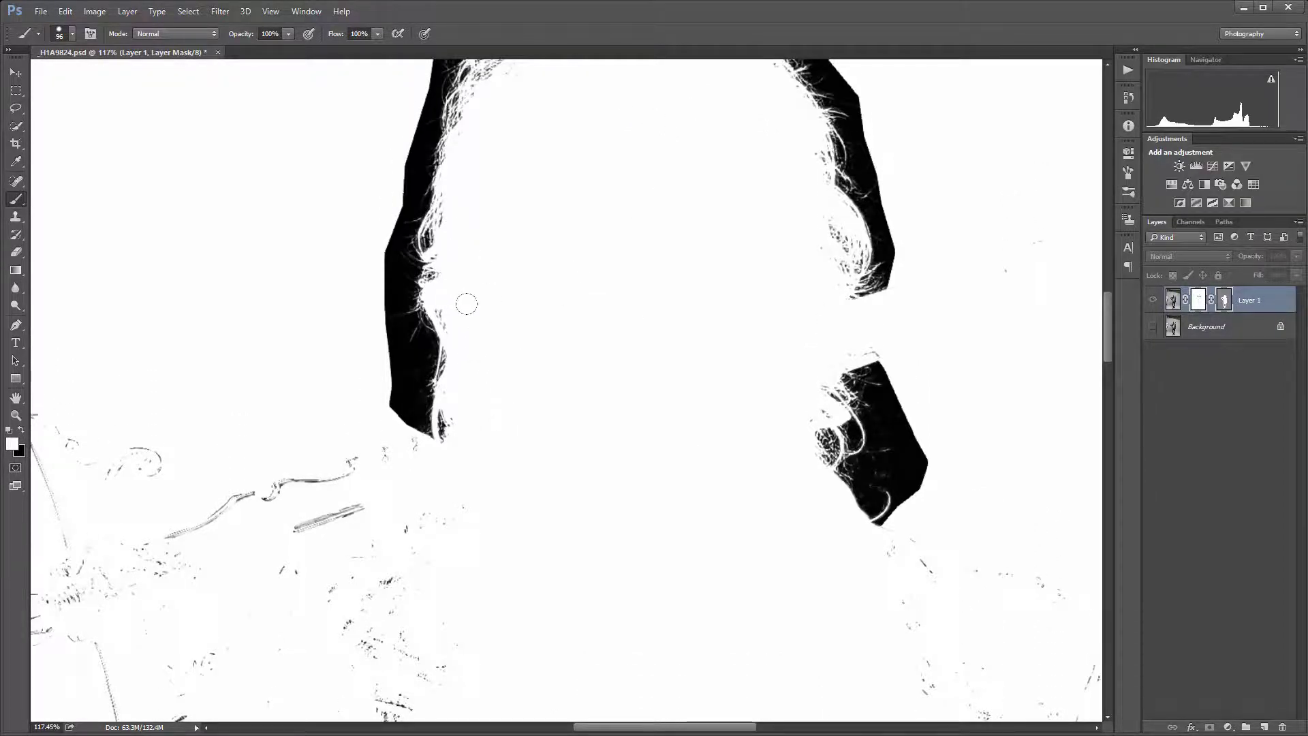
scroll(528, 201, up, 3)
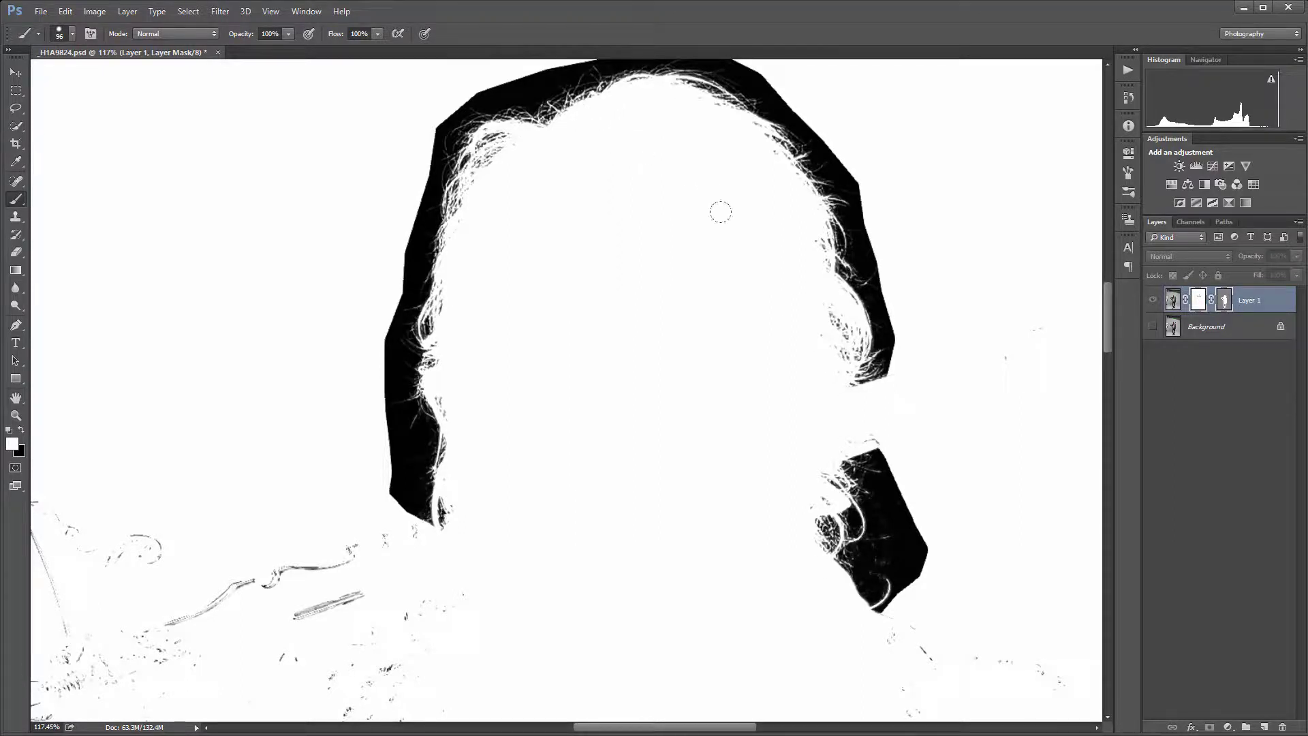
scroll(666, 513, down, 6)
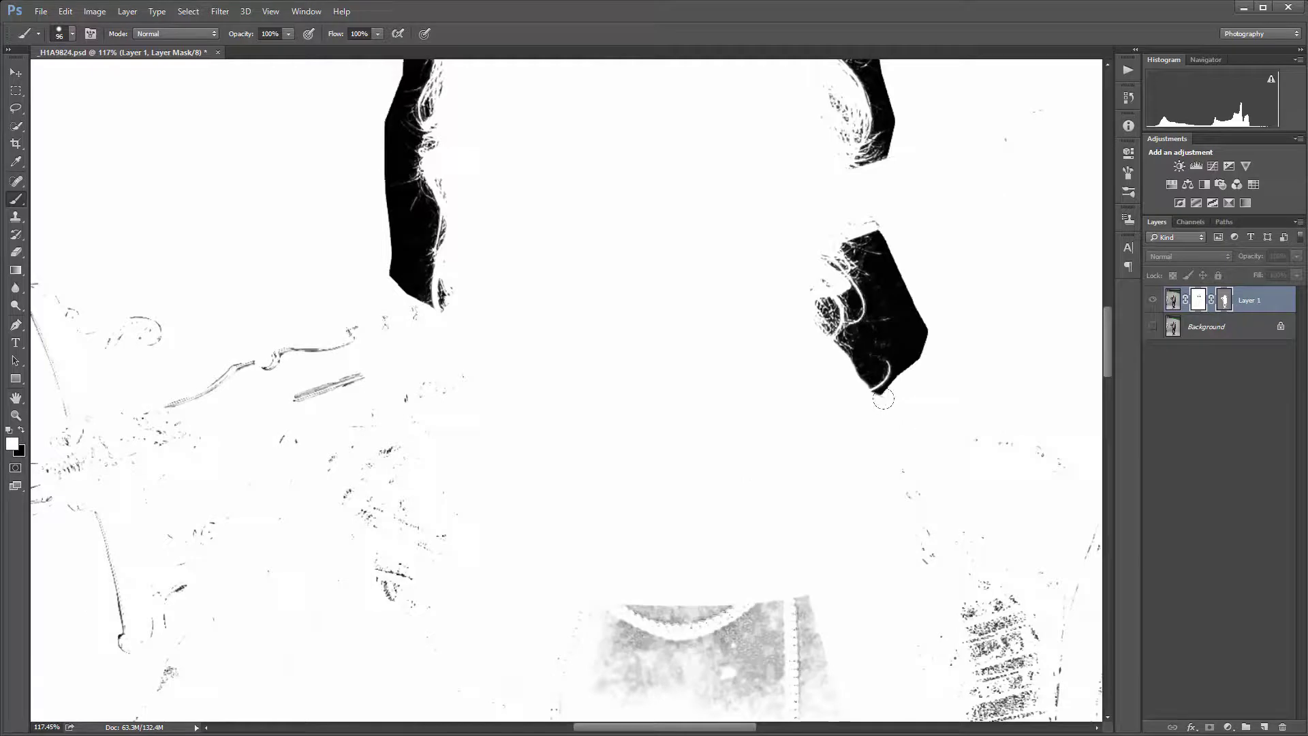
- Brush white over the dark specks in the mask on the jacket, the shoulder and the sword's hilt
drag(451, 558, 300, 545)
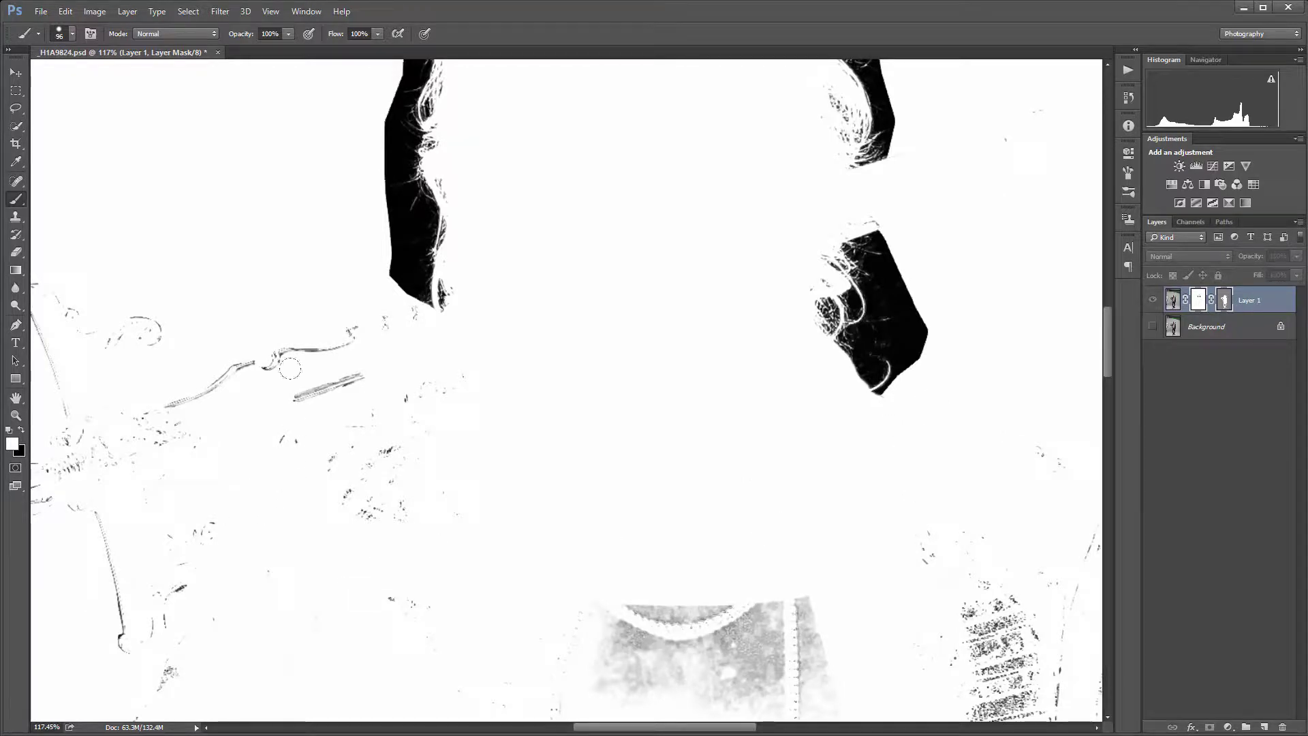
mouse_move(300, 317)
mouse_down()
mouse_move(399, 371)
mouse_move(434, 364)
mouse_move(492, 398)
mouse_move(405, 463)
mouse_up()
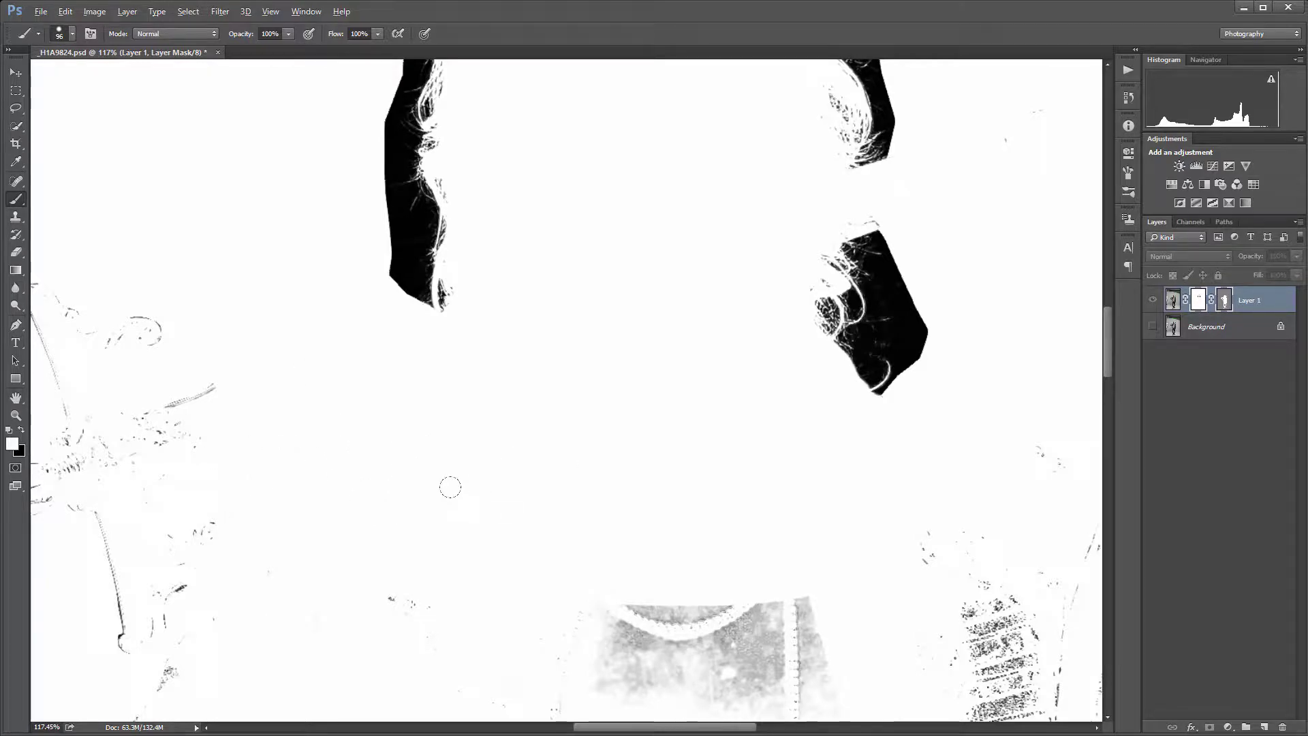
scroll(449, 488, down, 5)
mouse_move(426, 518)
mouse_down()
mouse_move(276, 444)
mouse_move(240, 388)
mouse_move(407, 495)
mouse_move(296, 484)
mouse_move(365, 475)
mouse_move(251, 482)
mouse_up()
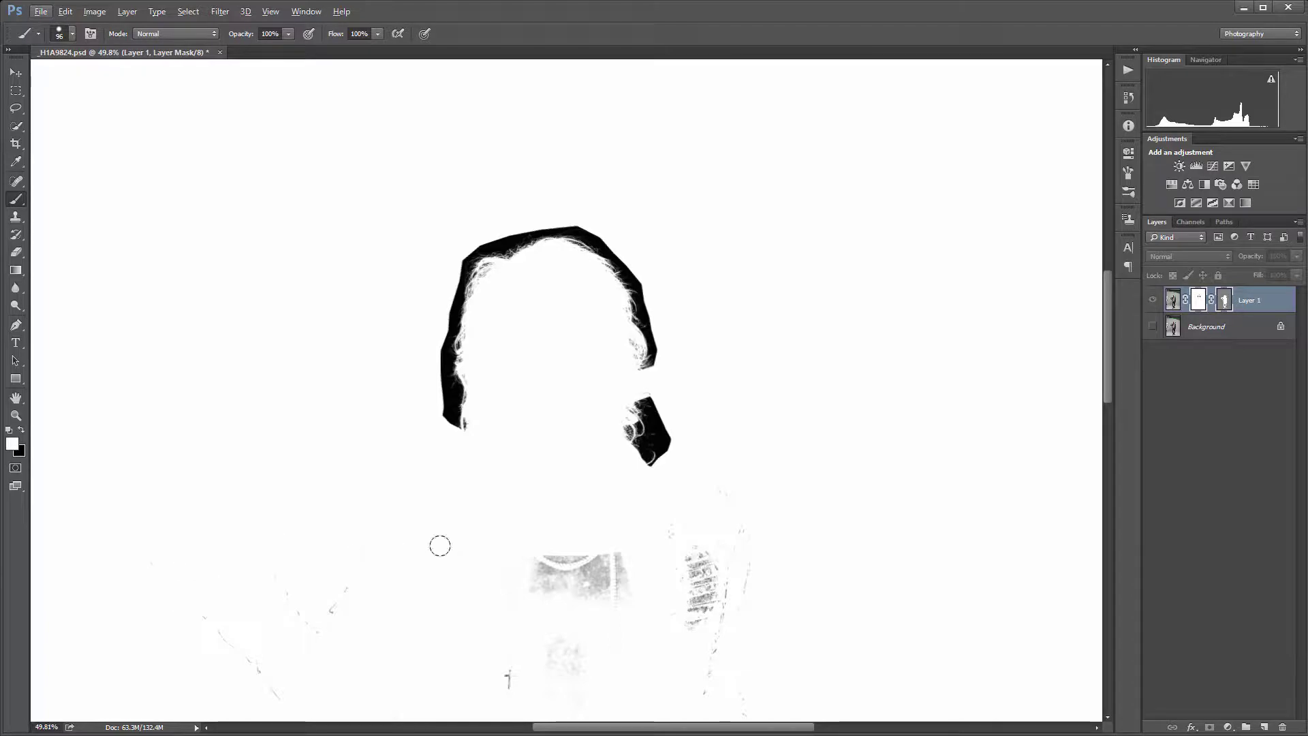
- Lasso the body area below the head in the mask, fill it with white and deselect
scroll(498, 567, down, 2)
scroll(498, 566, down, 2)
scroll(498, 558, down, 3)
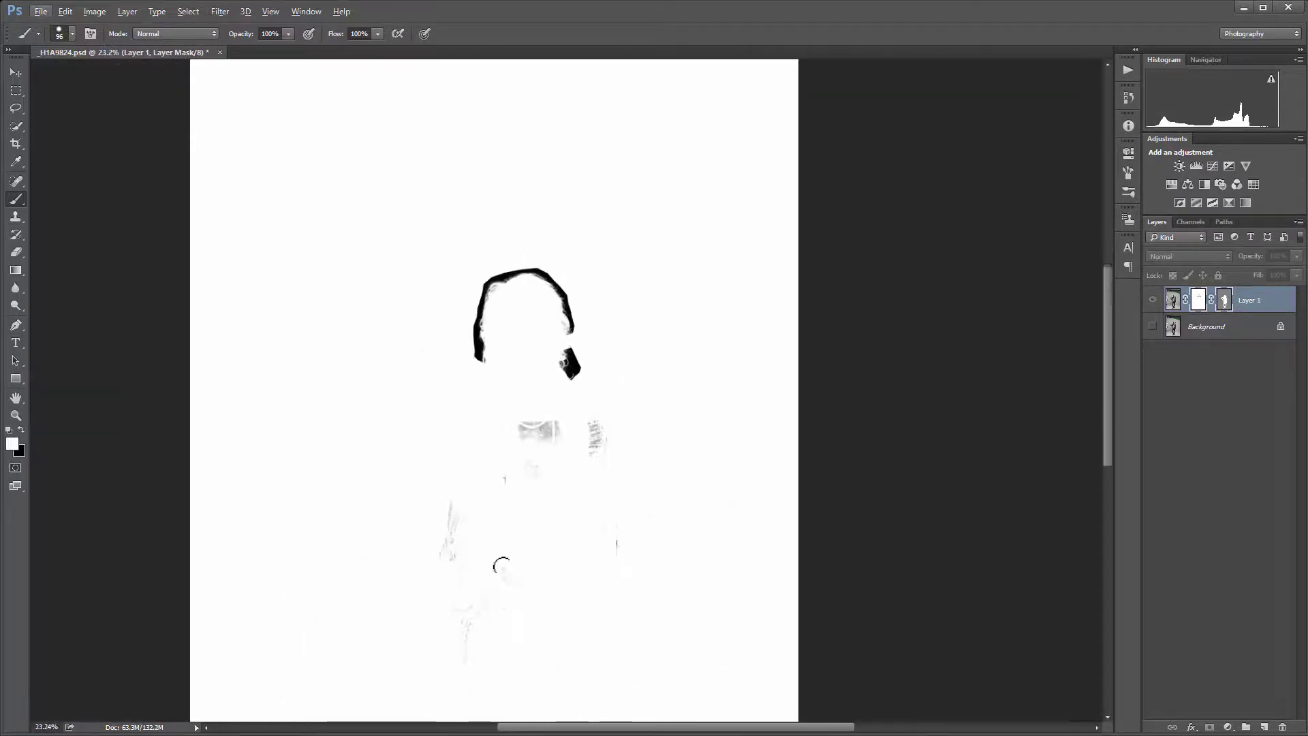
click(15, 108)
mouse_move(489, 284)
mouse_down()
mouse_move(399, 293)
mouse_move(272, 431)
mouse_move(239, 713)
mouse_move(755, 691)
mouse_move(823, 518)
mouse_move(805, 350)
mouse_move(710, 306)
mouse_move(482, 285)
mouse_up()
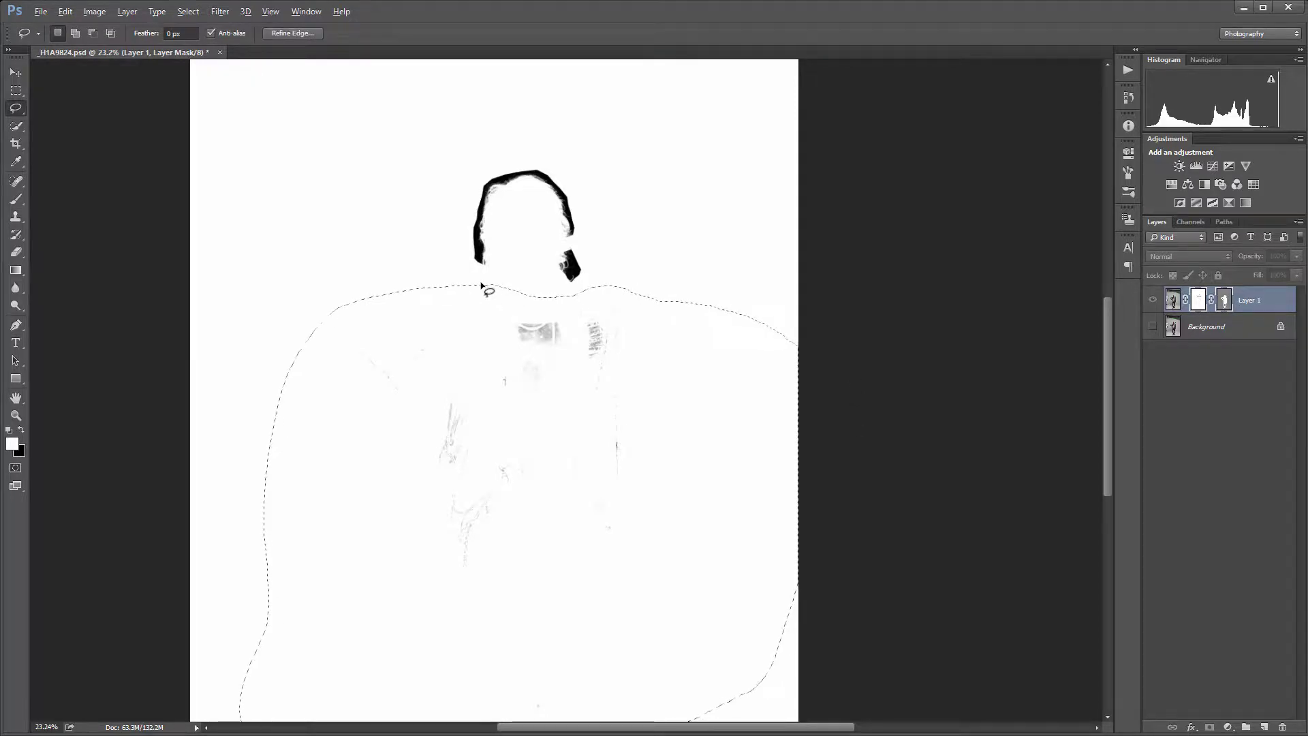
key(alt+BackSpace)
click(754, 239)
- Lasso the remaining lower part of the mask around the legs, fill it with white and deselect
scroll(650, 357, down, 1)
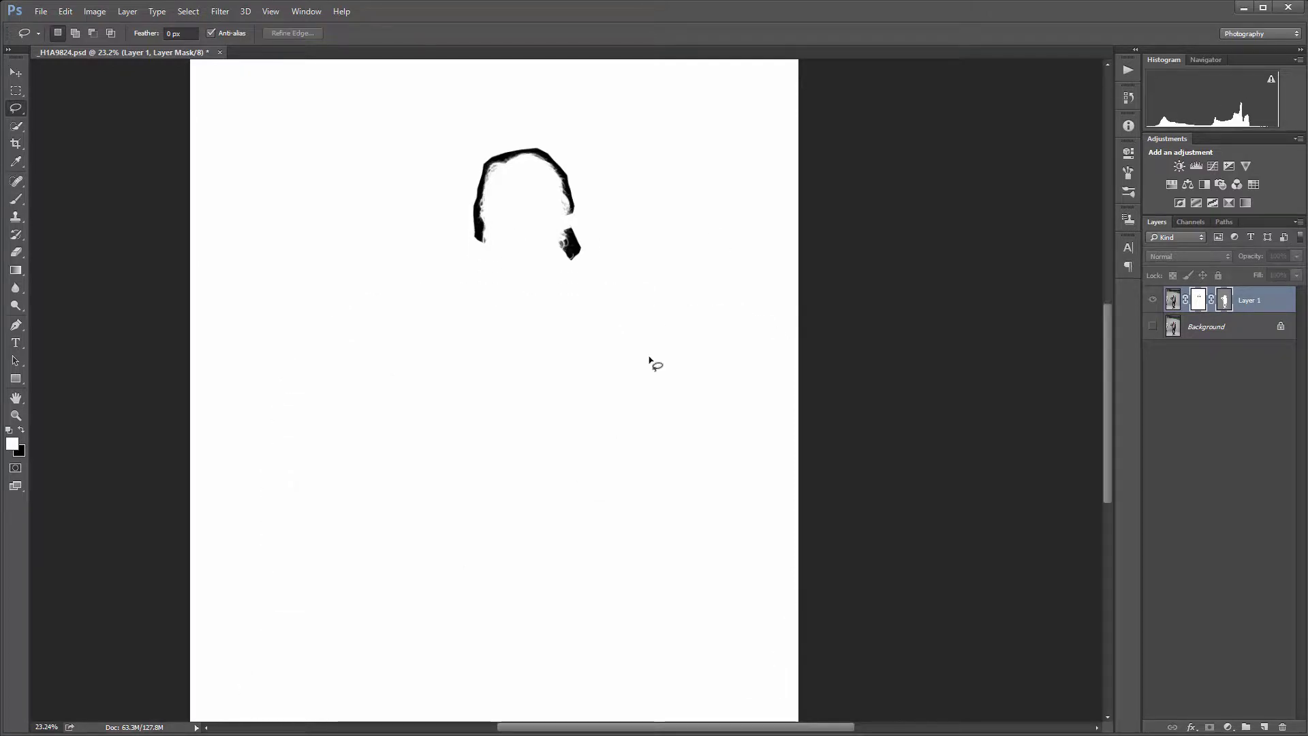
scroll(654, 364, down, 3)
mouse_move(669, 291)
mouse_down()
mouse_move(212, 503)
mouse_move(704, 645)
mouse_move(895, 338)
mouse_move(639, 220)
mouse_up()
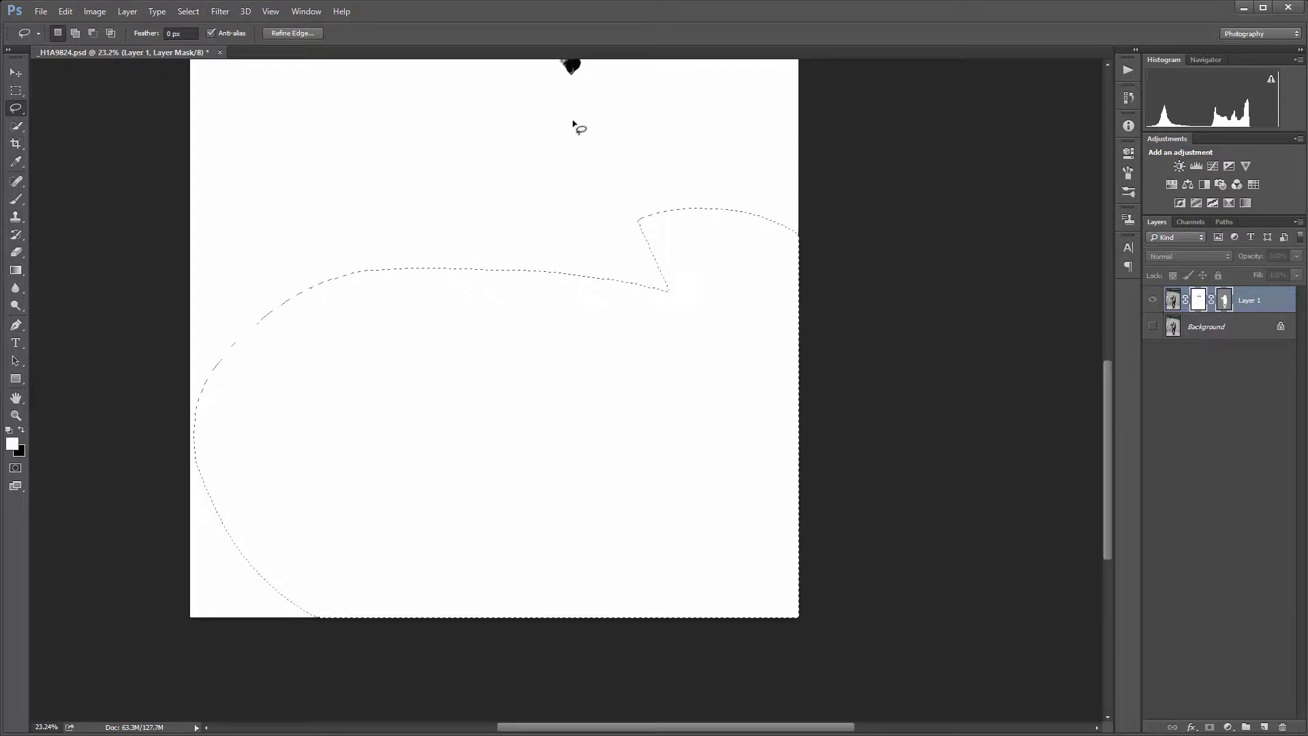
key(alt+BackSpace)
key(ctrl+d)
scroll(648, 341, up, 4)
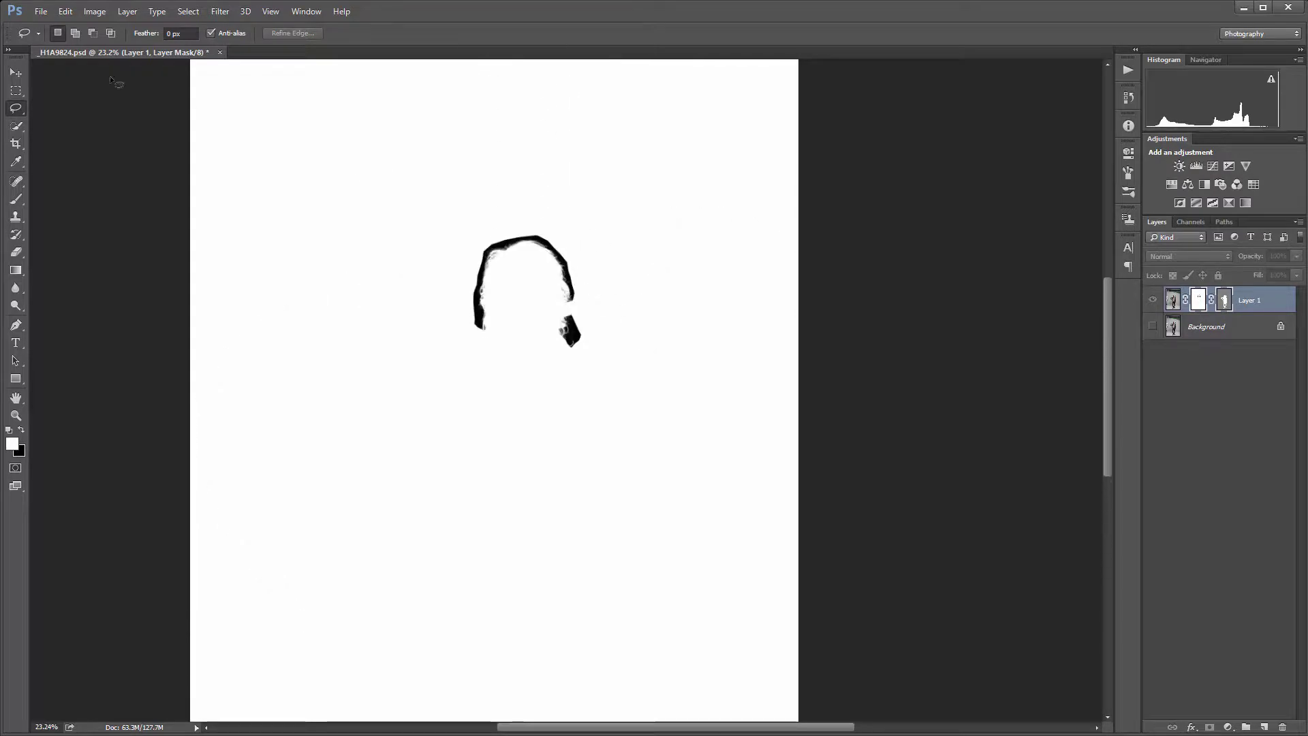
click(16, 73)
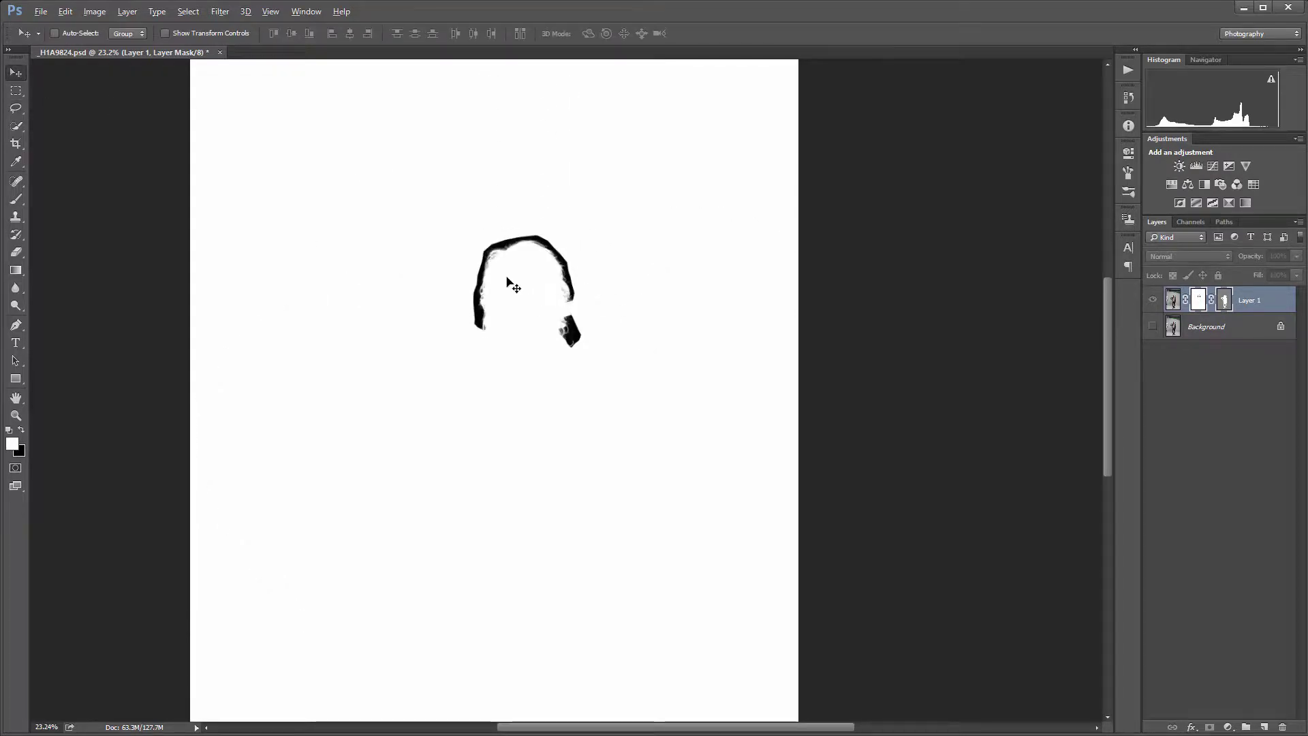
- Brush white over the last tiny stray specks in the mask beside the hair outline
scroll(507, 278, up, 5)
scroll(538, 283, up, 3)
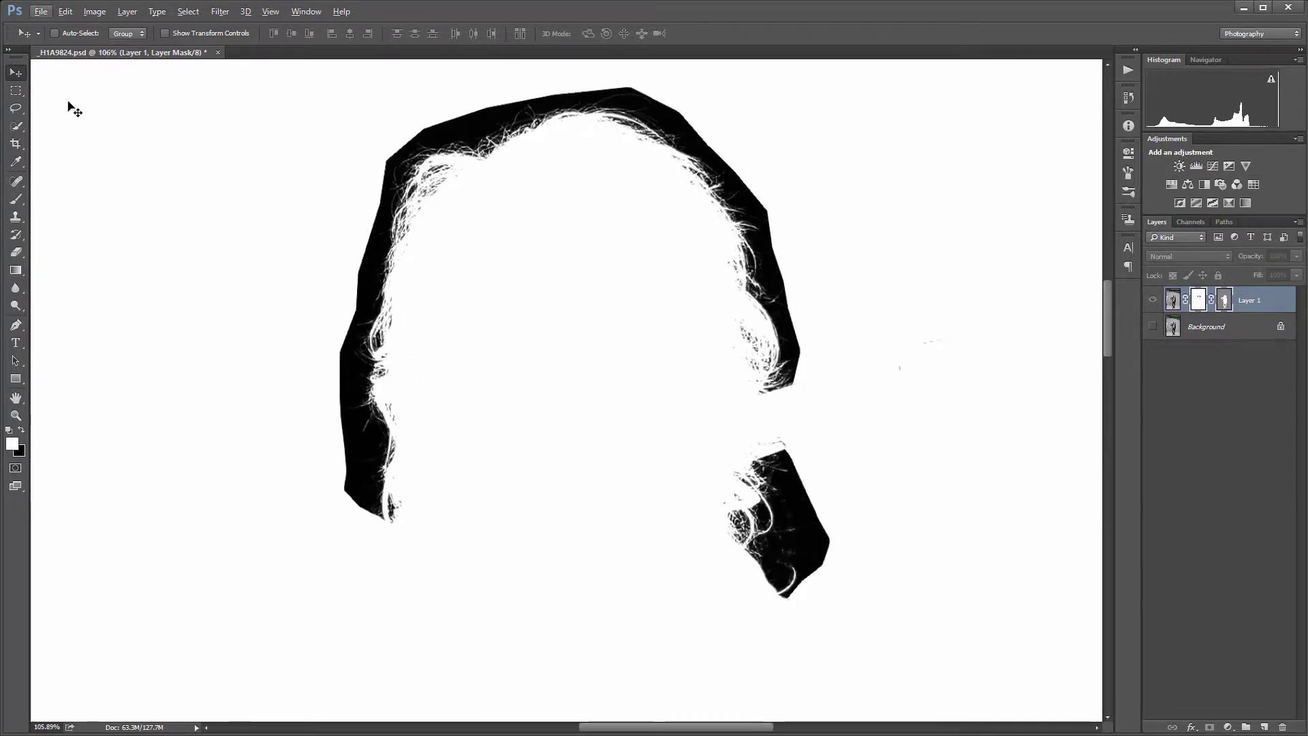
click(15, 199)
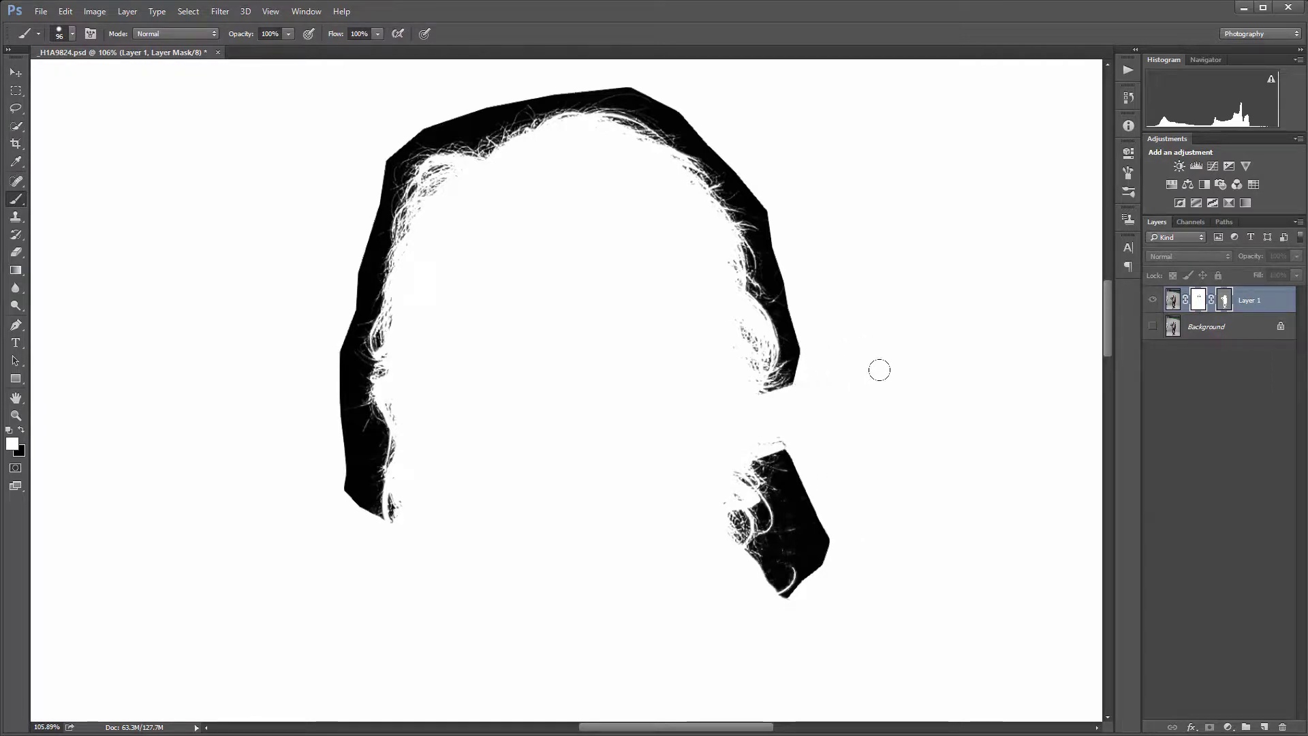
click(15, 77)
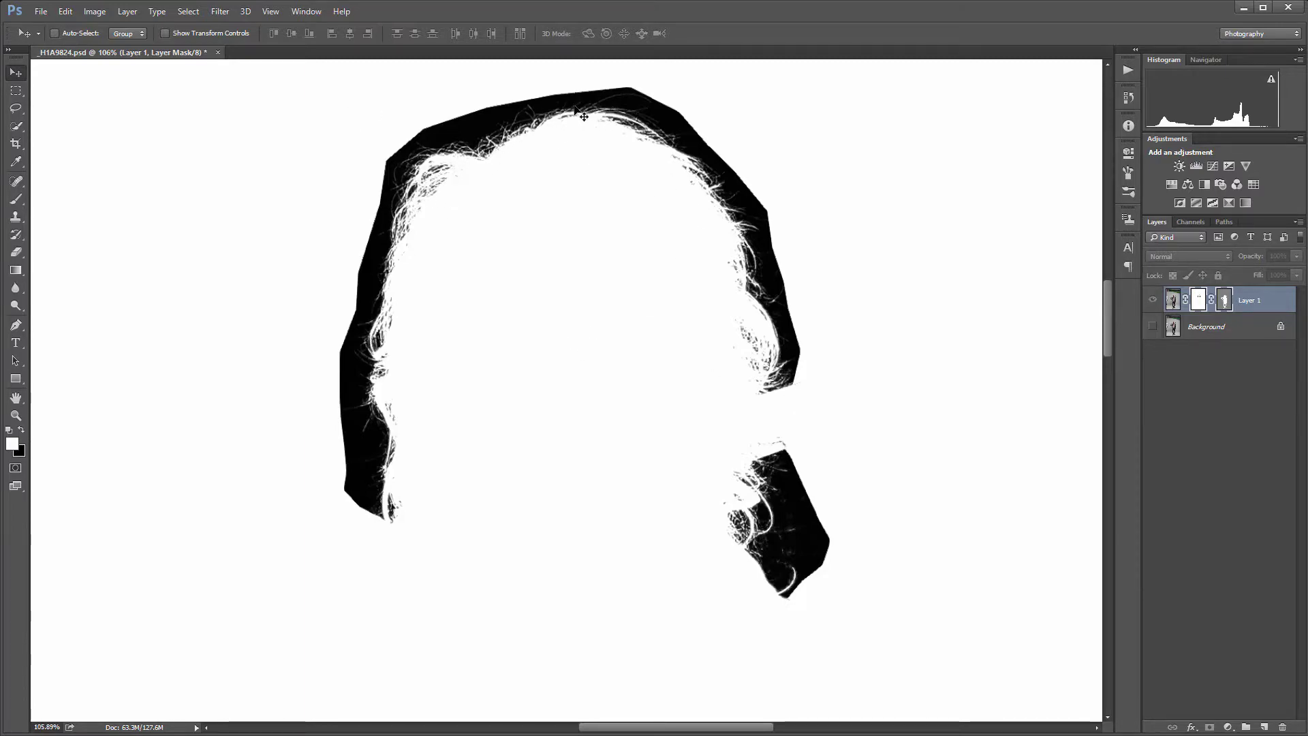
- Switch from the mask-only display back to the masked image and examine the cutout's edges around the hair, neck, sword, jacket and legs
alt+click(1192, 300)
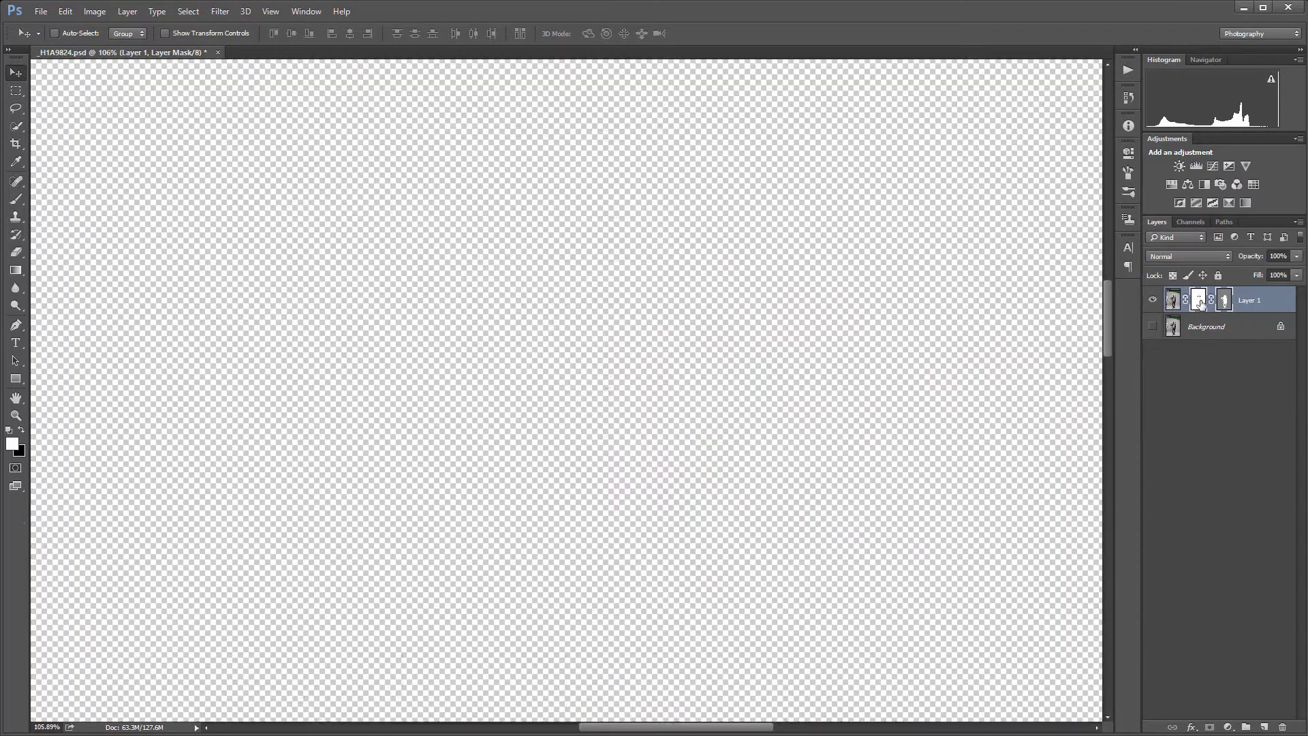
scroll(613, 402, down, 5)
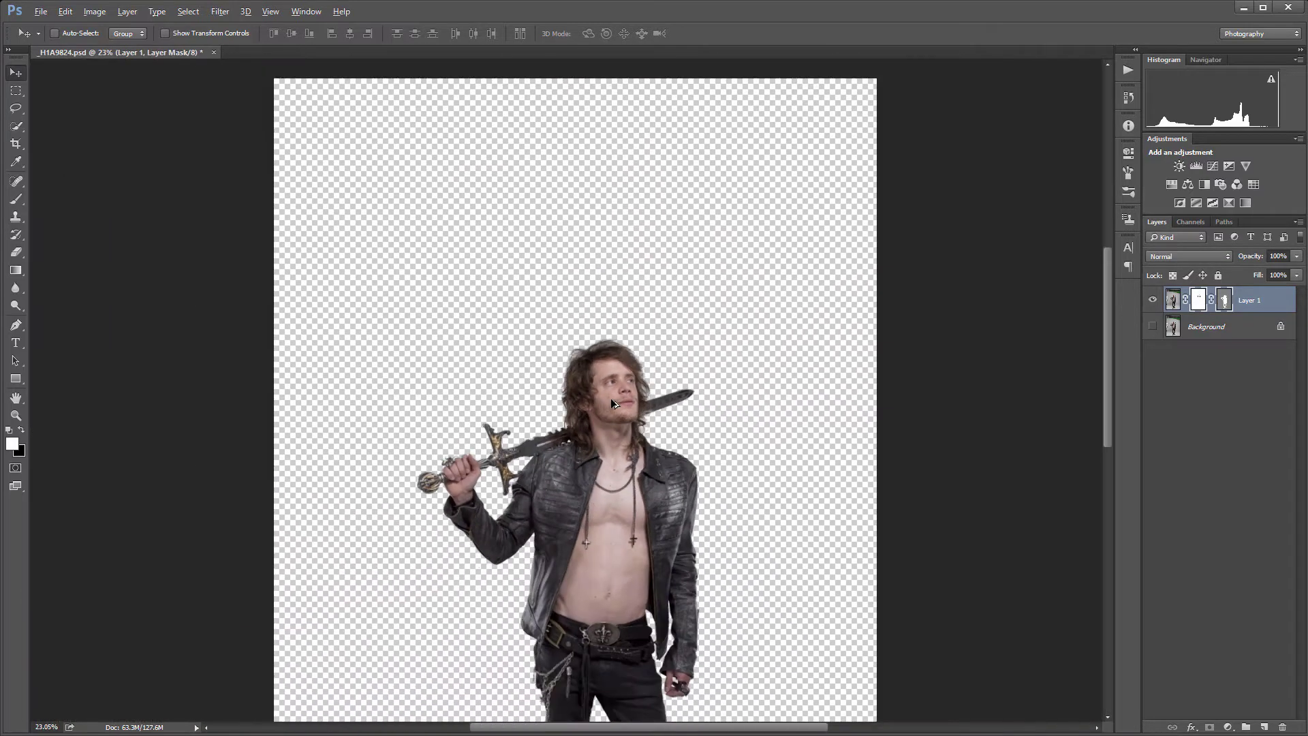
scroll(605, 365, up, 7)
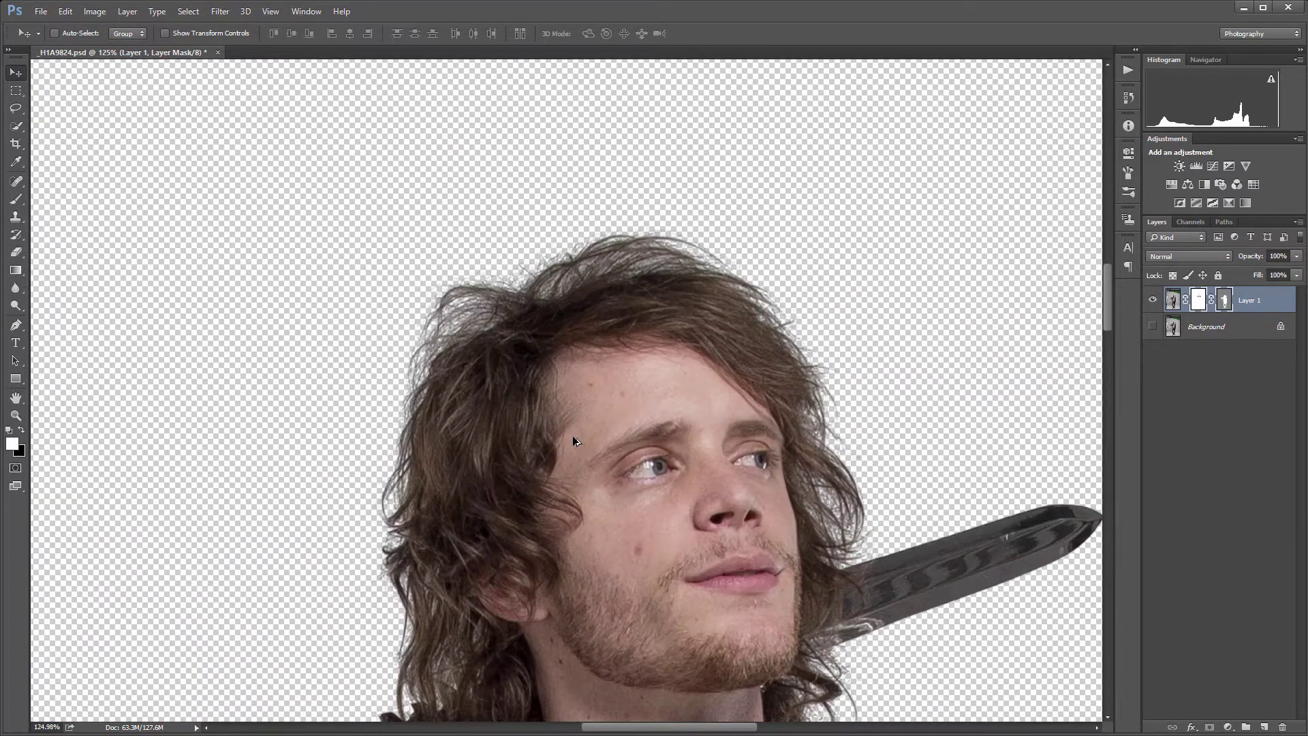
scroll(573, 441, down, 4)
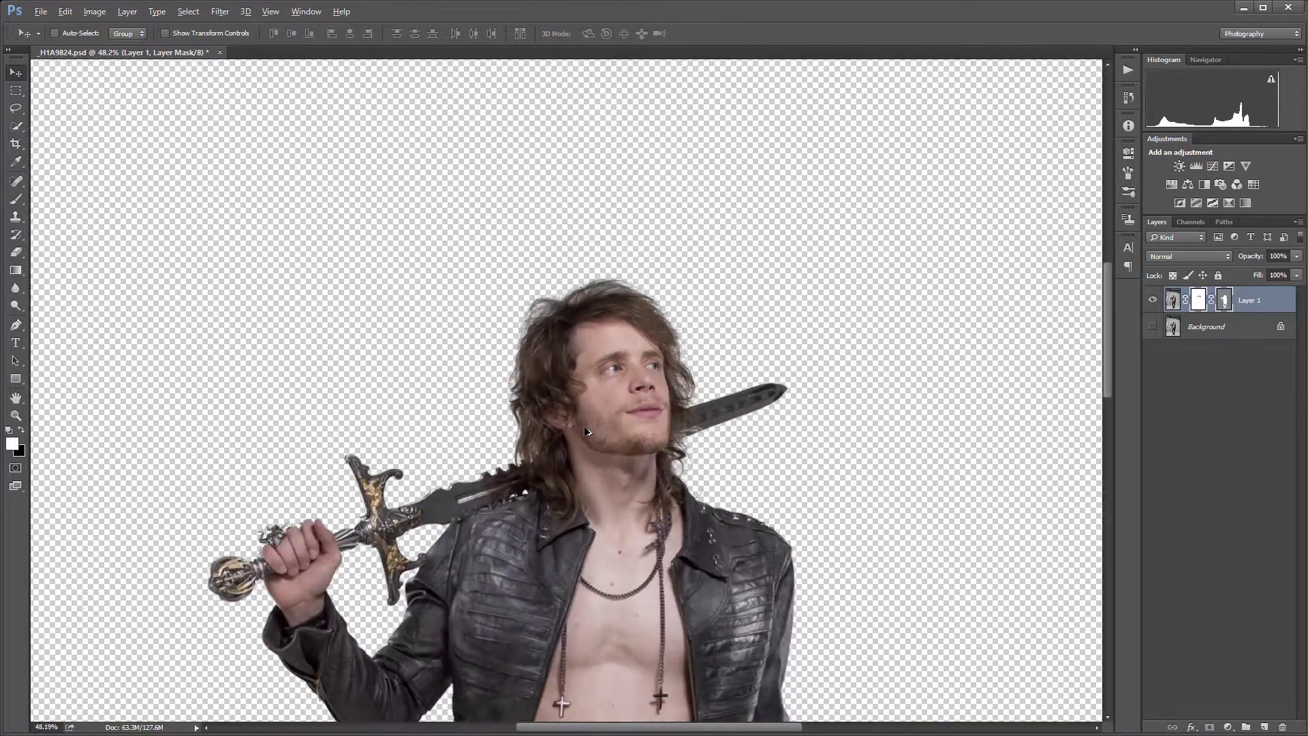
scroll(587, 430, down, 3)
scroll(589, 432, down, 8)
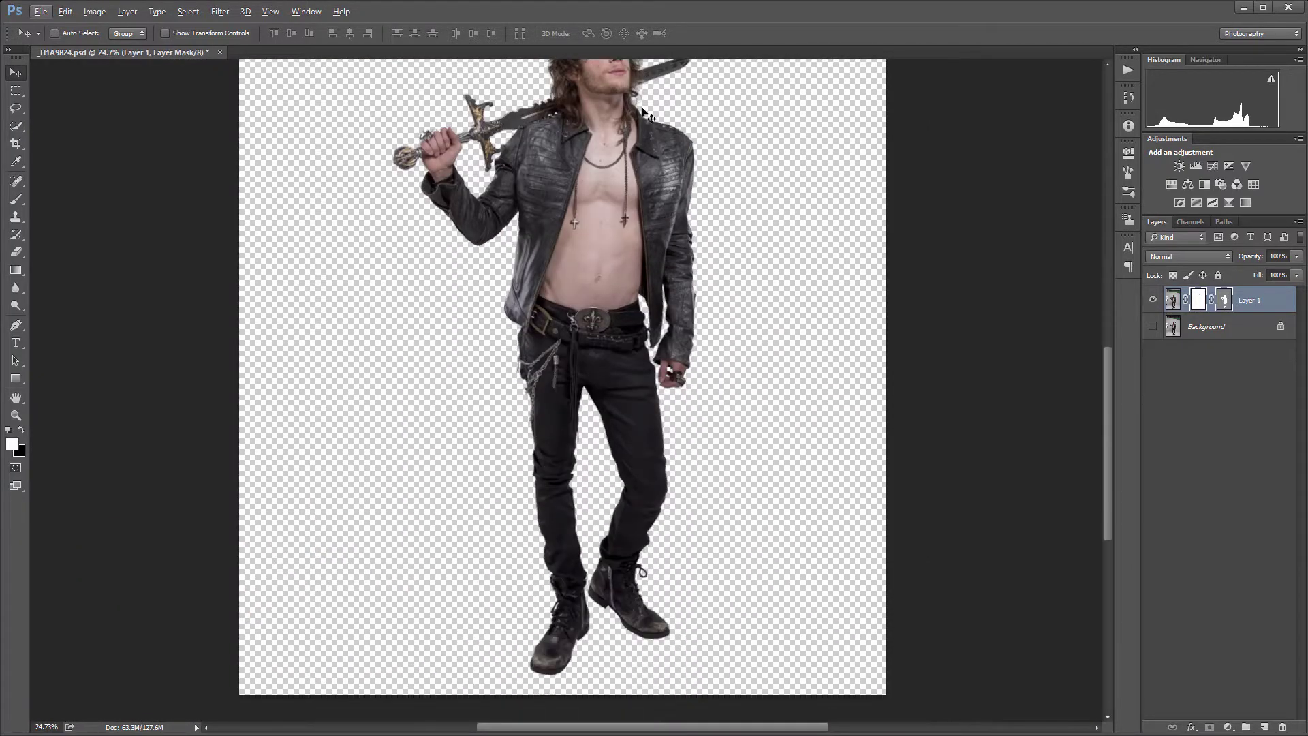
scroll(643, 109, up, 5)
scroll(610, 218, up, 6)
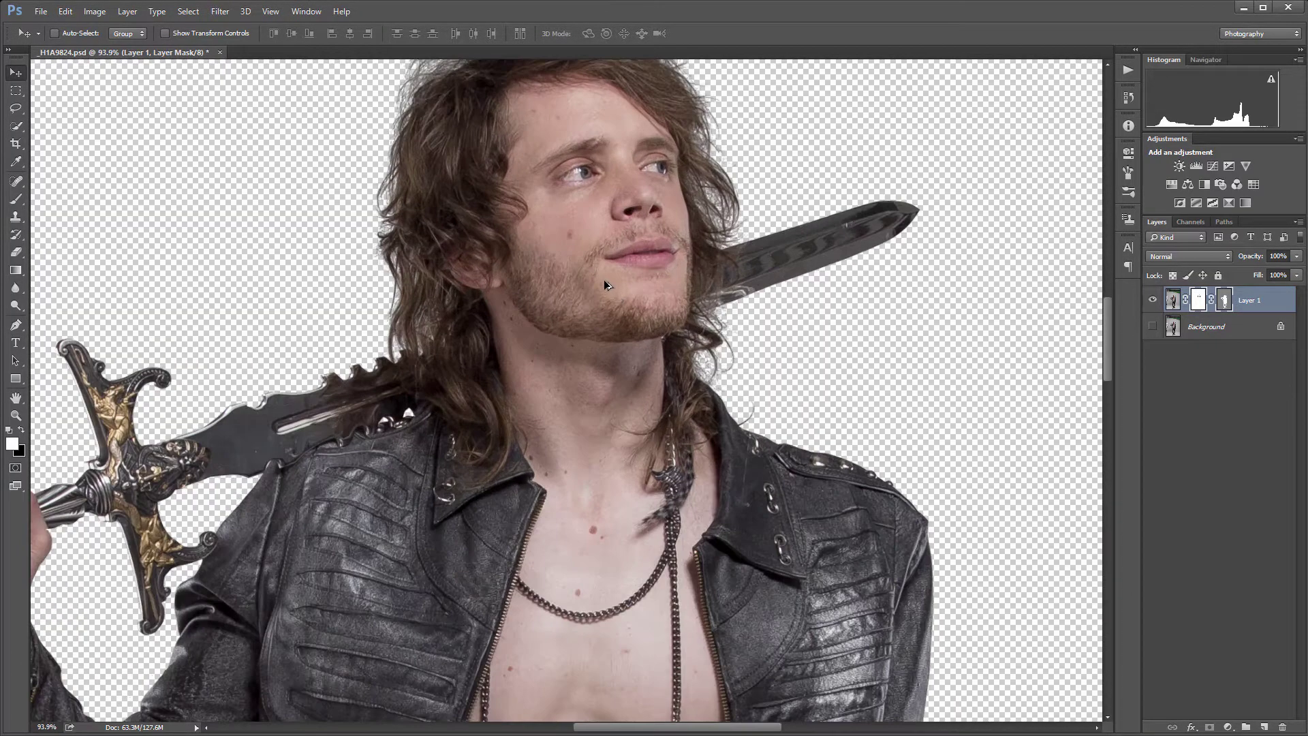
scroll(604, 279, up, 3)
scroll(646, 443, down, 5)
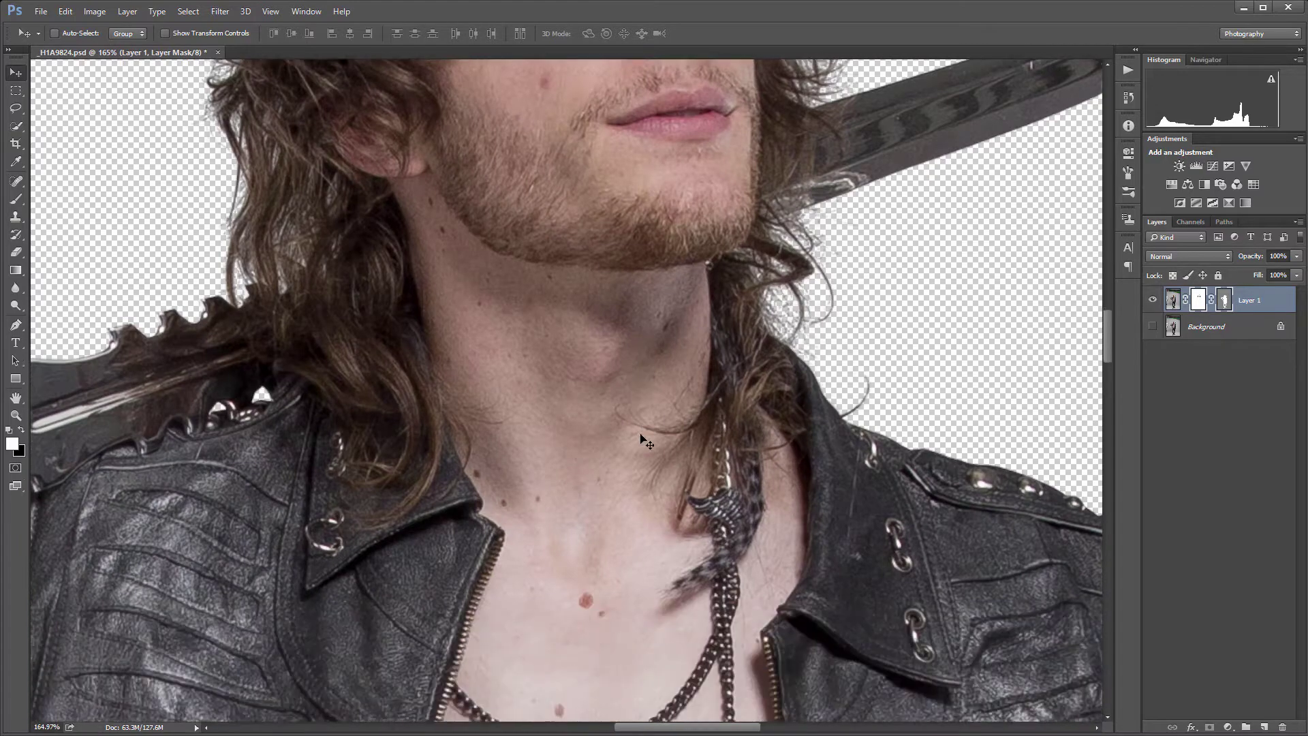